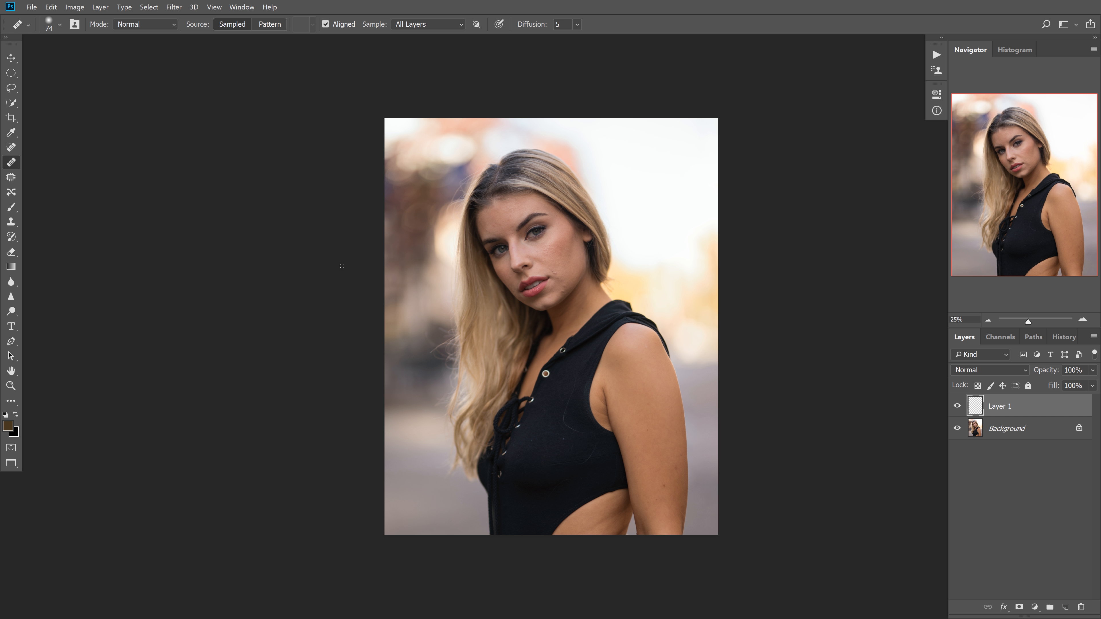
Look through the Spot Healing, Healing Brush, Patch and Content-Aware Move tools, ending on the Healing Brush
left_click(11, 148)
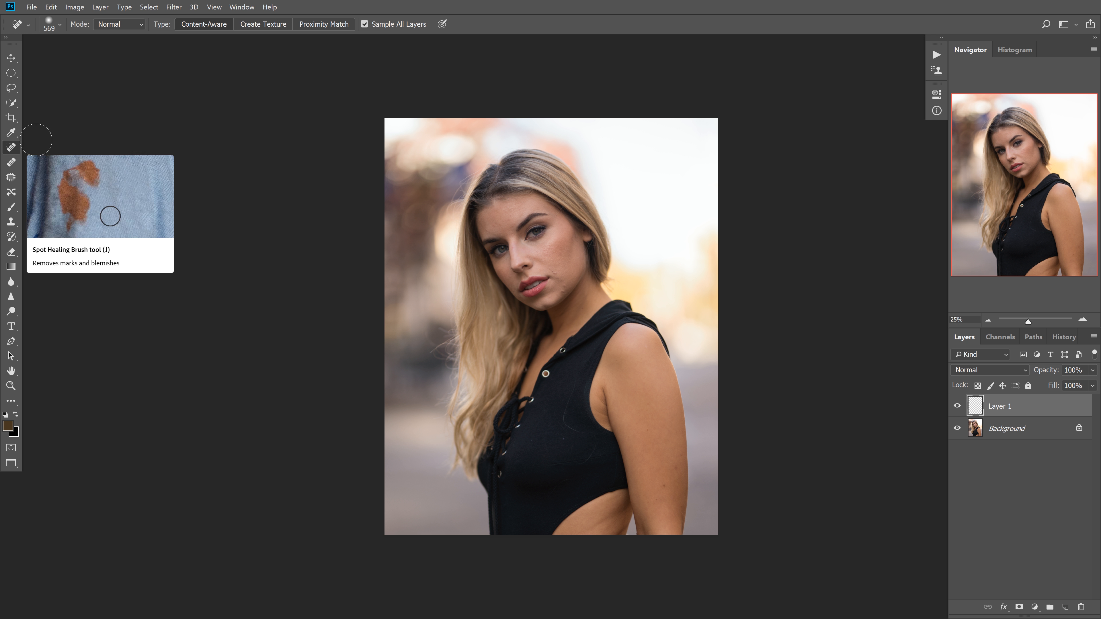
left_click(12, 163)
left_click(12, 148)
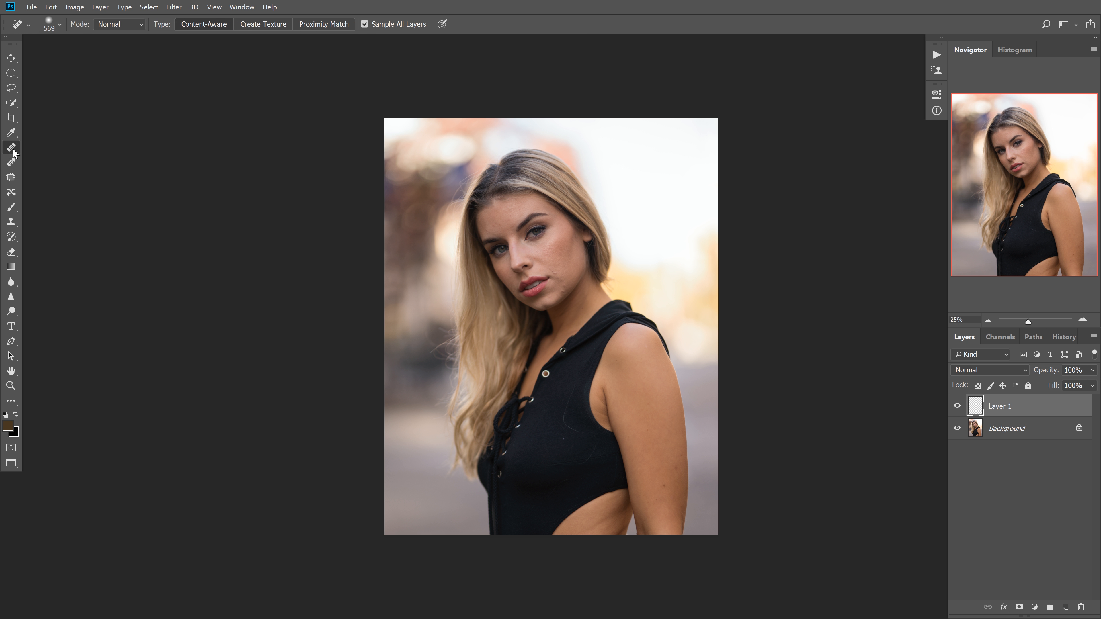
key("shift+j")
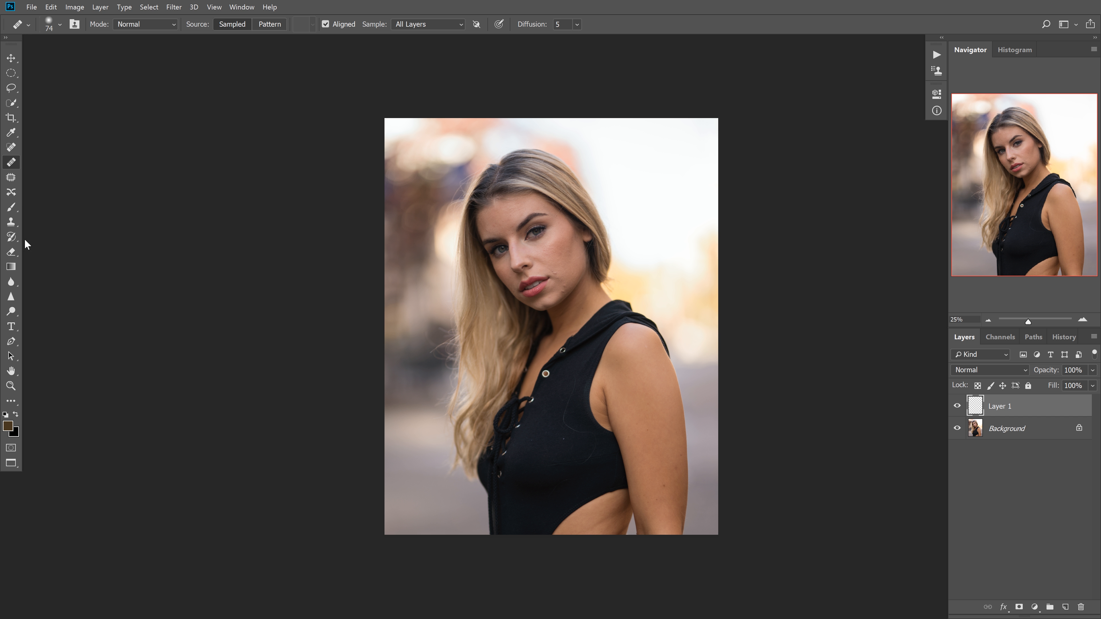
key("shift+j")
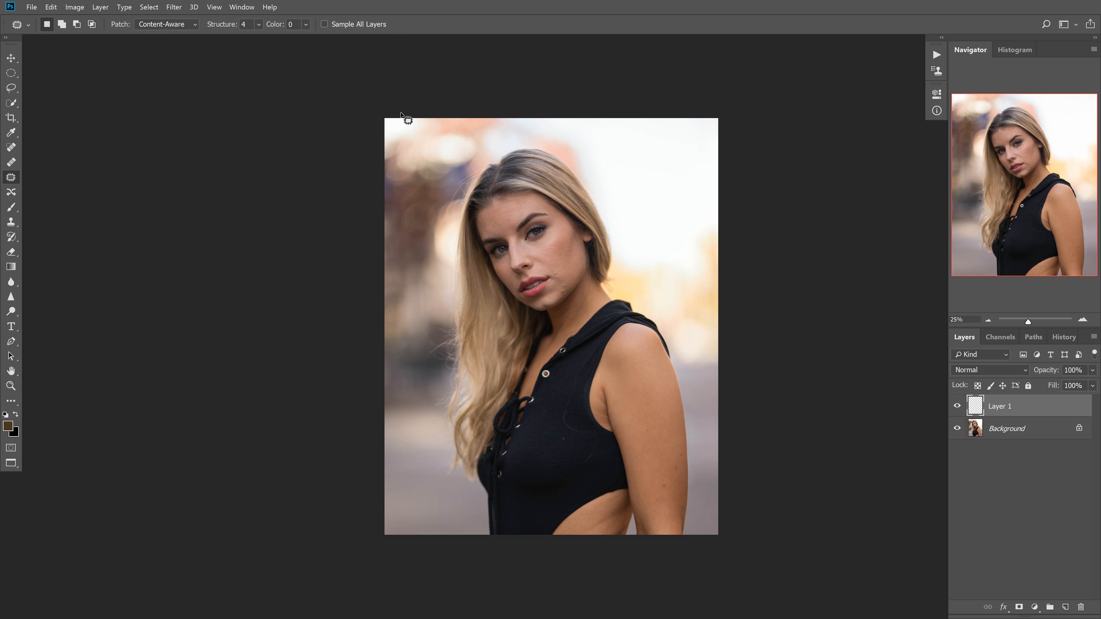
key("shift+j")
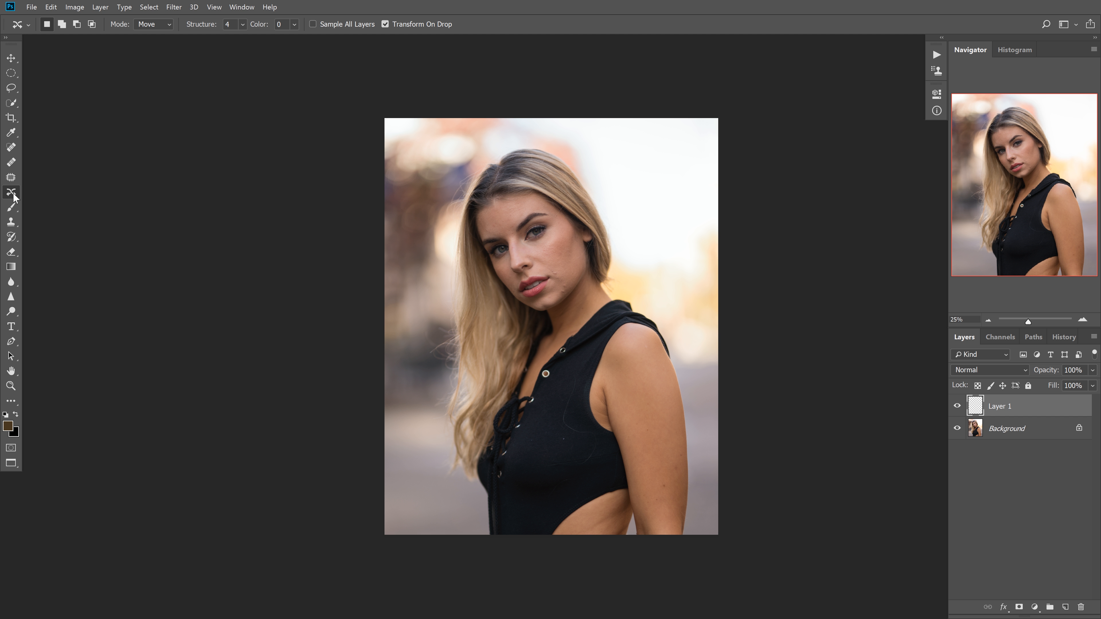
key("shift+j")
key("shift+j")
key("shift+j")
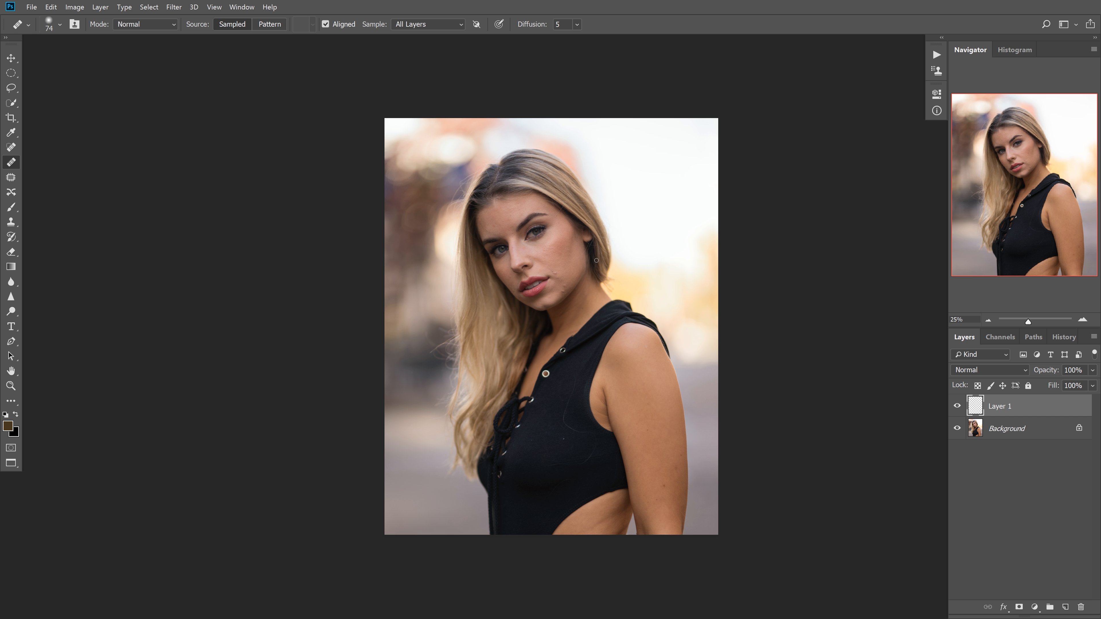
Ready the Healing Brush at 42 px over the cheek, keeping aligned sampling enabled
mouse_move(592, 278)
left_mouse_down()
mouse_move(628, 255)
mouse_move(620, 247)
mouse_move(612, 273)
left_mouse_up()
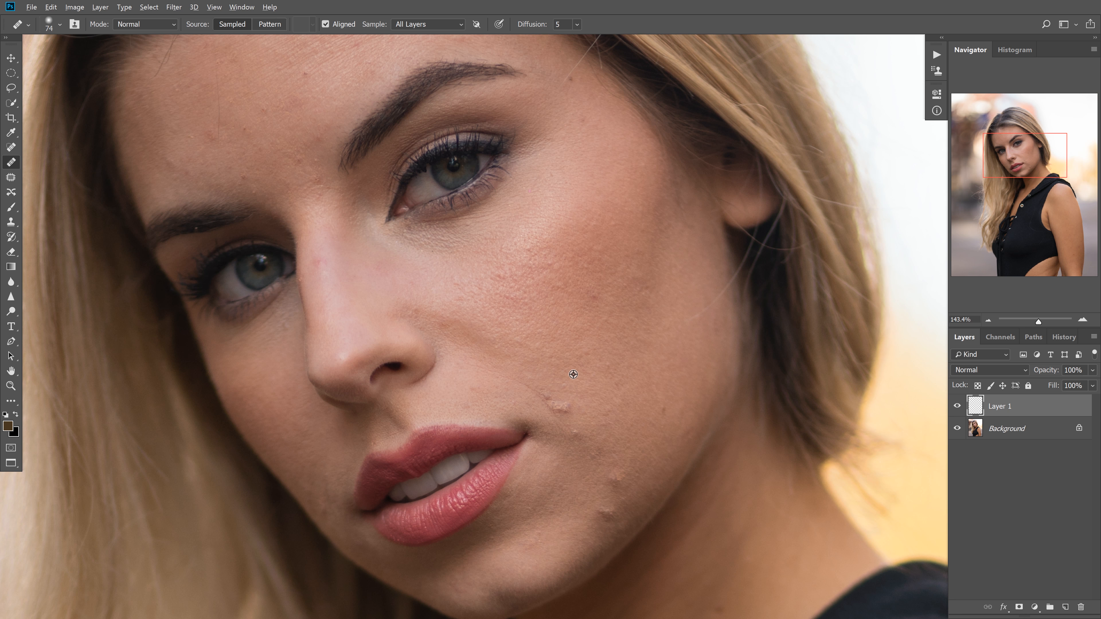
left_click_drag(578, 354, 566, 346)
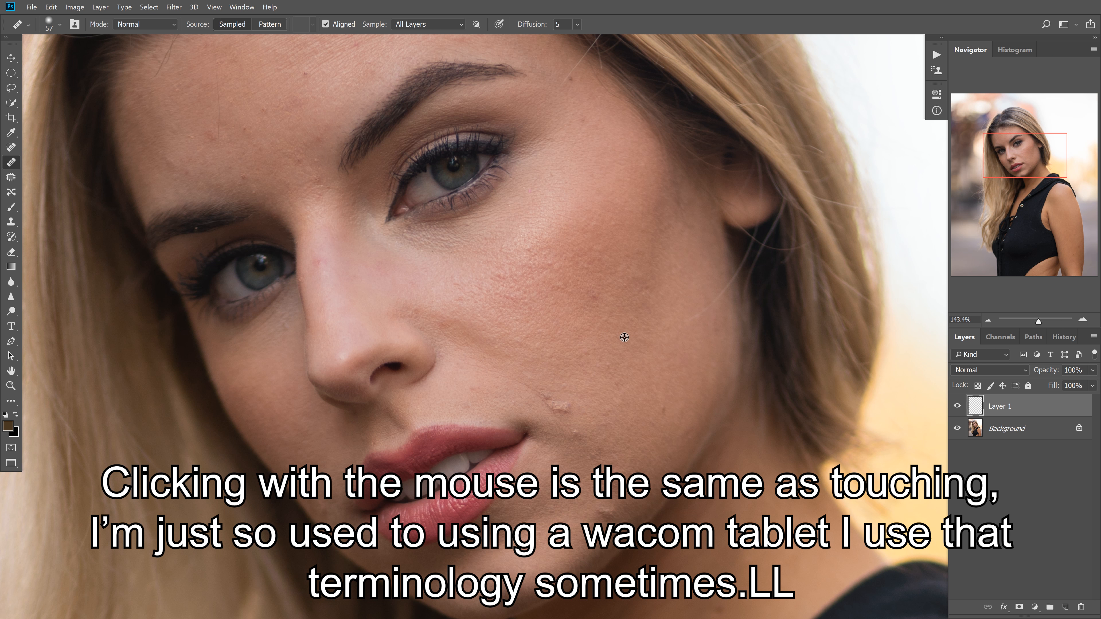
mouse_move(617, 330)
left_mouse_down()
mouse_move(654, 309)
mouse_move(593, 339)
mouse_move(598, 347)
left_mouse_up()
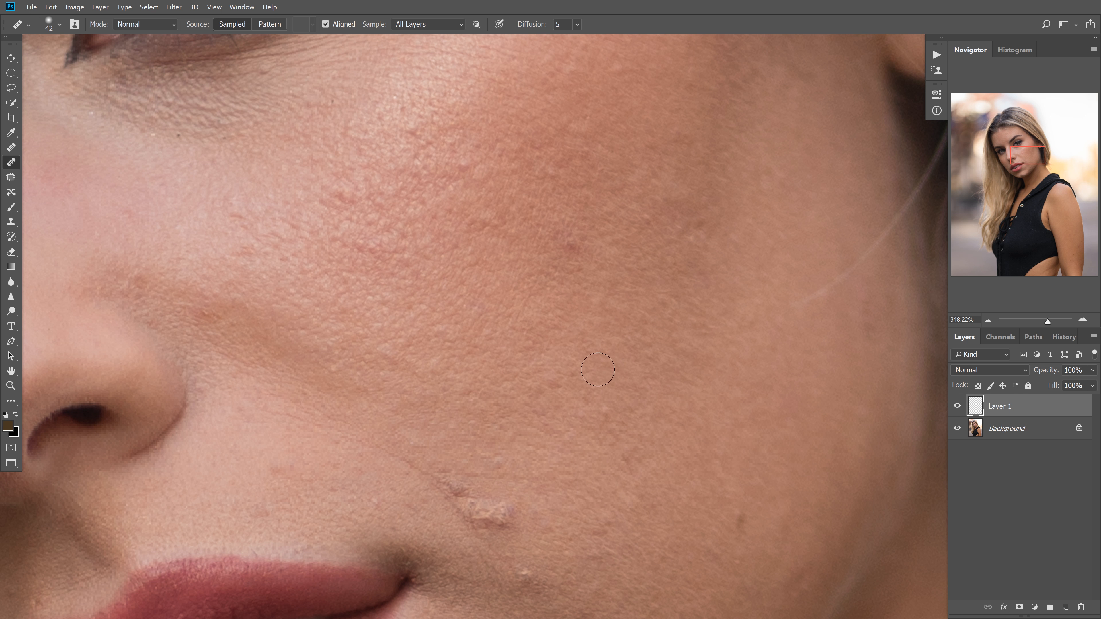
left_click(325, 24)
left_click(325, 24)
Heal the dark blemishes on the upper and outer cheek on Layer 1, using a brush of about 29 px
left_click(466, 166)
left_click_drag(486, 190, 480, 189)
left_click(506, 180, "alt")
left_click(490, 189)
left_click_drag(519, 231, 501, 239)
left_click(605, 412)
left_click(674, 261, "alt")
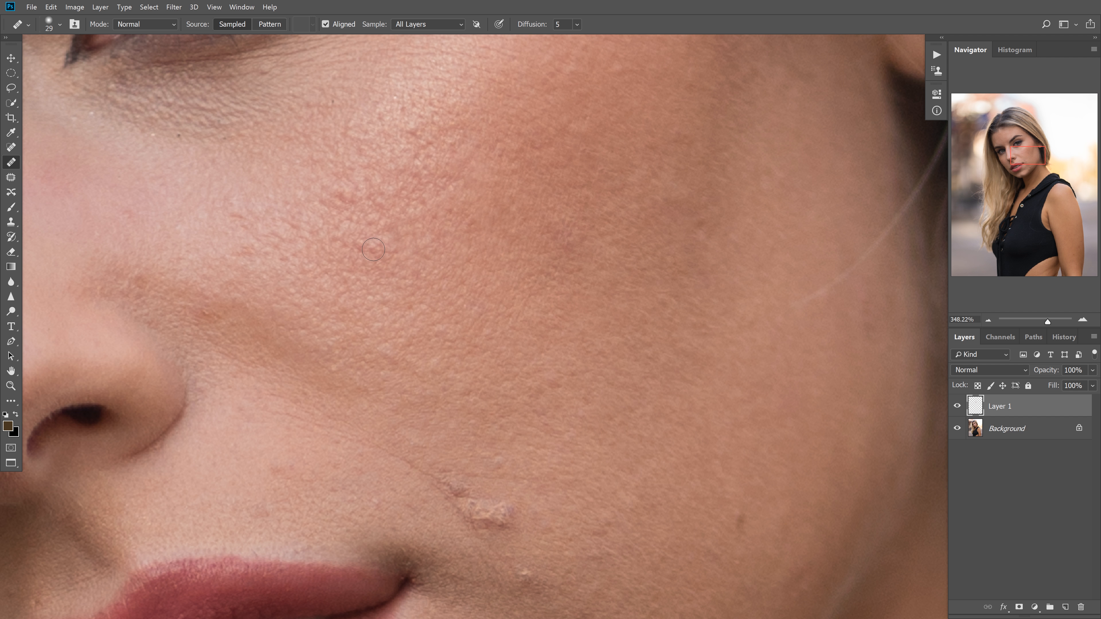
Smooth the raised bumps across the middle of the cheek below the eye with the 29 px Healing Brush
left_click(372, 279, "alt")
left_click_drag(359, 246, 352, 226)
left_click(362, 230, "alt")
left_click(356, 237)
left_click(357, 241, "alt")
left_click(424, 193, "alt")
left_click_drag(412, 162, 416, 166)
left_click(437, 143, "alt")
left_click_drag(415, 124, 426, 149)
left_click(456, 150, "alt")
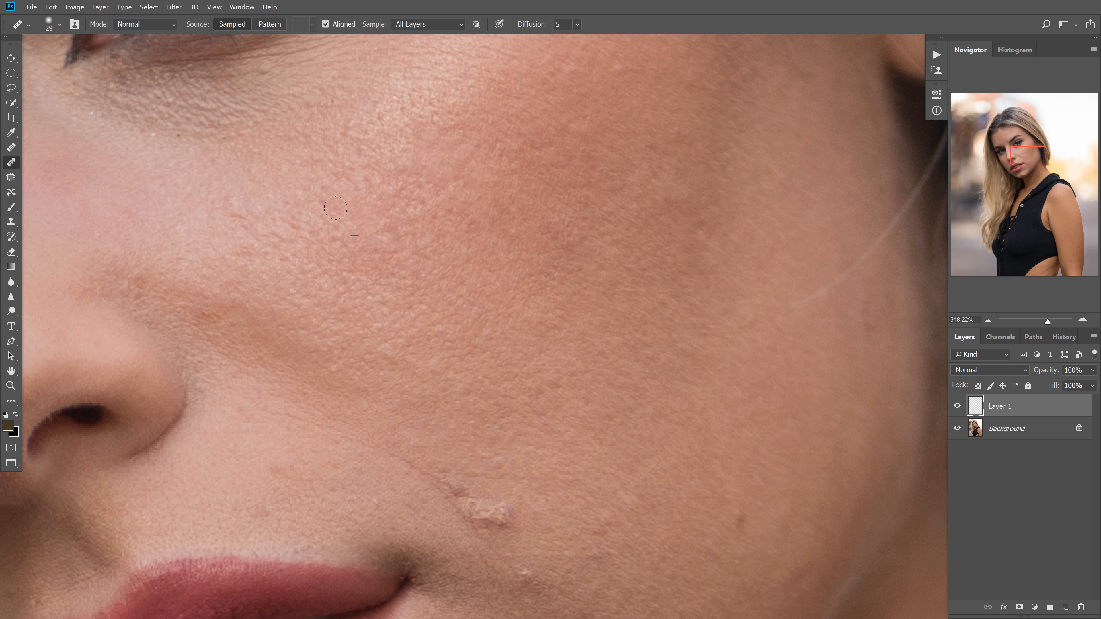
Heal the red bumps on the inner cheek beside the nose using nearby clean skin as the source
left_click(288, 262, "alt")
mouse_move(282, 235)
left_mouse_down()
mouse_move(260, 261)
mouse_move(244, 253)
mouse_move(246, 232)
mouse_move(226, 263)
left_mouse_up()
left_click(292, 274, "alt")
left_click(281, 256)
left_click(277, 273, "alt")
left_click(258, 265, "alt")
left_click(240, 226)
left_click(244, 287, "alt")
left_click(290, 285, "alt")
left_click(215, 222, "alt")
Heal the lower cheek and the raised scar above the corner of the mouth, using brush sizes between 16 and 26 px
right_click(368, 279, "alt")
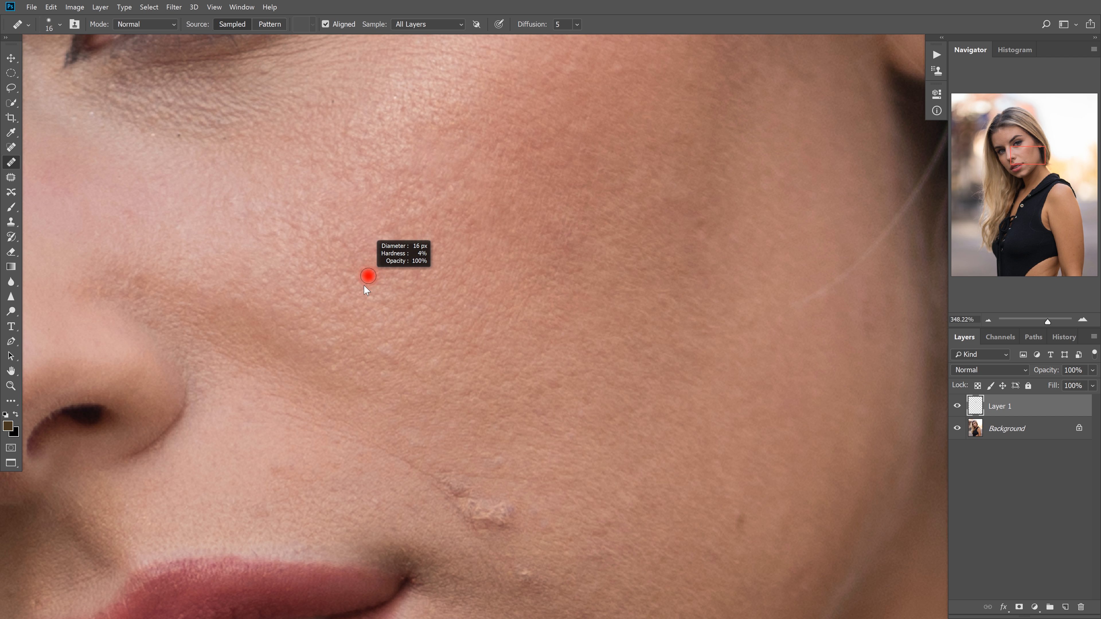
right_click(479, 361, "alt")
left_click(463, 365, "alt")
left_click(433, 366)
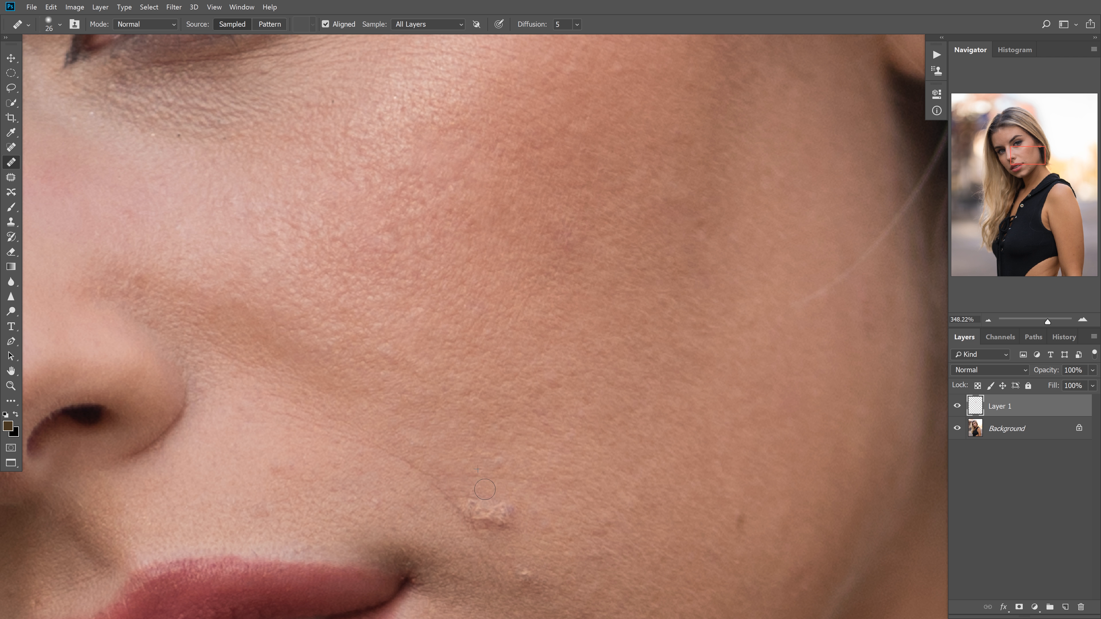
mouse_move(486, 473)
left_mouse_down()
mouse_move(419, 410)
mouse_move(407, 448)
mouse_move(433, 461)
mouse_move(469, 444)
left_mouse_up()
key("bracketright")
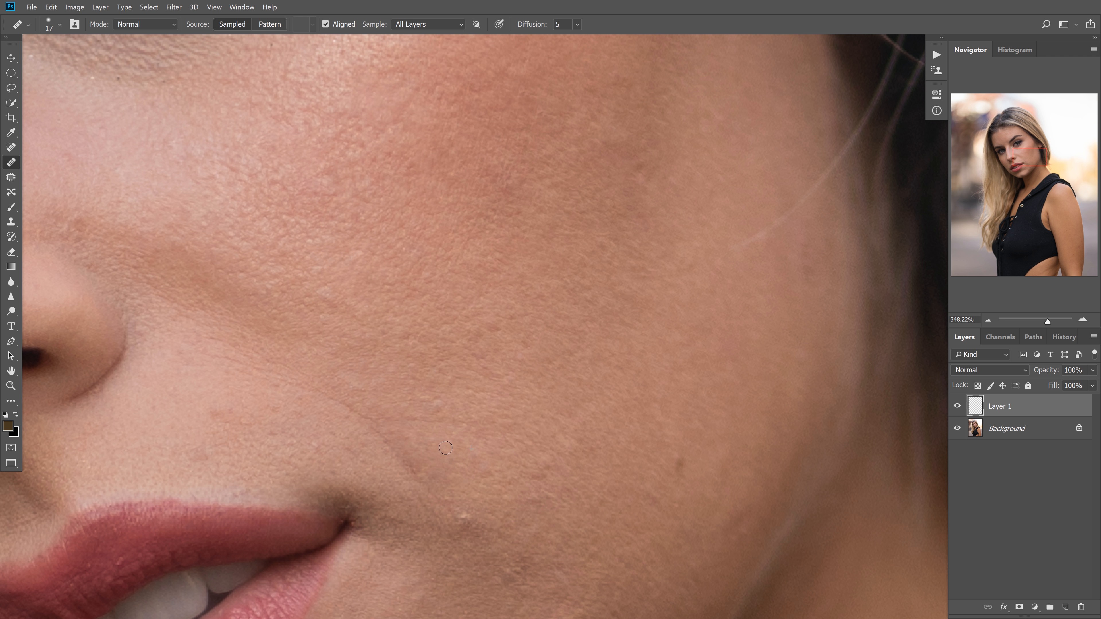
Remove the small white bump and nearby spots beside the corner of the mouth, enlarging the brush to 27 px
scroll(489, 457, "down", 5)
left_click(458, 384, "alt")
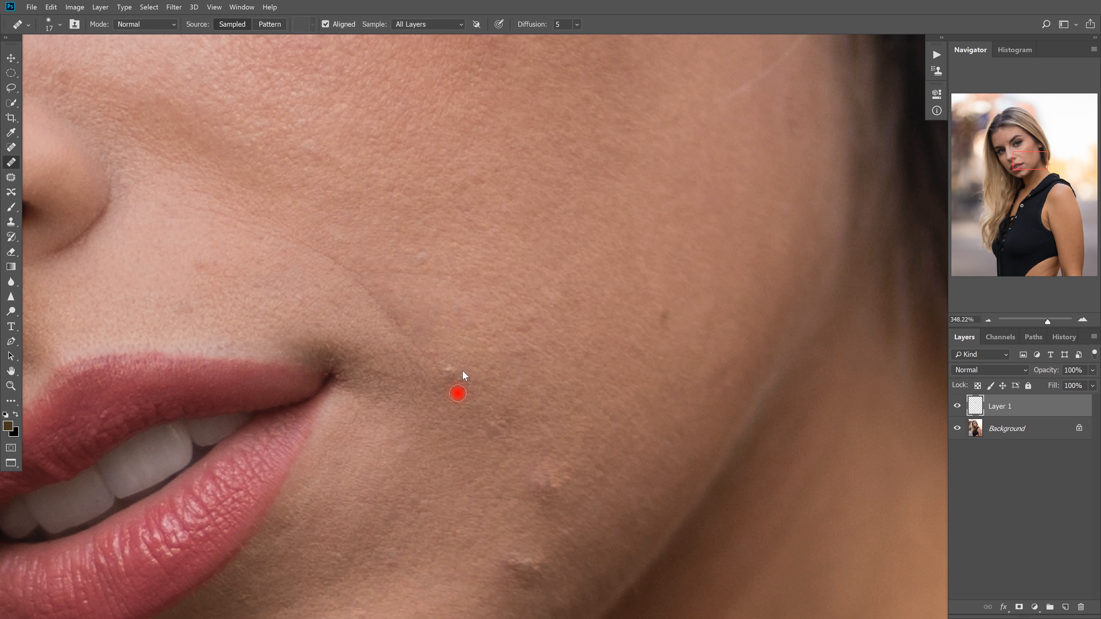
key("bracketright")
left_click_drag(498, 426, 507, 414)
left_click(537, 398, "alt")
left_click(542, 327, "alt")
left_click_drag(522, 328, 521, 322)
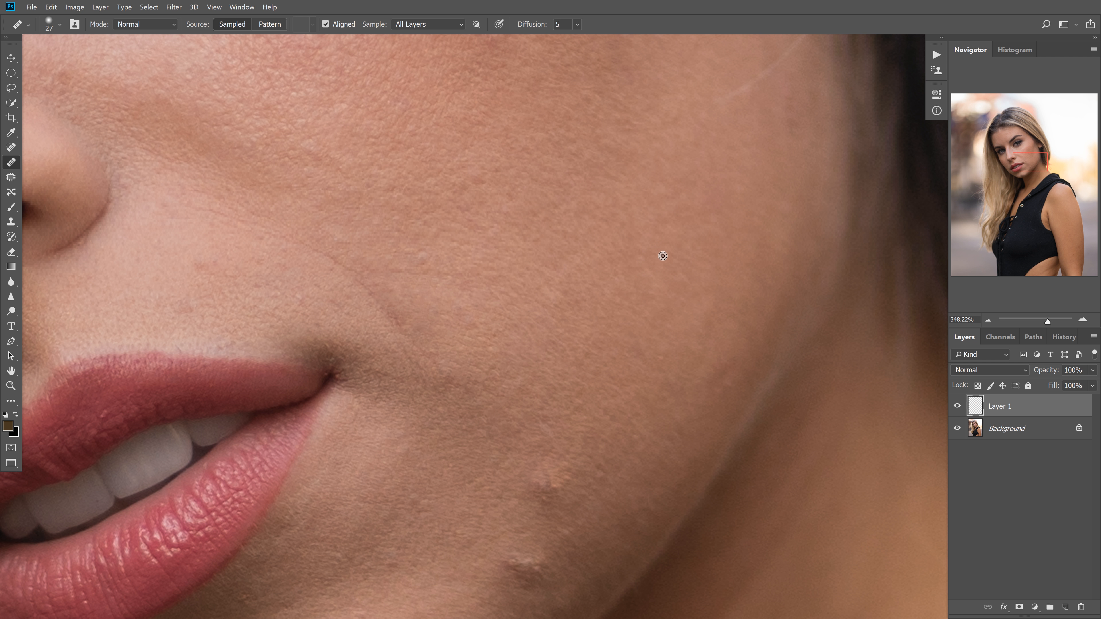
Heal the uneven skin on the lower cheek and the two raised bumps near the jawline with the 27 px brush
left_click(579, 306, "alt")
left_click(553, 287)
left_click(573, 323, "alt")
left_click(546, 294)
left_click(548, 484)
scroll(570, 480, "down", 3)
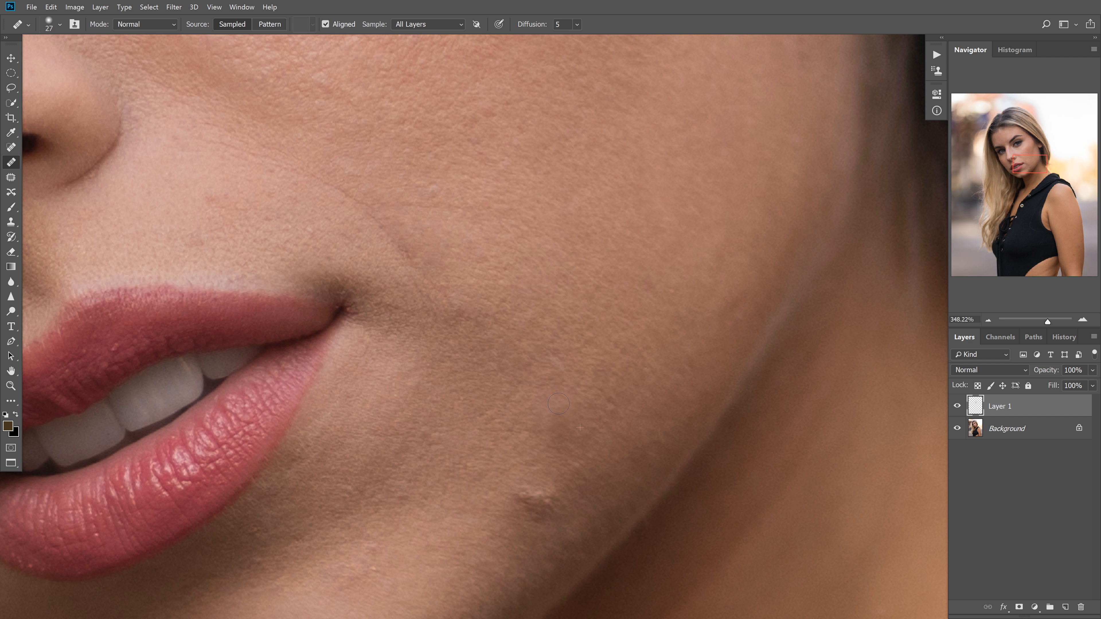
left_click(559, 430, "alt")
left_click(545, 416)
Heal the remaining uneven patches on the upper cheek with a brush of about 40 px
left_click_drag(629, 167, 622, 381)
mouse_move(682, 326)
left_mouse_down()
mouse_move(612, 333)
mouse_move(625, 298)
mouse_move(715, 537)
mouse_move(555, 216)
mouse_move(503, 251)
left_mouse_up()
left_click_drag(573, 238, 627, 242)
mouse_move(488, 175)
left_mouse_down()
mouse_move(548, 248)
mouse_move(572, 218)
left_mouse_up()
mouse_move(514, 219)
left_mouse_down()
mouse_move(530, 226)
mouse_move(490, 219)
left_mouse_up()
left_click(508, 210, "alt")
left_click(489, 204)
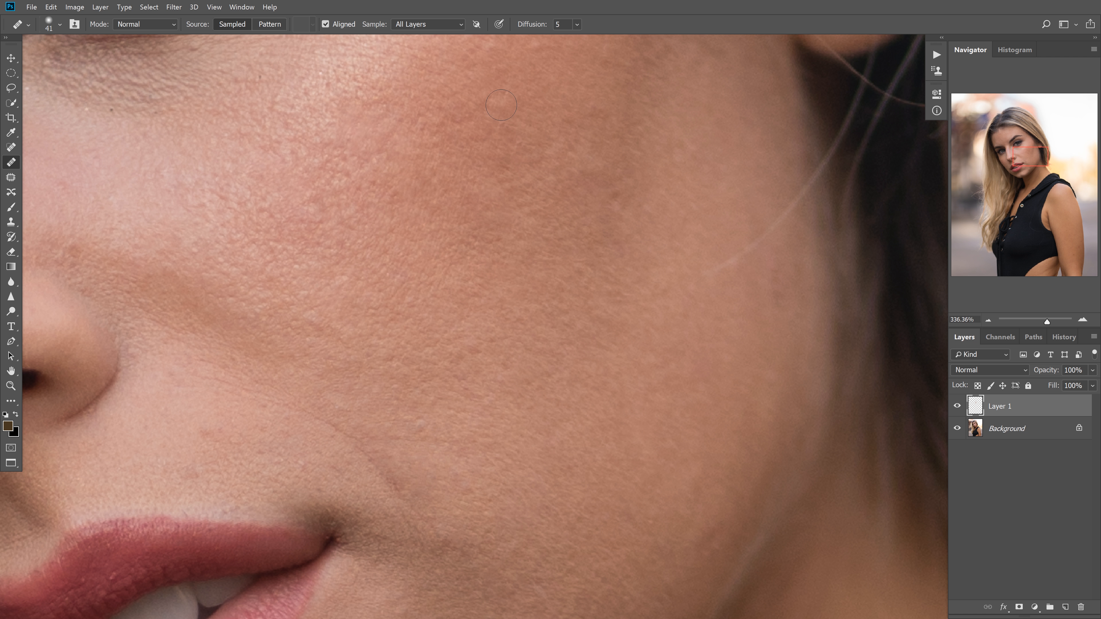
mouse_move(551, 121)
left_mouse_down()
mouse_move(523, 214)
mouse_move(477, 224)
left_mouse_up()
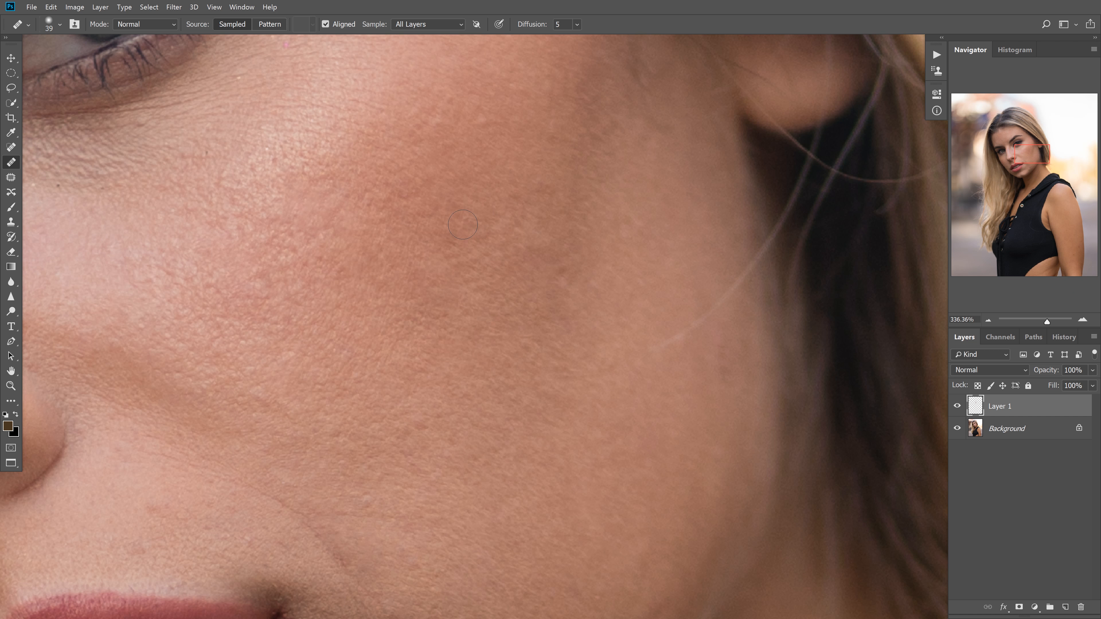
left_click_drag(605, 241, 477, 275)
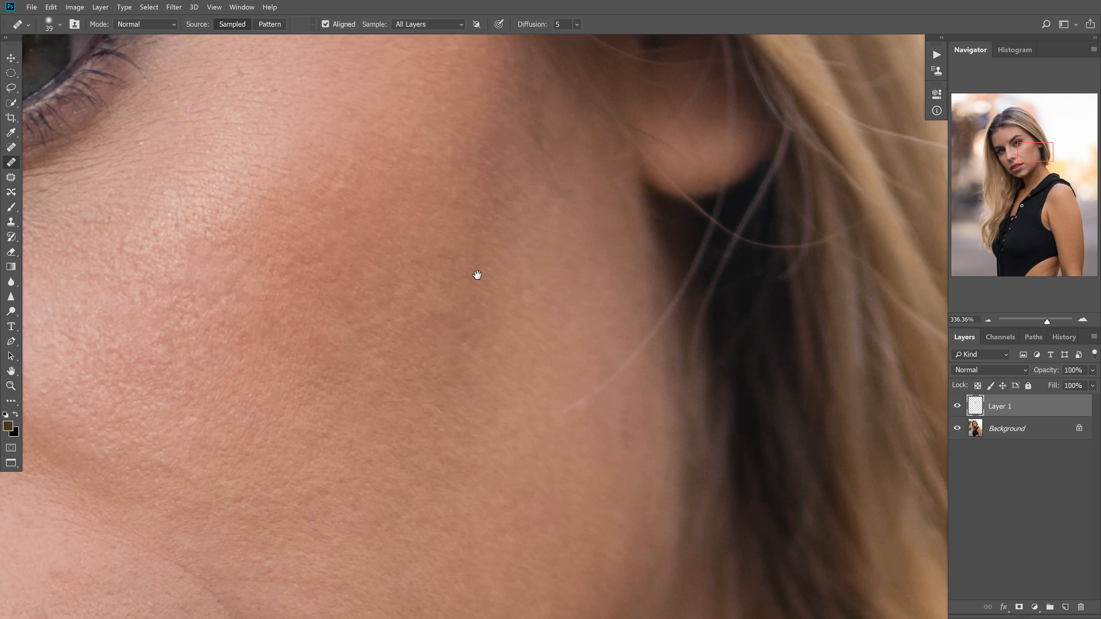
Heal the small blemishes between the outer eye and the hairline with a 35 px brush
left_click_drag(473, 144, 474, 246)
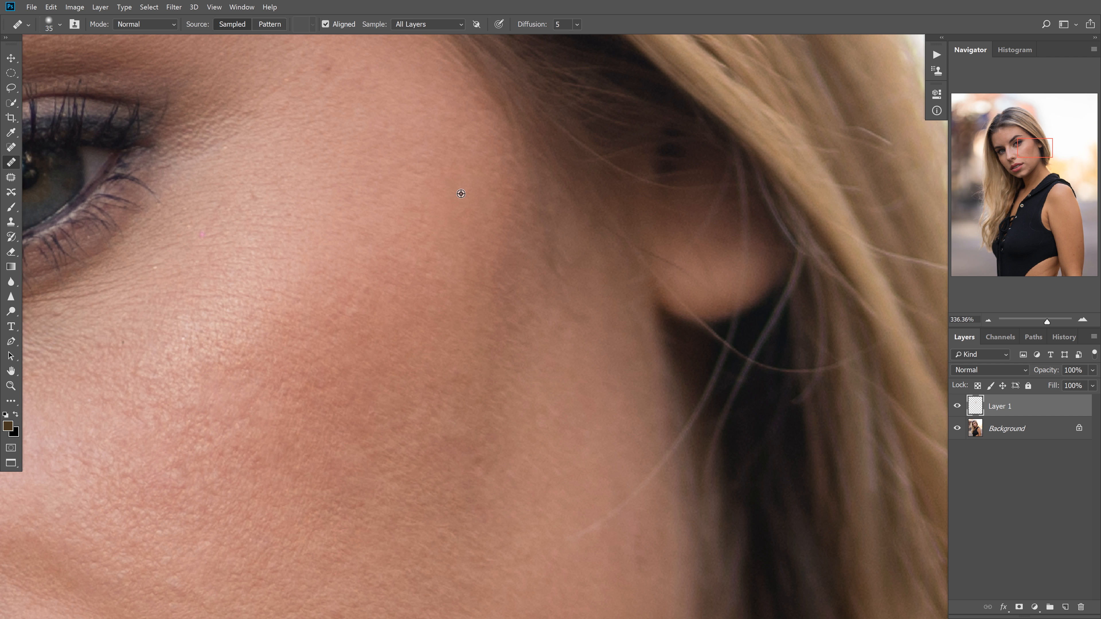
left_click_drag(473, 173, 517, 261)
left_click_drag(382, 185, 434, 264)
left_click(463, 265, "alt")
left_click(455, 250)
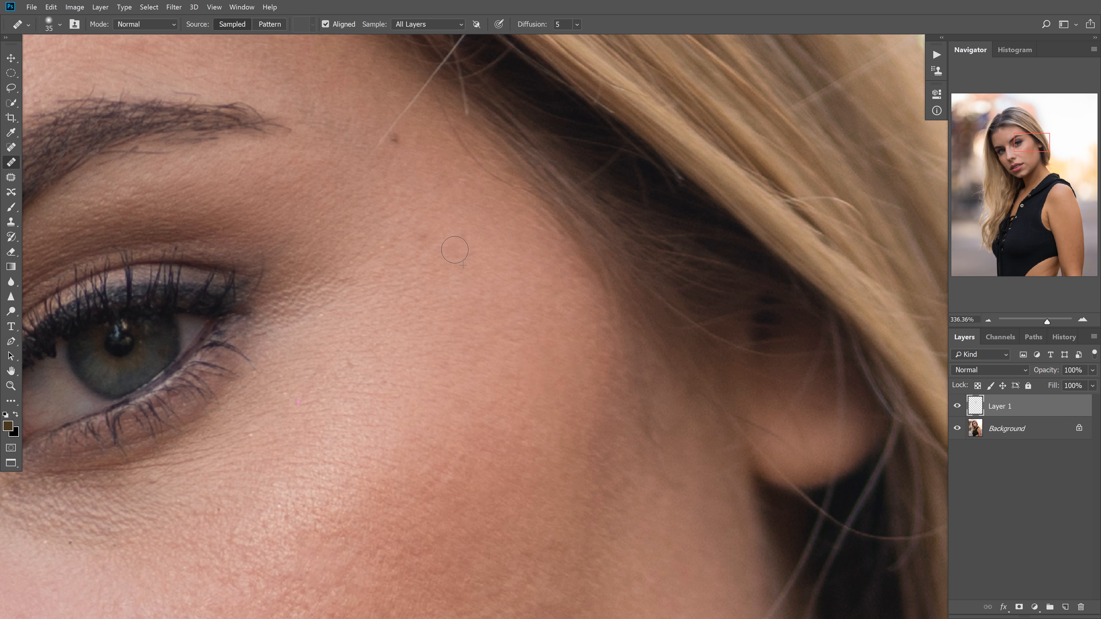
left_click(492, 241, "alt")
left_click(464, 233)
Paint out the part of the stray hair that crosses the temple skin beside the mole, starting with a 13 px brush
mouse_move(408, 158)
left_mouse_down()
mouse_move(394, 162)
mouse_move(367, 134)
left_mouse_up()
mouse_move(380, 91)
left_mouse_down()
mouse_move(412, 91)
mouse_move(425, 211)
mouse_move(384, 249)
mouse_move(397, 259)
left_mouse_up()
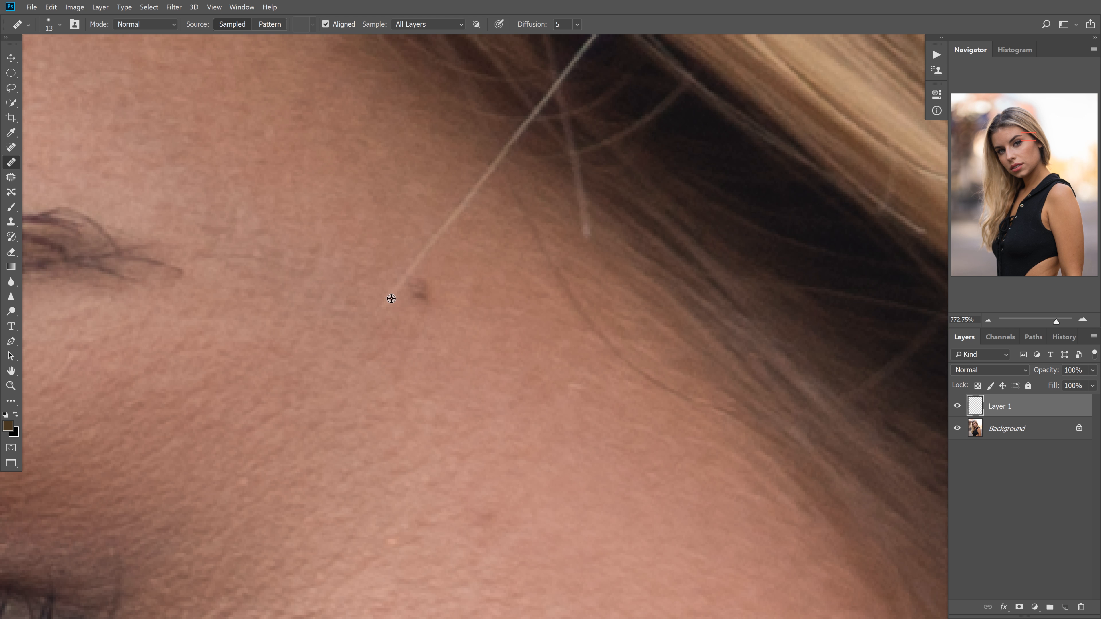
left_click_drag(389, 308, 396, 284)
left_click_drag(443, 226, 490, 165)
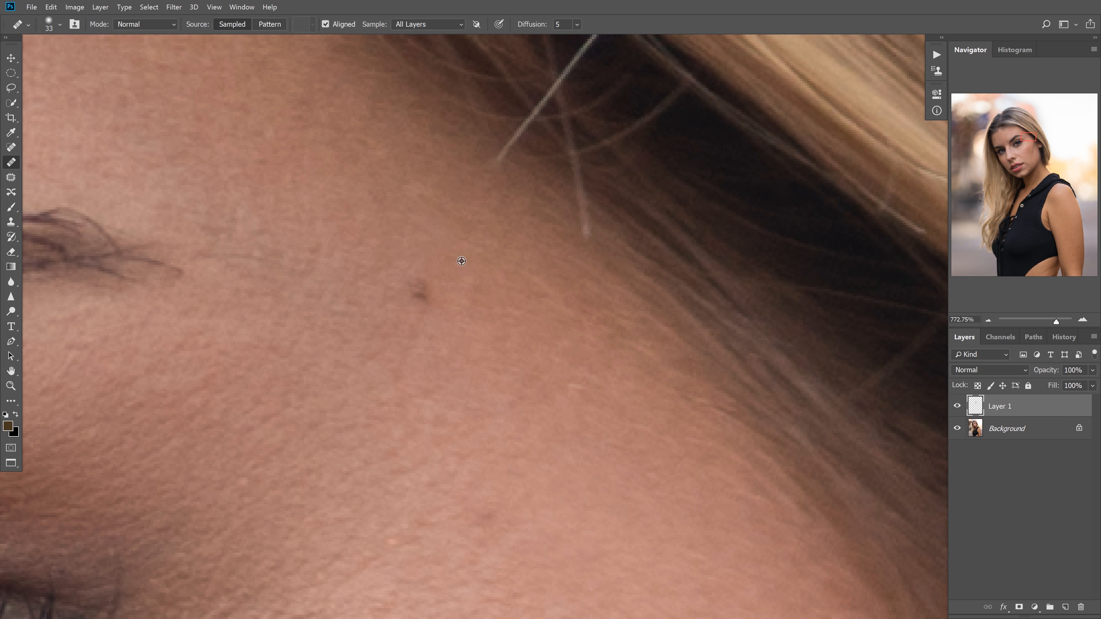
Retouch the skin between the eyebrow's tail and the hairline with a 16 px Healing Brush
key("bracketright")
key("bracketright")
left_click_drag(490, 264, 430, 233)
scroll(430, 233, "up", 5)
left_click_drag(359, 189, 426, 266)
scroll(426, 266, "up", 2)
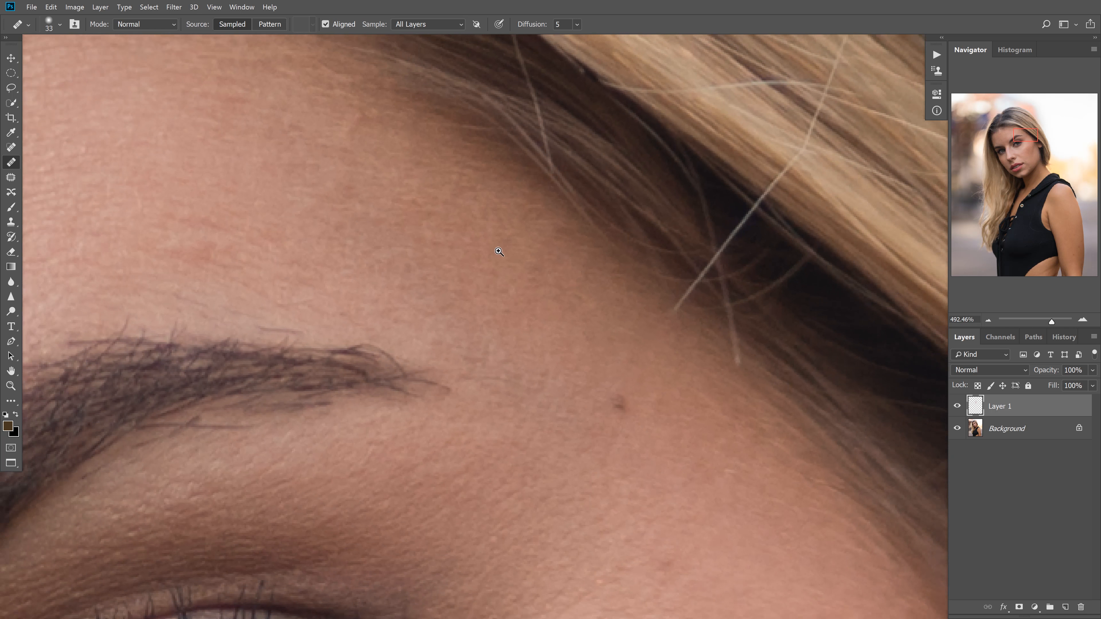
mouse_move(553, 304)
left_mouse_down()
mouse_move(491, 283)
mouse_move(518, 289)
mouse_move(520, 337)
left_mouse_up()
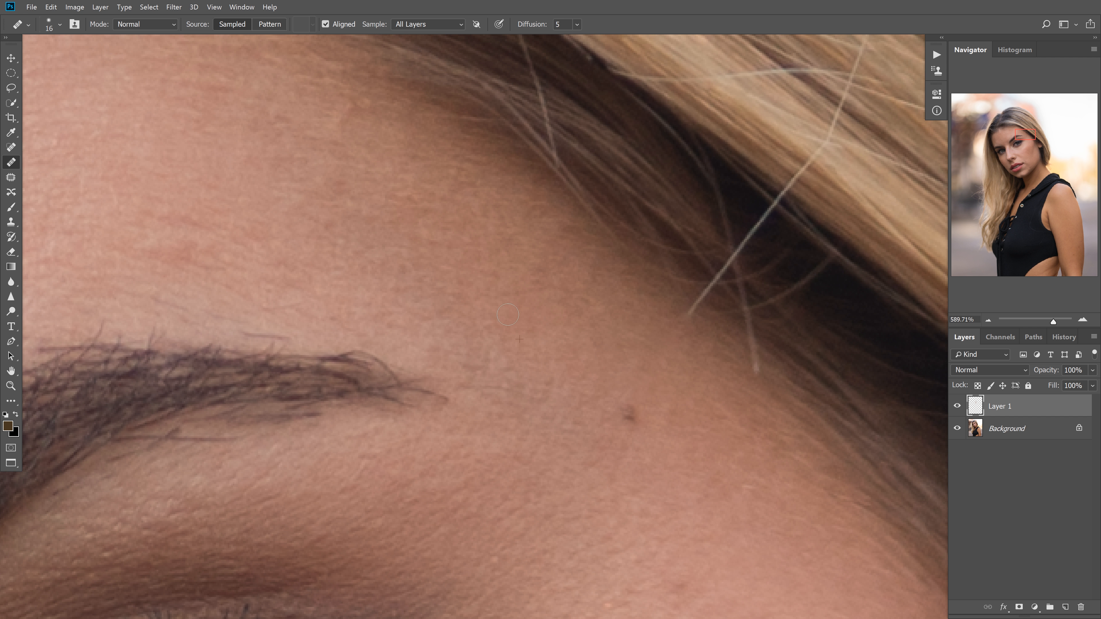
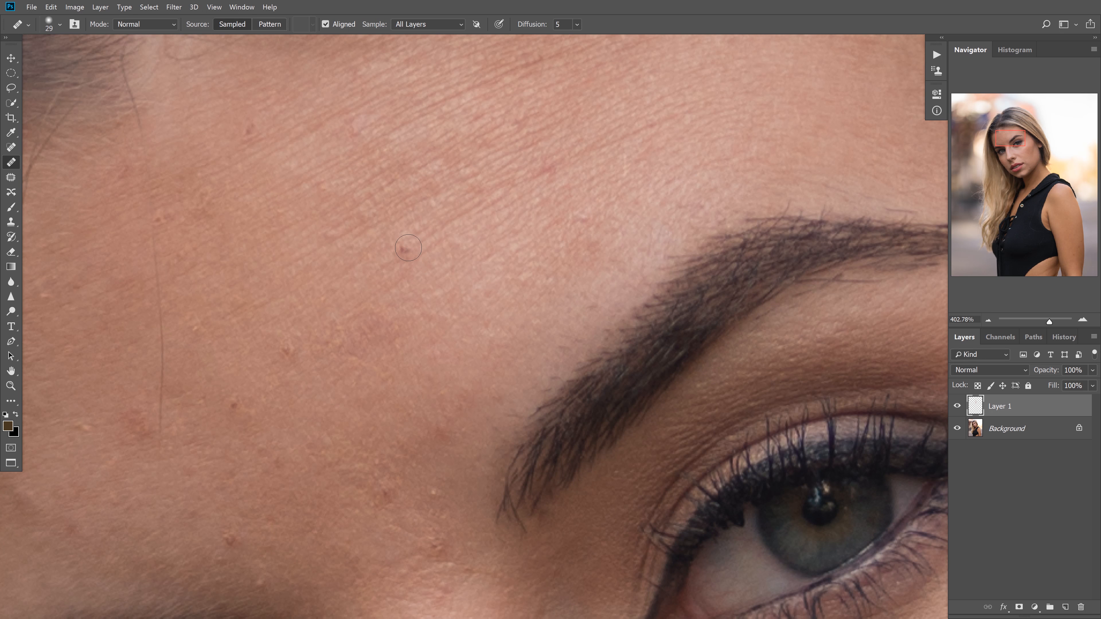
Heal the small red spots on the forehead above the eyebrow, reducing the brush to 24 px
left_click(402, 250)
left_click(578, 119, "alt")
left_click_drag(572, 107, 556, 113)
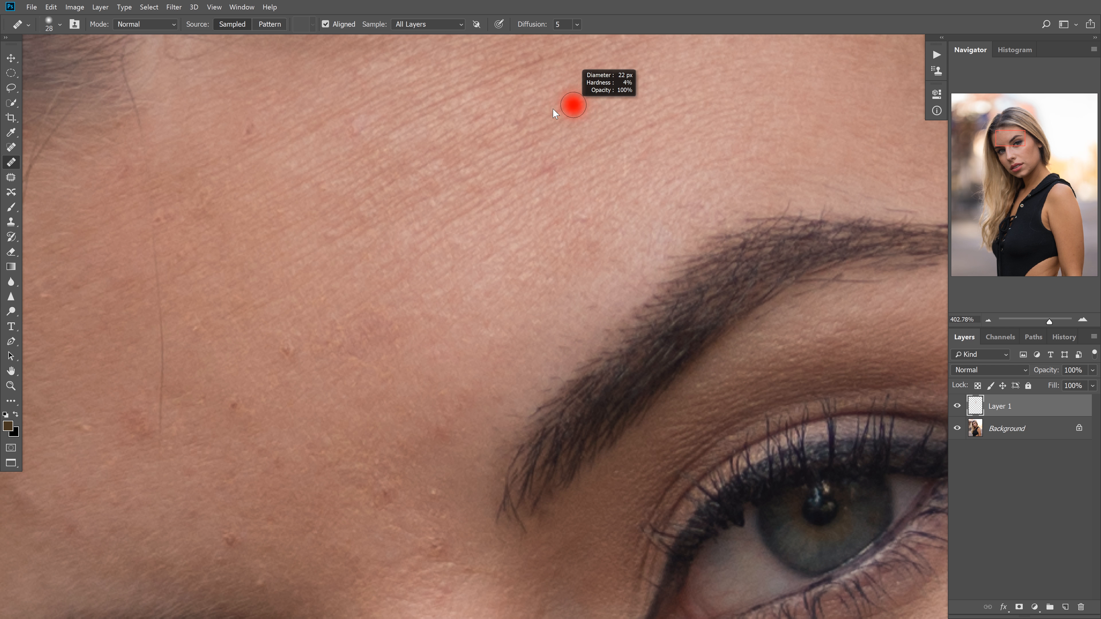
left_click(570, 165)
left_click(534, 133, "alt")
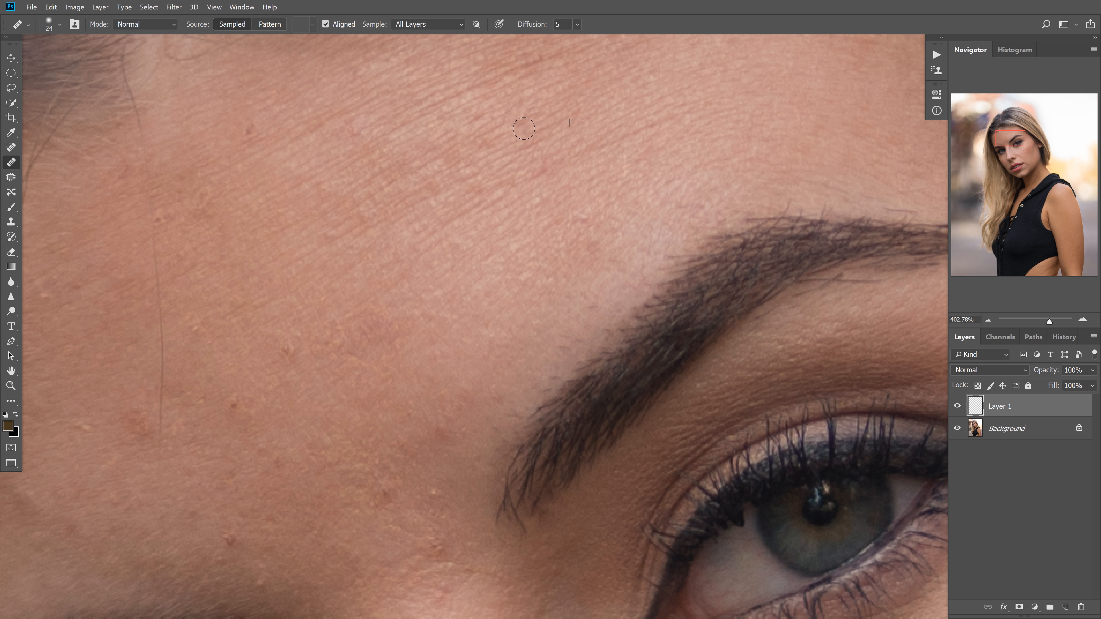
left_click(521, 126)
left_click(494, 170, "alt")
left_click(480, 144)
Heal the reddish blemish just below the hairline and reduce the brush to 15 px
left_click(279, 158, "alt")
left_click(249, 127)
left_click_drag(376, 80, 382, 160)
key("bracketleft")
key("bracketleft")
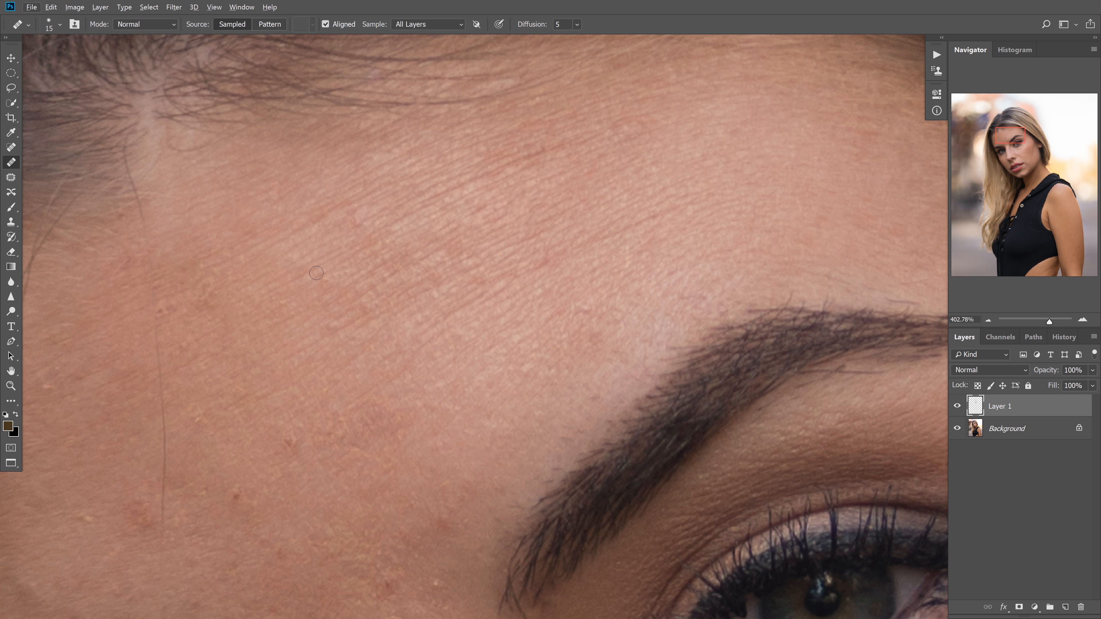
Heal the bumps in the middle of the forehead with a 25 px brush
left_click_drag(350, 194, 427, 126)
left_click_drag(330, 182, 352, 184)
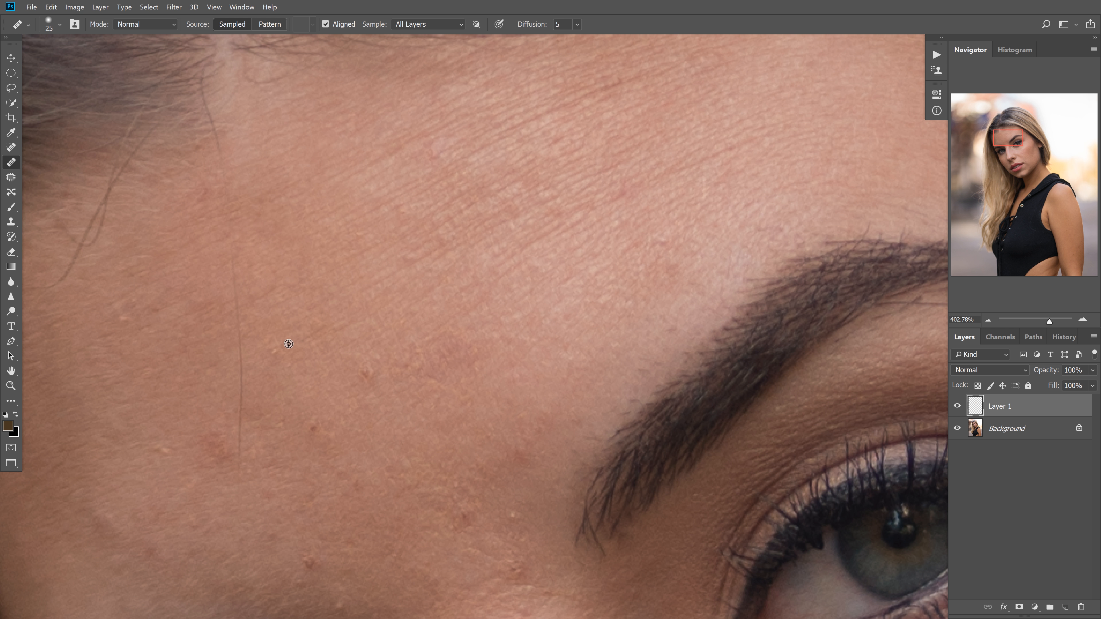
left_click(312, 428)
left_click(473, 395, "alt")
left_click(421, 360)
left_click(458, 369, "alt")
left_click(467, 363)
left_click(494, 375, "alt")
Retouch the uneven spots on the central forehead above the eyebrow's inner end
mouse_move(482, 318)
left_mouse_down()
mouse_move(478, 347)
mouse_move(455, 344)
left_mouse_up()
mouse_move(584, 312)
left_mouse_down()
mouse_move(541, 337)
mouse_move(507, 385)
left_mouse_up()
left_click(561, 274, "alt")
mouse_move(543, 290)
left_mouse_down()
mouse_move(581, 322)
mouse_move(565, 351)
mouse_move(530, 352)
mouse_move(544, 376)
mouse_move(525, 375)
mouse_move(585, 234)
left_mouse_up()
left_click(587, 306, "alt")
left_click(600, 348, "alt")
left_click(583, 362, "alt")
left_click(534, 379, "alt")
left_click(546, 389, "alt")
left_click(542, 391, "alt")
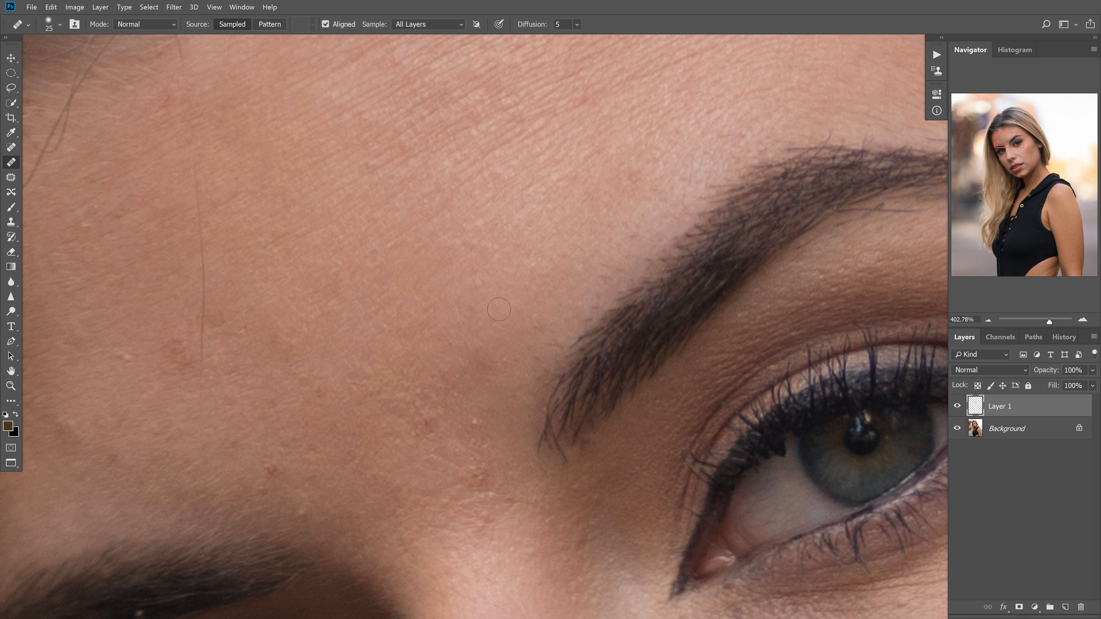
Heal the skin beside the eyebrow's inner end and the bumps at the top of the nose bridge
left_click(551, 307, "alt")
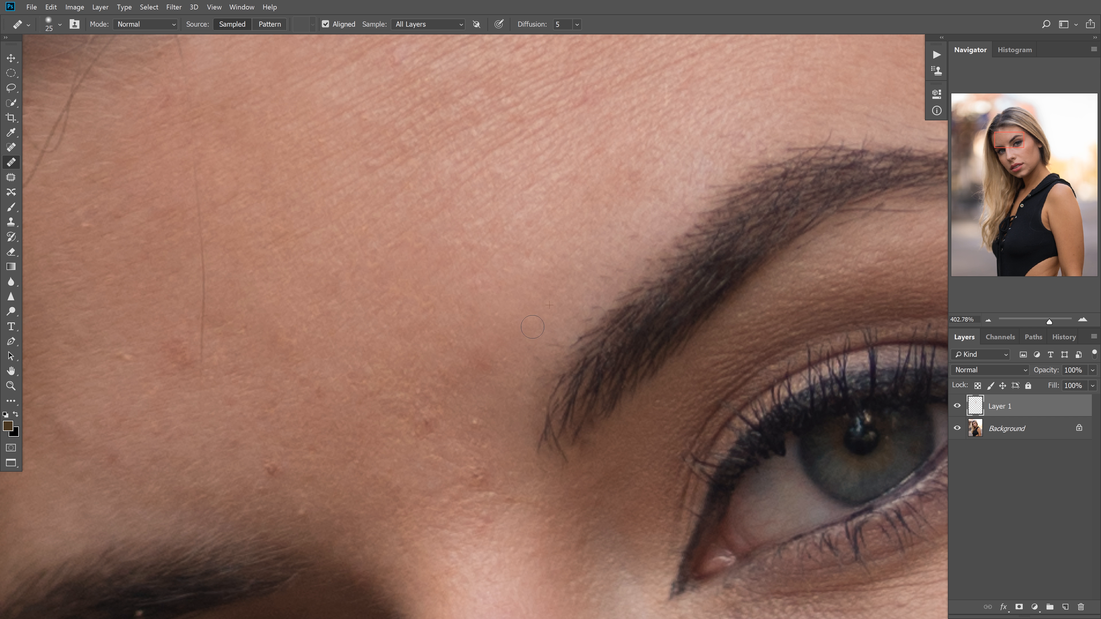
left_click(502, 320, "alt")
left_click_drag(478, 315, 467, 312)
left_click_drag(486, 426, 480, 426)
left_click(504, 469, "alt")
left_click(481, 478)
left_click(515, 484, "alt")
left_click_drag(475, 470, 480, 471)
Heal the reddish bumps between the two eyebrows, enlarging the brush to 37 px
scroll(509, 495, "down", 5)
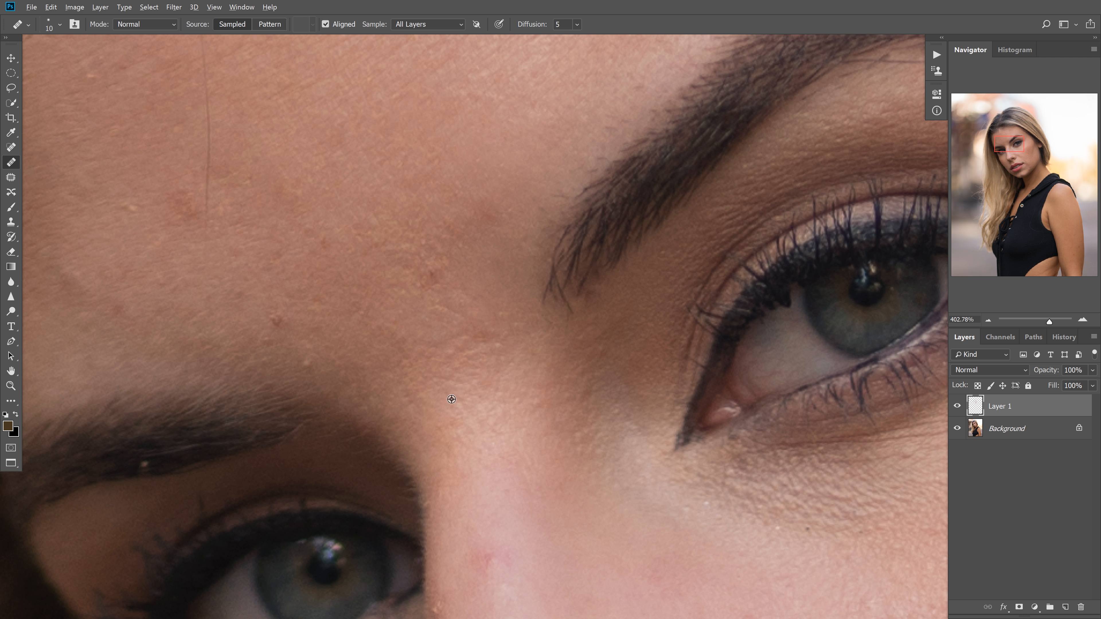
left_click_drag(453, 367, 465, 364)
left_click(515, 379, "alt")
left_click_drag(476, 317, 433, 323)
left_click_drag(367, 240, 389, 257)
left_click_drag(442, 300, 455, 303)
left_click(484, 284, "alt")
left_click(455, 295)
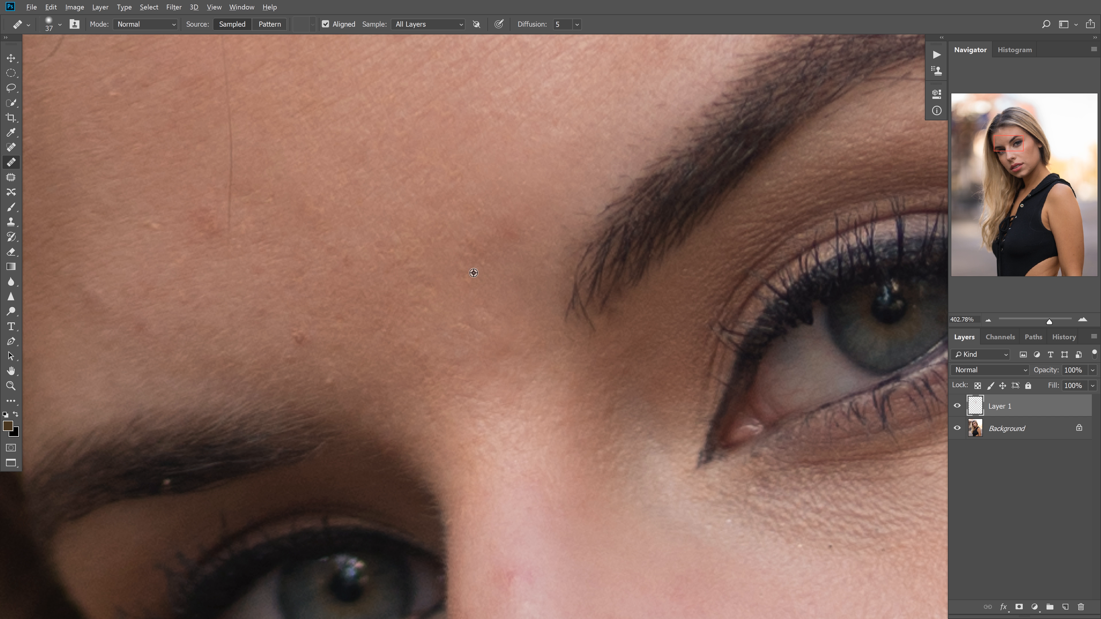
Even out the dark patch near the eyebrow's inner end and heal the red blemish above the far eyebrow with a 28 px brush
left_click_drag(499, 230, 492, 230)
left_click_drag(433, 184, 428, 184)
mouse_move(348, 252)
left_mouse_down()
mouse_move(448, 283)
mouse_move(437, 257)
left_mouse_up()
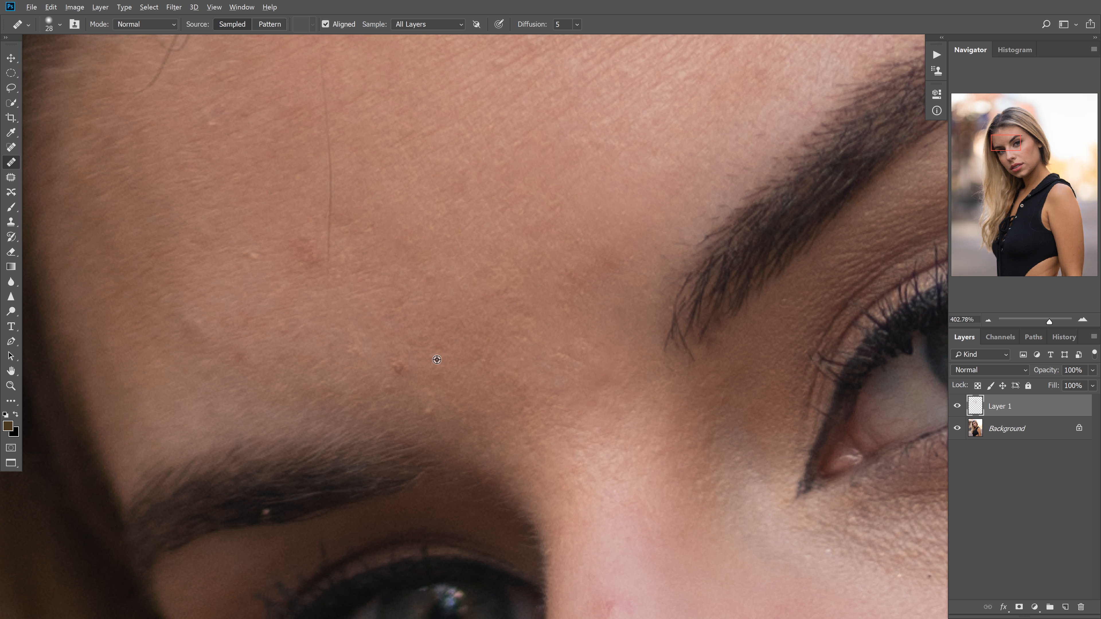
left_click(398, 368)
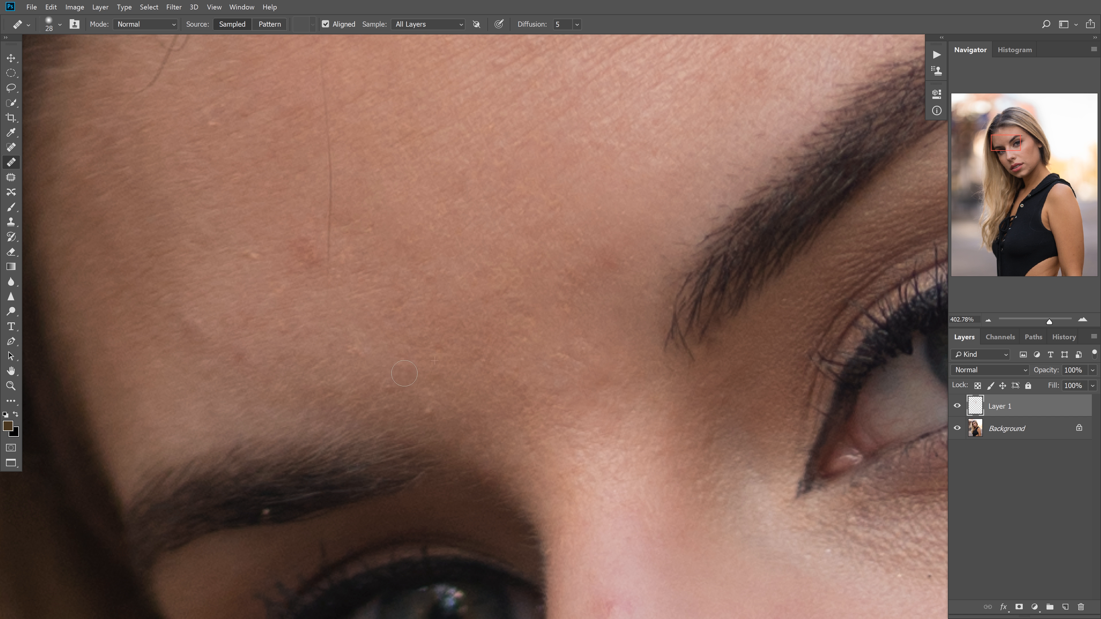
left_click(396, 405)
scroll(474, 242, "up", 3)
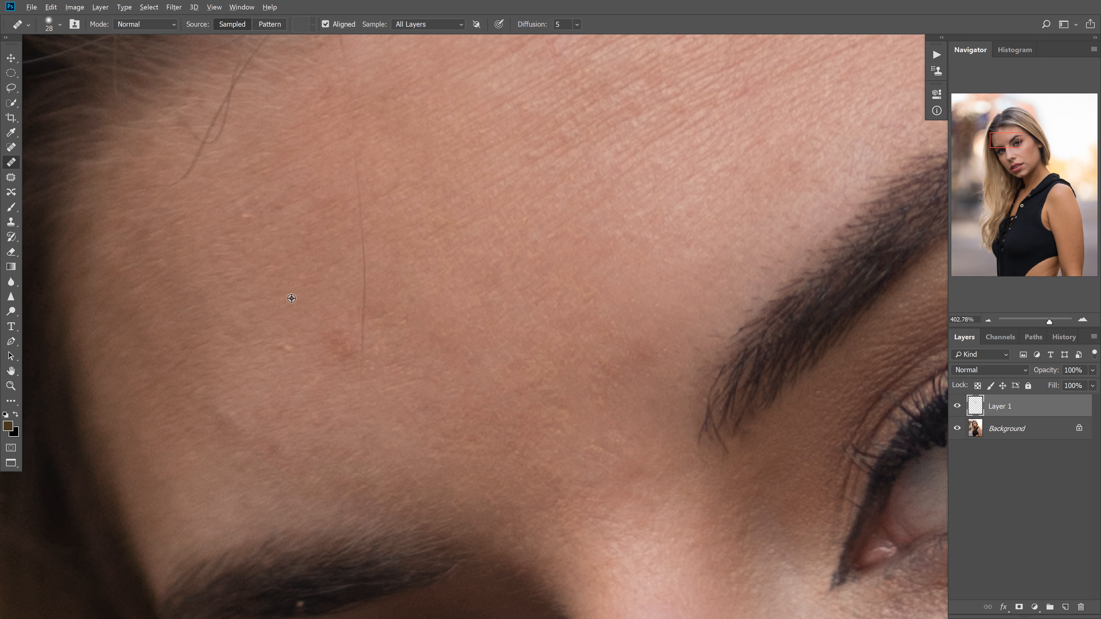
Heal the red patch at the end of the thin vertical hair and the light bump nearer the hairline
left_click(344, 298, "alt")
left_click(334, 340)
left_click(203, 212, "alt")
left_click(213, 240)
Heal the small blemishes on the forehead above the far eyebrow
left_click(316, 430, "alt")
left_click(278, 409)
left_click(294, 369, "alt")
left_click(303, 378)
left_click(297, 418, "alt")
left_click(275, 451)
left_click(270, 405, "alt")
Smooth the remaining uneven spots along the shaded side of the forehead and just above the far eyebrow
left_click_drag(236, 417, 238, 413)
left_click_drag(197, 344, 190, 343)
left_click_drag(214, 406, 201, 400)
left_click(206, 454, "alt")
left_click(223, 472, "alt")
mouse_move(217, 452)
left_mouse_down()
mouse_move(279, 492)
mouse_move(314, 457)
mouse_move(317, 481)
left_mouse_up()
left_click(298, 480, "alt")
left_click(307, 494, "alt")
left_click(328, 483, "alt")
left_click(342, 456, "alt")
left_click(351, 493, "alt")
Paint out the thin vertical stray hair crossing the forehead with a 19 px brush
scroll(454, 515, "up", 1)
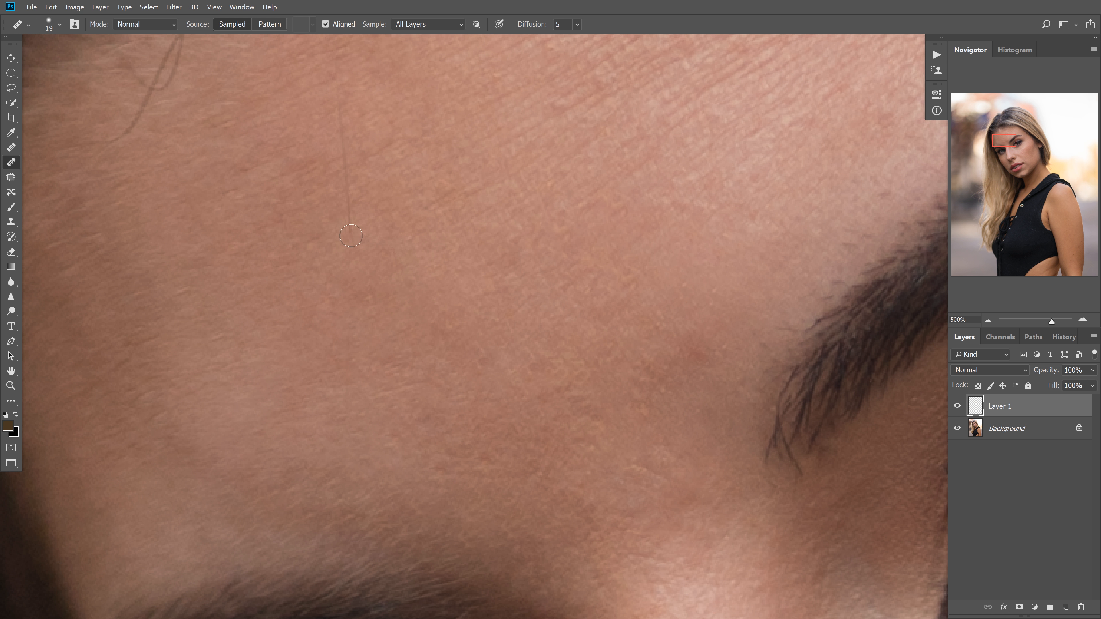
mouse_move(350, 198)
left_mouse_down()
mouse_move(343, 110)
mouse_move(437, 249)
mouse_move(425, 273)
left_mouse_up()
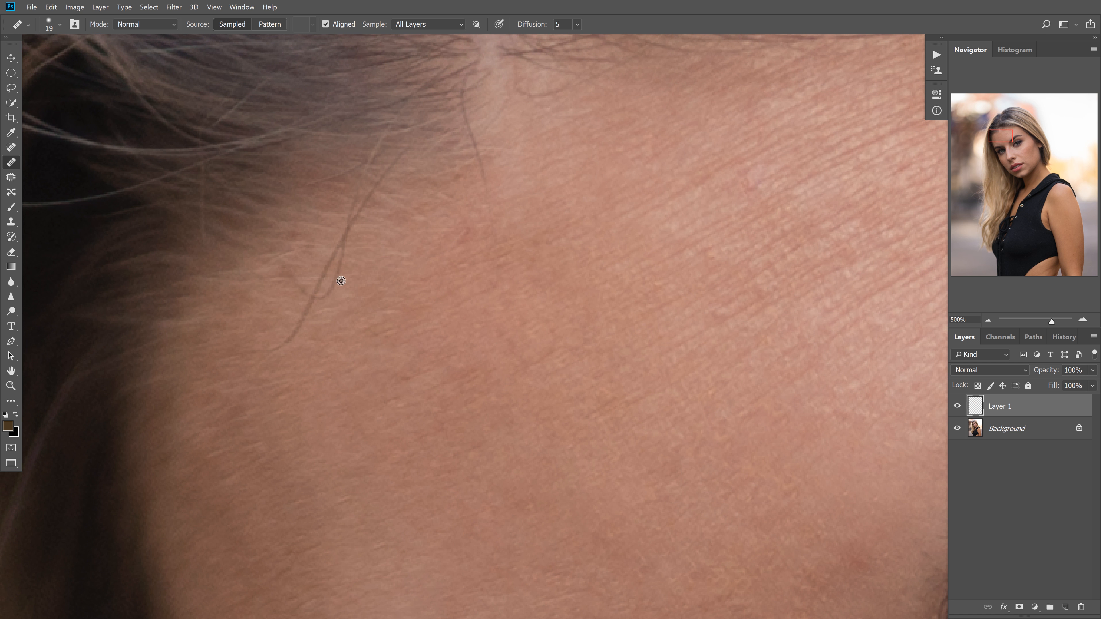
key("ctrl+z")
Paint out the looping and single stray hairs hanging below the hairline, starting with a 13 px brush
left_click_drag(364, 311, 383, 299)
left_click_drag(360, 266, 365, 265)
left_click_drag(337, 255, 351, 217)
left_click_drag(330, 304, 324, 305)
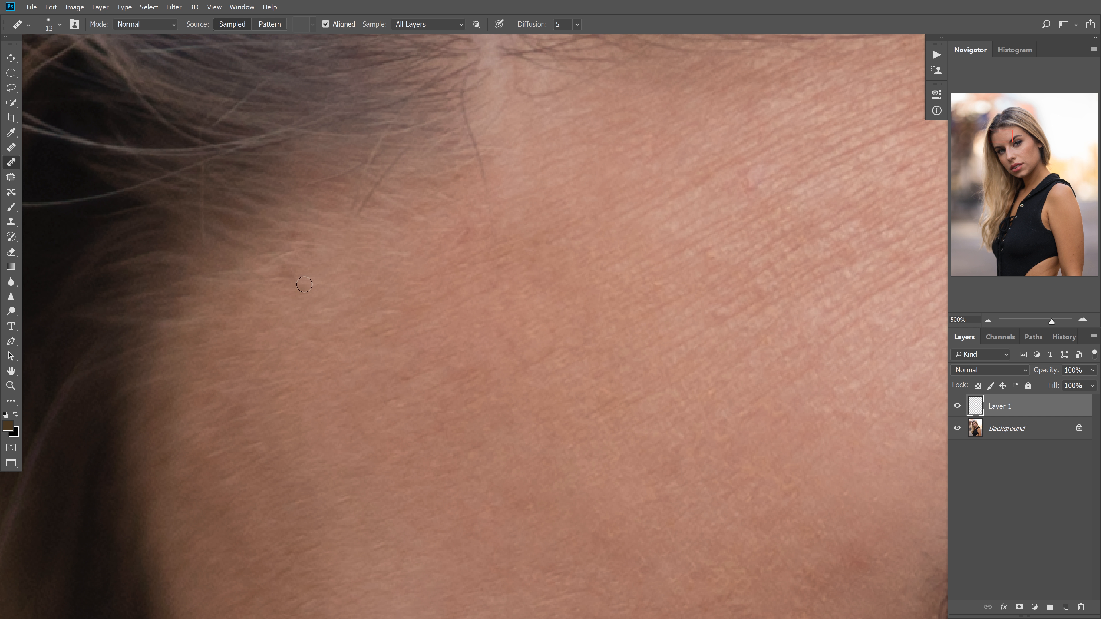
left_click_drag(393, 236, 394, 237)
left_click_drag(511, 193, 512, 192)
left_click(503, 143, "alt")
Heal the uneven patches on the forehead below the hairline with a 20 px brush
scroll(565, 330, "down", 4)
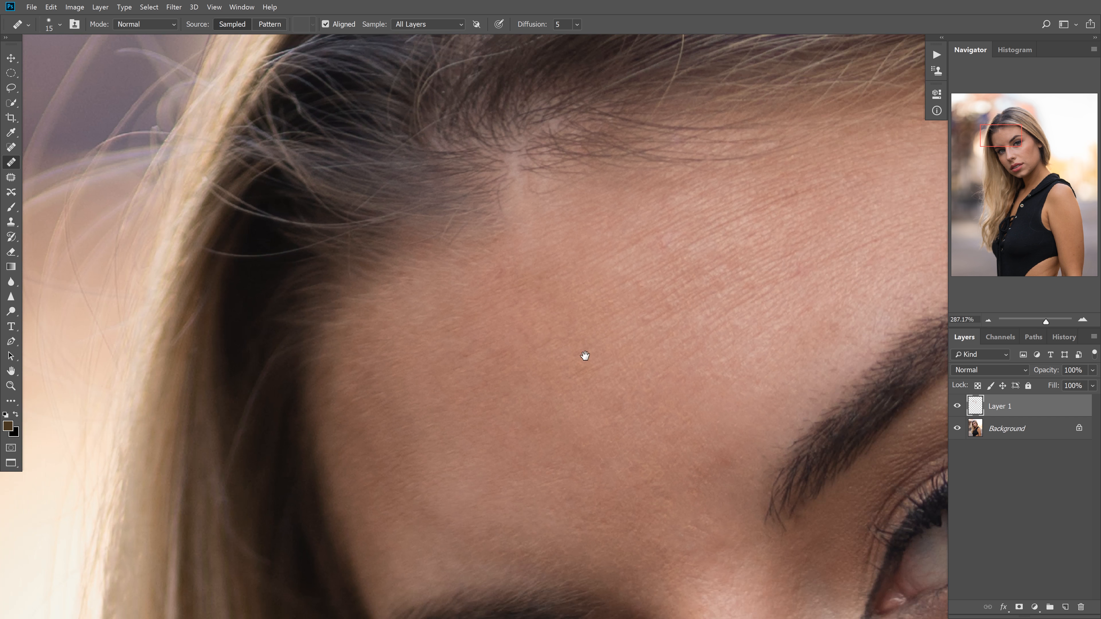
left_click_drag(672, 343, 558, 363)
scroll(598, 283, "up", 4)
left_click_drag(513, 236, 523, 238)
left_click(538, 247)
left_click(558, 371, "alt")
mouse_move(557, 352)
left_mouse_down()
mouse_move(511, 366)
mouse_move(579, 313)
left_mouse_up()
Retouch the reddish spots among the fine lines of the upper forehead
left_click(543, 376, "alt")
left_click(563, 341, "alt")
left_click(566, 338, "alt")
left_click(588, 329, "alt")
left_click(604, 310, "alt")
left_click(585, 280, "alt")
left_click(576, 286)
left_click(591, 268, "alt")
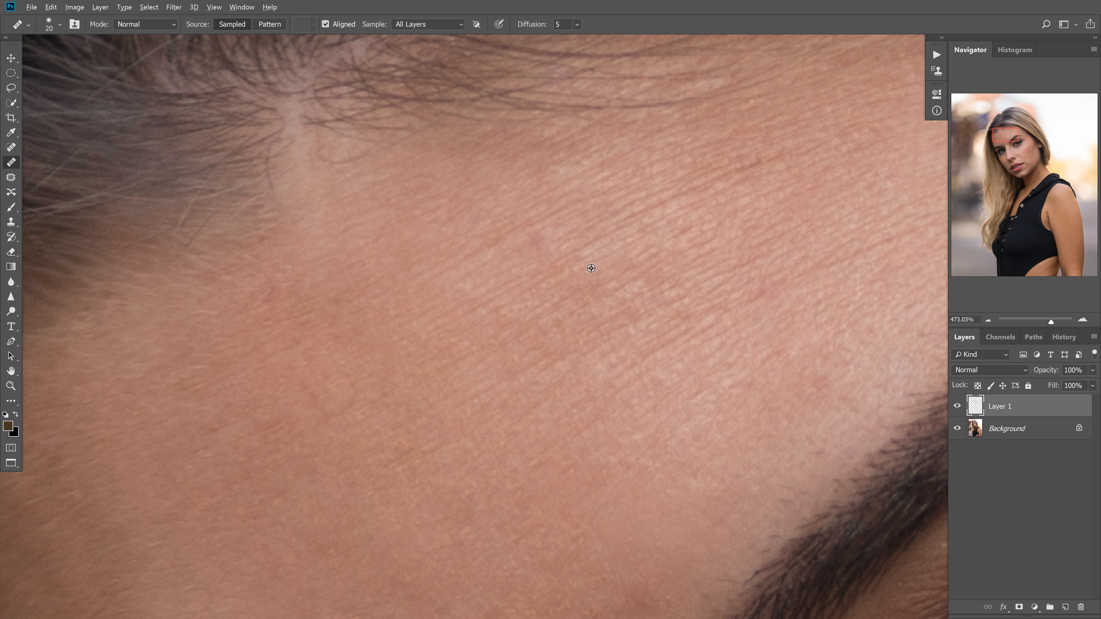
left_click_drag(578, 267, 584, 276)
Heal the red marks between the forehead lines and the eyebrow's arch with the 20 px brush
mouse_move(709, 319)
left_mouse_down()
mouse_move(577, 330)
mouse_move(520, 386)
left_mouse_up()
left_click(579, 371, "alt")
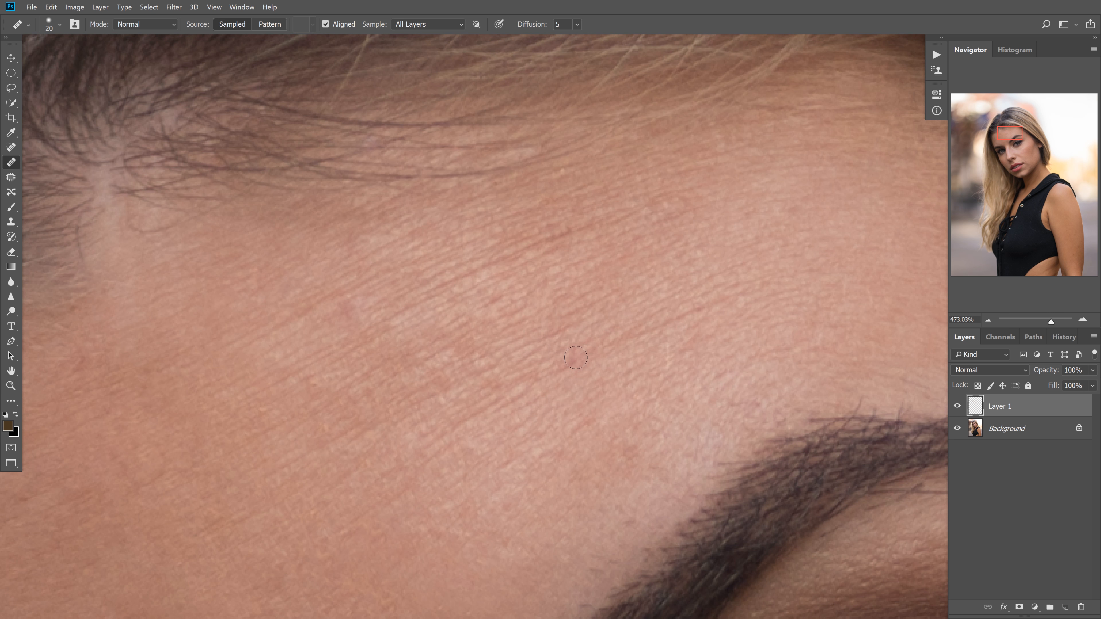
left_click(604, 389, "alt")
mouse_move(576, 357)
left_mouse_down()
mouse_move(567, 369)
mouse_move(584, 362)
mouse_move(554, 364)
left_mouse_up()
left_click(598, 398, "alt")
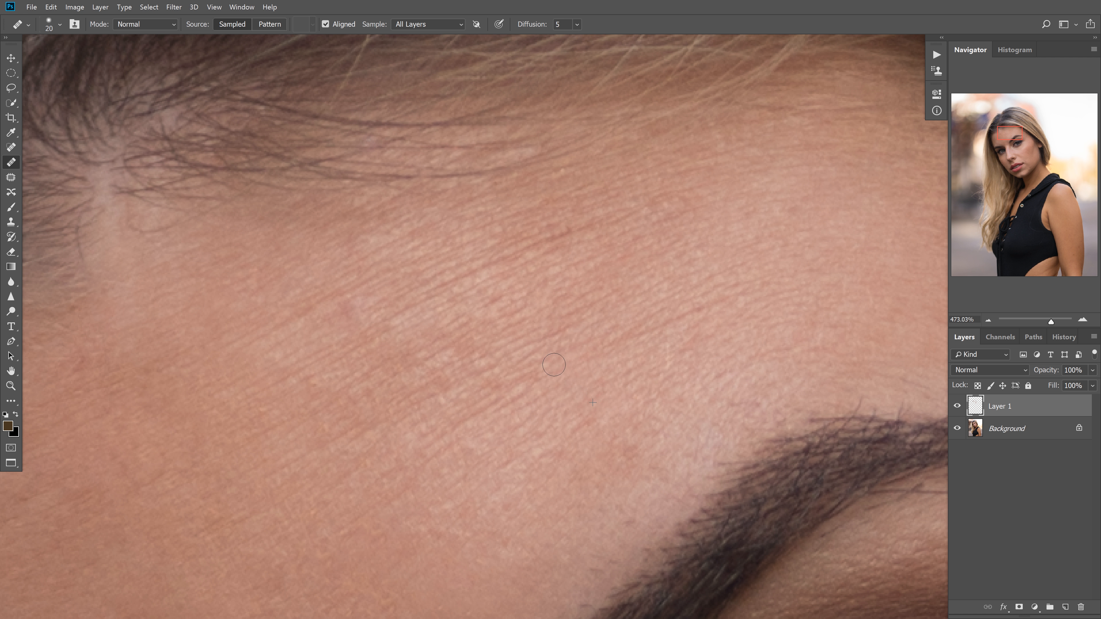
left_click(674, 384, "alt")
mouse_move(668, 344)
left_mouse_down()
mouse_move(665, 364)
mouse_move(669, 352)
mouse_move(689, 358)
left_mouse_up()
left_click(684, 363, "alt")
left_click(707, 363, "alt")
left_click(714, 364, "alt")
Even out the blotches on the forehead above the eyebrow's arch and toward its tail
mouse_move(720, 303)
left_mouse_down()
mouse_move(521, 305)
mouse_move(482, 325)
left_mouse_up()
left_click(572, 239, "alt")
mouse_move(555, 230)
left_mouse_down()
mouse_move(548, 246)
mouse_move(566, 236)
left_mouse_up()
left_click(588, 259, "alt")
left_click(639, 309, "alt")
left_click_drag(622, 261, 637, 294)
left_click(632, 322, "alt")
left_click(604, 324)
left_click(631, 355, "alt")
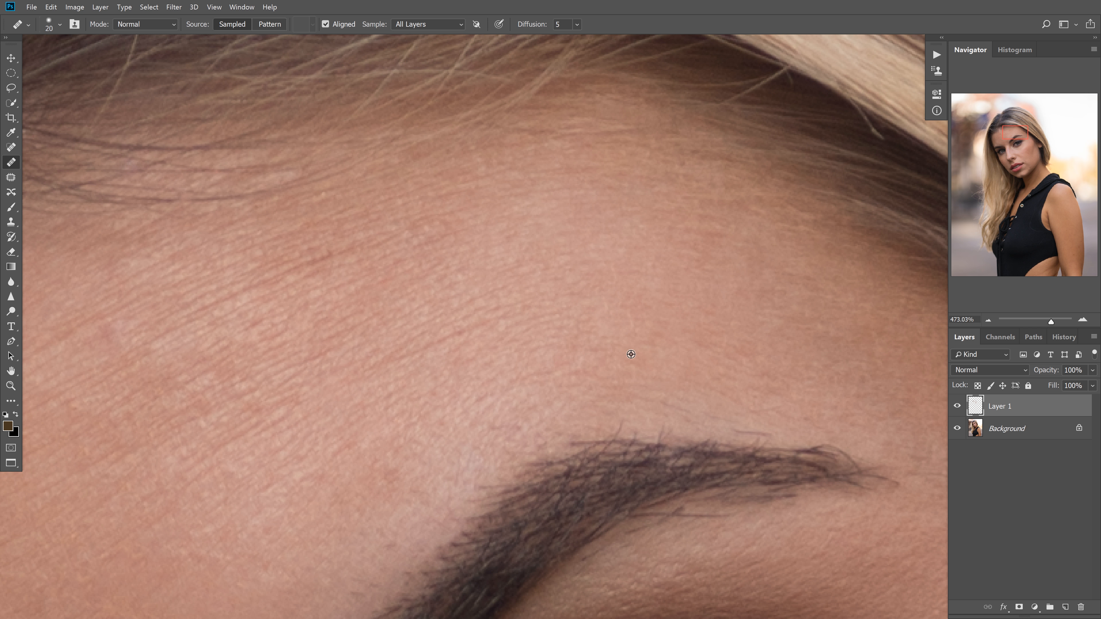
left_click(609, 372, "alt")
left_click(581, 362)
Touch up the remaining bumps between the eyebrows with a 32 px and then a 12 px brush
mouse_move(641, 363)
left_mouse_down()
mouse_move(594, 366)
mouse_move(644, 308)
mouse_move(659, 257)
left_mouse_up()
left_click_drag(522, 372, 544, 364)
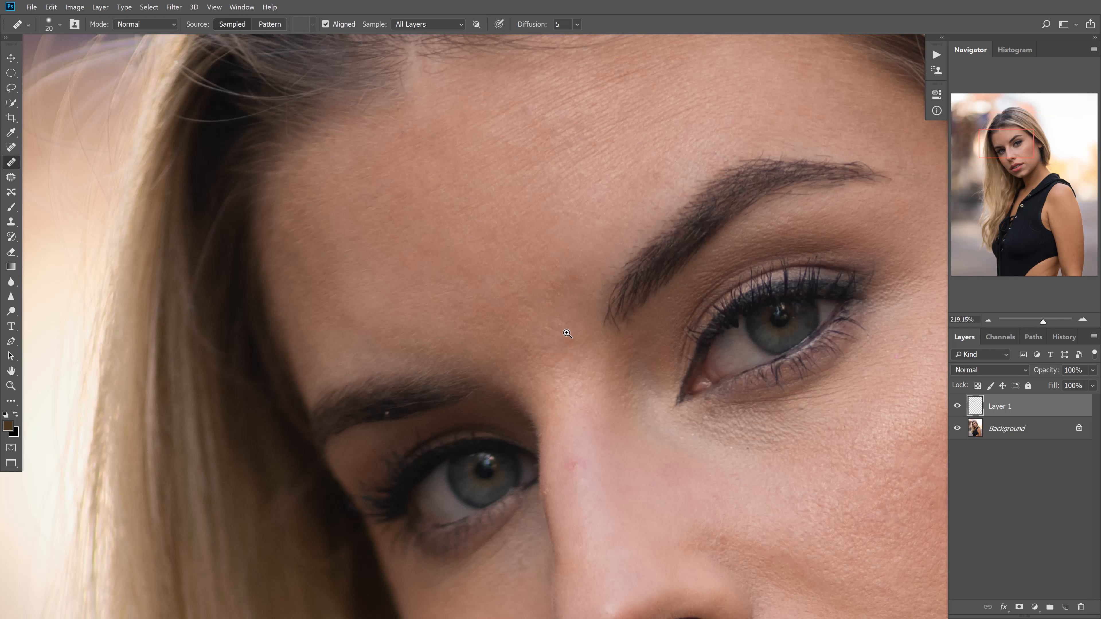
left_click_drag(566, 225, 586, 221)
left_click_drag(553, 275, 573, 274)
left_click(586, 265, "alt")
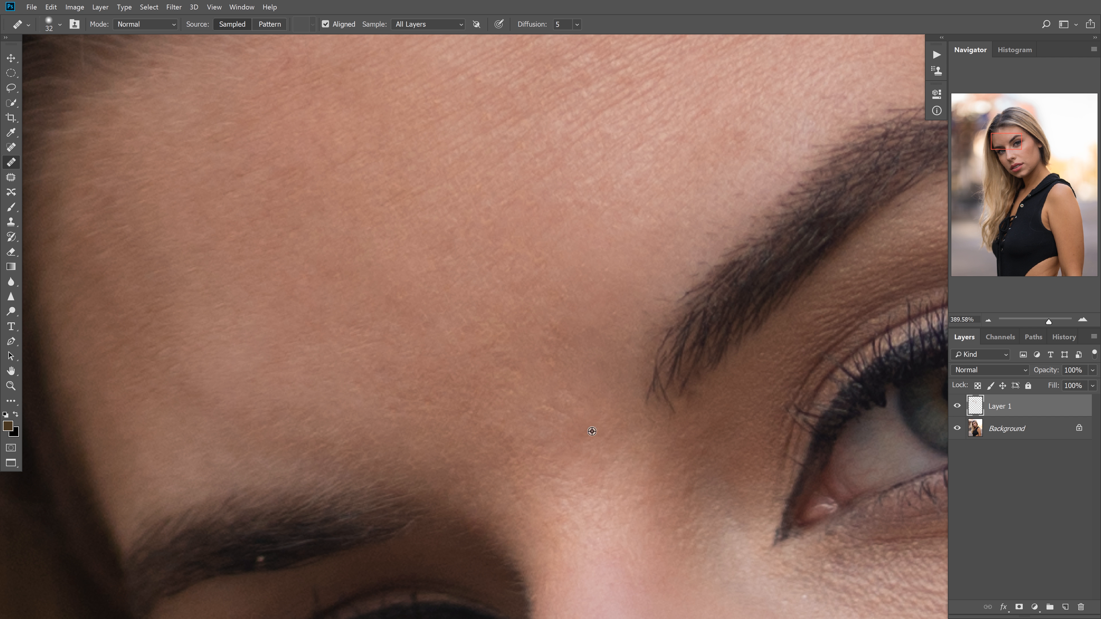
left_click_drag(601, 398, 547, 239)
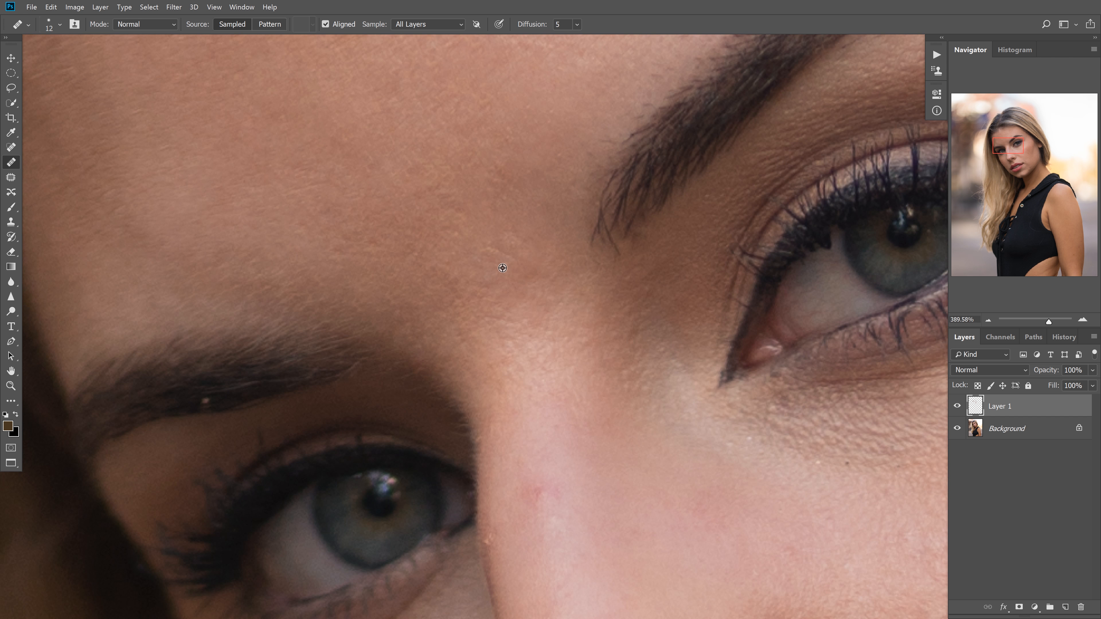
mouse_move(511, 332)
left_mouse_down()
mouse_move(523, 191)
mouse_move(561, 239)
mouse_move(596, 324)
left_mouse_up()
left_click_drag(551, 287, 541, 283)
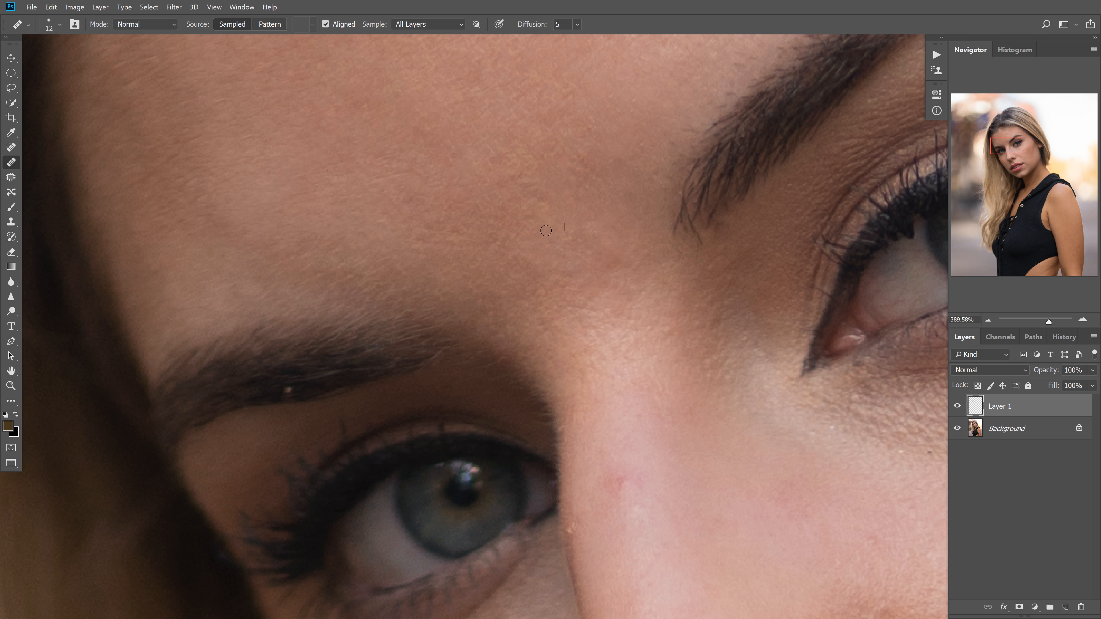
Heal the uneven spots on the shaded cheek beside the nose with a brush of about 28 px
left_click_drag(573, 362, 548, 124)
mouse_move(539, 444)
left_mouse_down()
mouse_move(584, 223)
mouse_move(577, 211)
left_mouse_up()
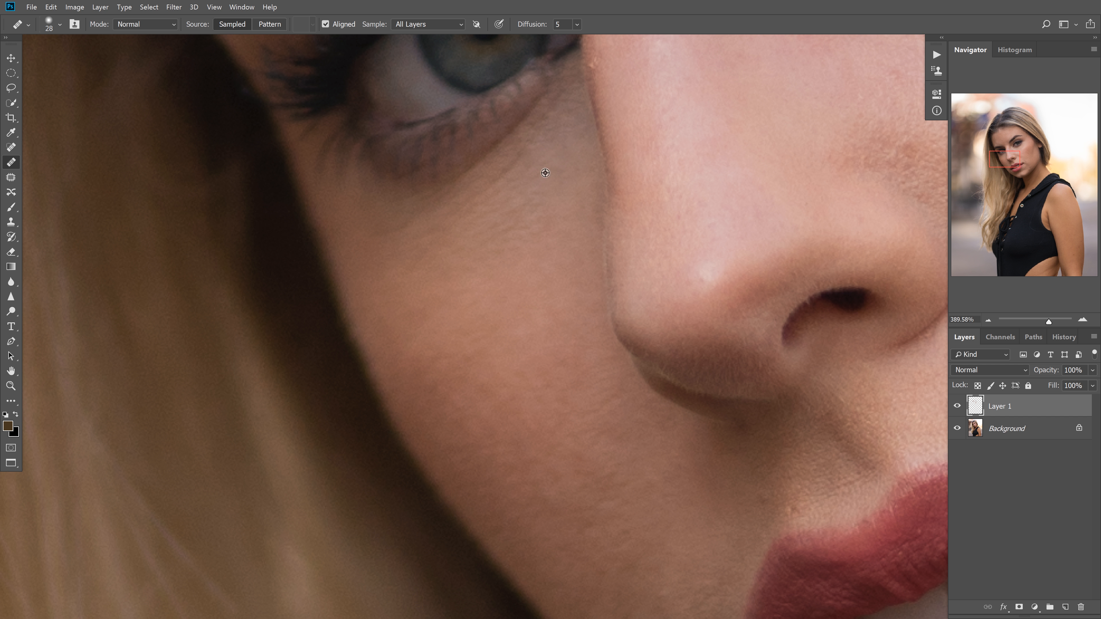
left_click_drag(492, 361, 492, 361)
left_click_drag(473, 340, 482, 347)
left_click(467, 357)
left_click(614, 519, "alt")
left_click_drag(520, 316, 518, 312)
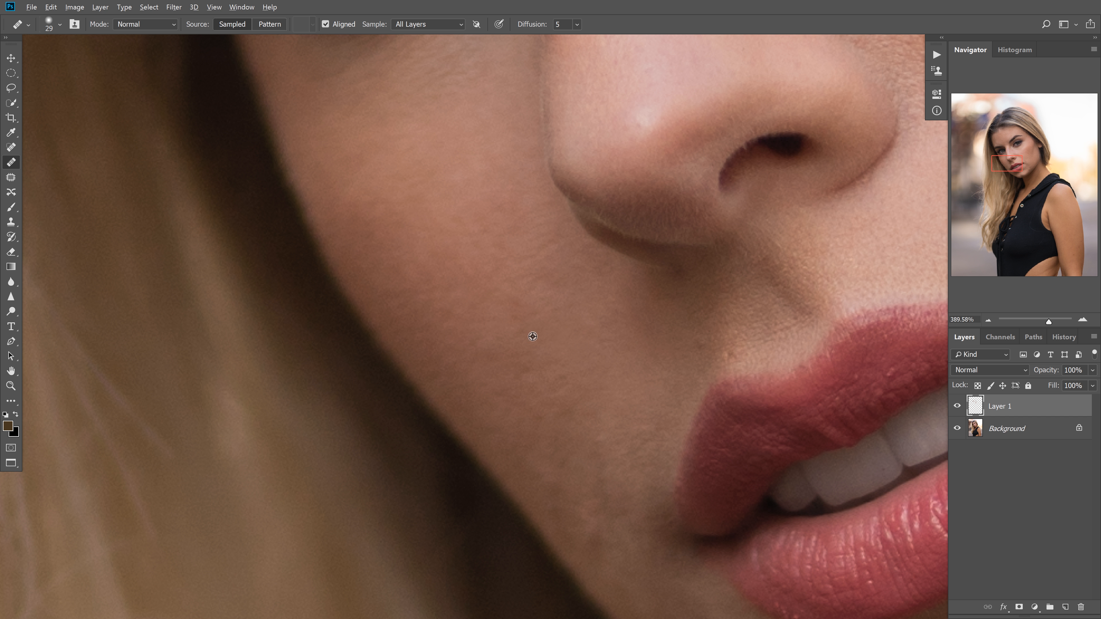
Heal the uneven spots on the shaded cheek between the nose and the face's edge with the 29 px brush
left_click(509, 344, "alt")
mouse_move(589, 387)
left_mouse_down()
mouse_move(530, 272)
mouse_move(526, 323)
left_mouse_up()
left_click(568, 346, "alt")
left_click(541, 321)
left_click(534, 296, "alt")
left_click(507, 301)
left_click(505, 317, "alt")
left_click(536, 324)
left_click(512, 292, "alt")
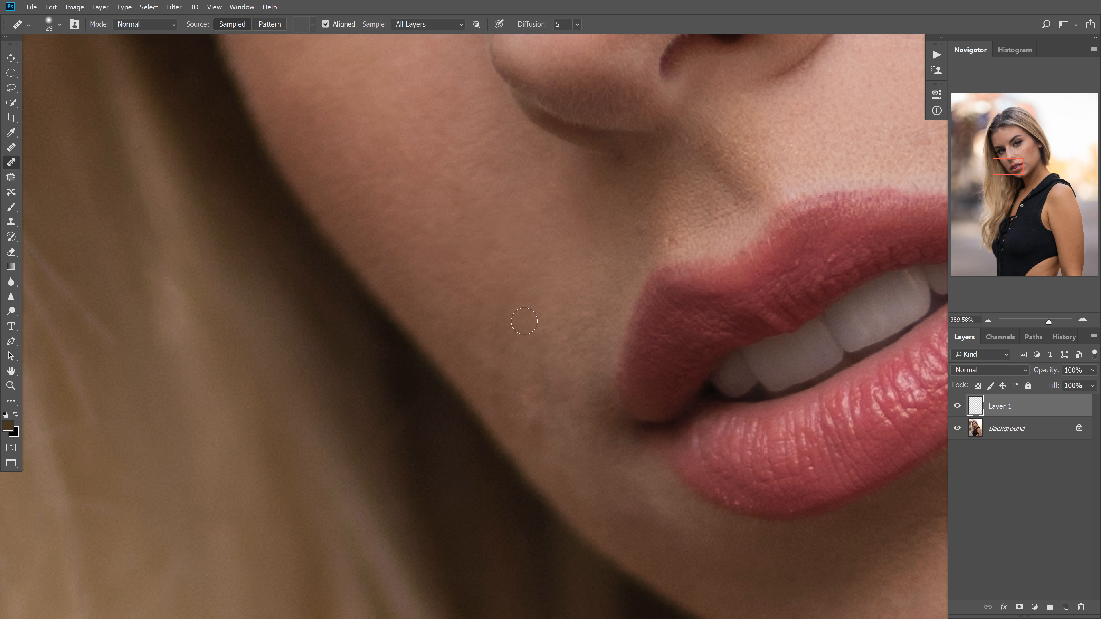
Even out the blotches on the shaded cheek beside the upper lip, from cheek level down toward the jaw
left_click(476, 280, "alt")
left_click(474, 301)
left_click(518, 353, "alt")
left_click(504, 369)
left_click(530, 366, "alt")
left_click(495, 346)
left_click(520, 387, "alt")
mouse_move(496, 381)
left_mouse_down()
mouse_move(509, 401)
mouse_move(503, 389)
left_mouse_up()
left_click(511, 421, "alt")
Undo the last two healing strokes and heal the remaining spots along the shaded cheek's outer edge
left_click(533, 323, "alt")
key("ctrl+alt+z")
key("ctrl+alt+z")
left_click(523, 351, "alt")
left_click(466, 319, "alt")
left_click(483, 285, "alt")
left_click_drag(481, 320, 475, 326)
Heal the bumps and blotches on the skin just outside the shaded corner of the mouth
left_click(563, 432, "alt")
left_click_drag(536, 404, 535, 423)
left_click(559, 414, "alt")
left_click(535, 406)
left_click(564, 419, "alt")
left_click(522, 393)
left_click(563, 456, "alt")
left_click(551, 422, "alt")
left_click(552, 398)
Smooth the uneven skin in the groove between the nose and upper lip, reducing the brush to 19 px
left_click_drag(566, 351, 440, 337)
left_click_drag(570, 197, 554, 191)
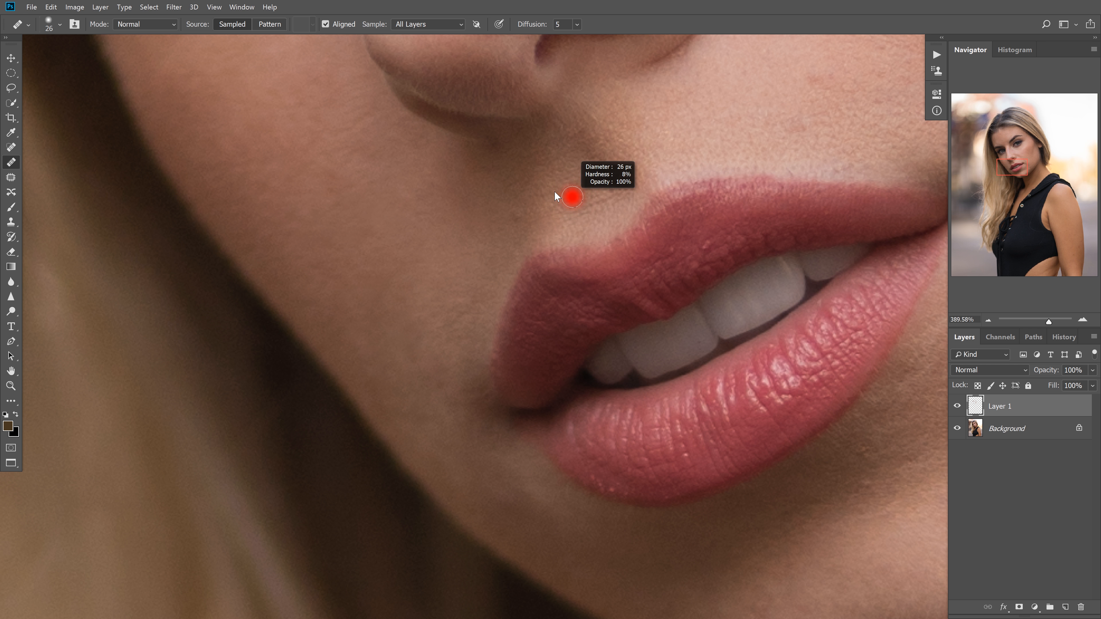
left_click(574, 210, "alt")
left_click(549, 211)
left_click_drag(619, 226, 498, 344)
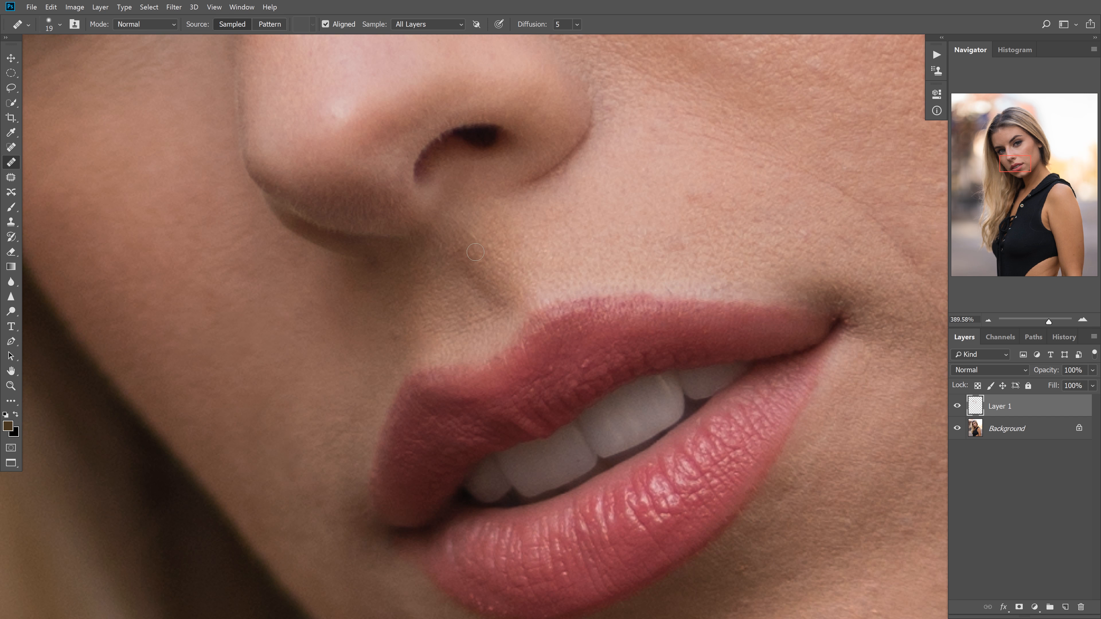
left_click(490, 232, "alt")
left_click(471, 244)
left_click(478, 235)
left_click(521, 264, "alt")
left_click(491, 245)
Remove the reddish spots above the upper lip on the lit side with a 21 px brush
mouse_move(668, 240)
left_mouse_down()
mouse_move(484, 310)
mouse_move(494, 309)
left_mouse_up()
left_click(506, 325, "alt")
left_click(492, 319)
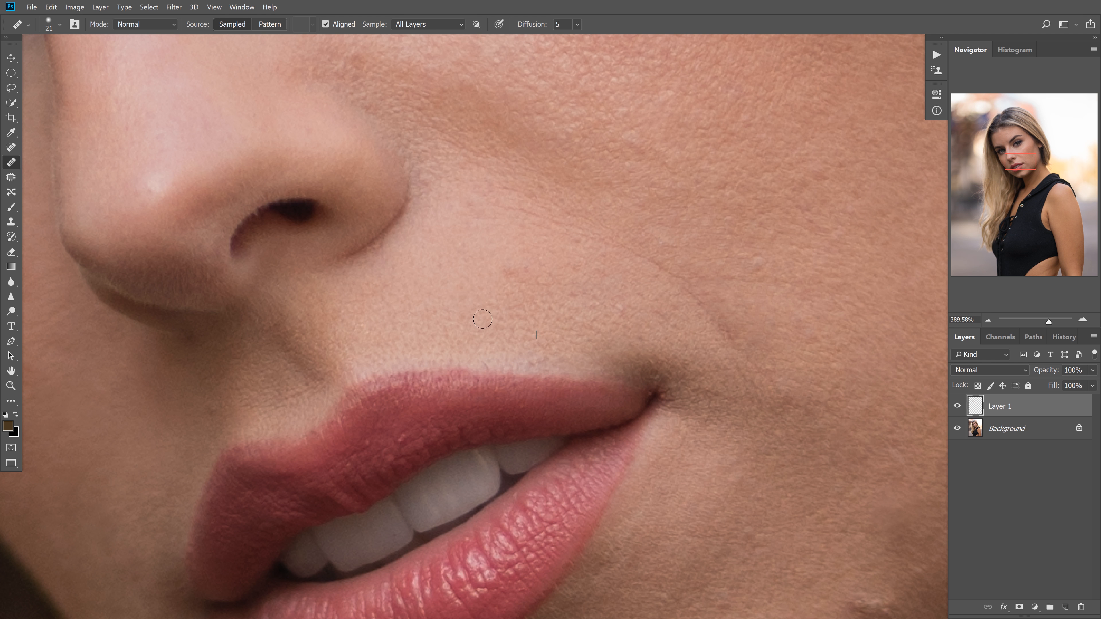
left_click(518, 315, "alt")
left_click(524, 277)
Heal the marks on the lit cheek beside the smile line and beyond the mouth corner with the 21 px brush
mouse_move(644, 291)
left_mouse_down()
mouse_move(654, 303)
mouse_move(553, 248)
left_mouse_up()
left_click(674, 305, "alt")
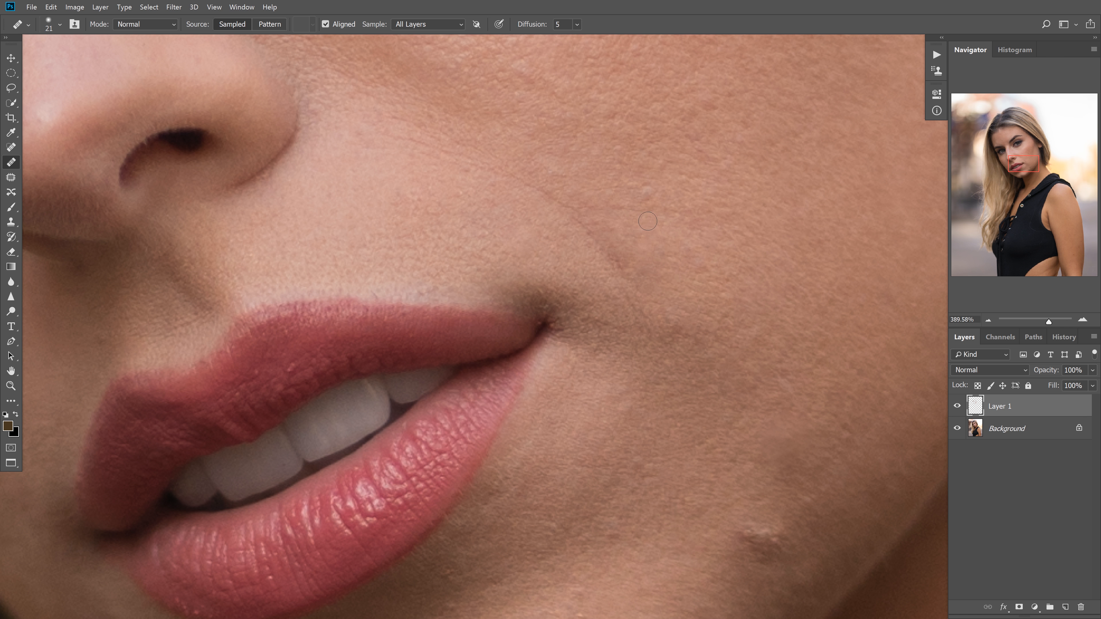
left_click_drag(645, 190, 639, 184)
left_click(642, 191, "alt")
left_click_drag(700, 259, 566, 209)
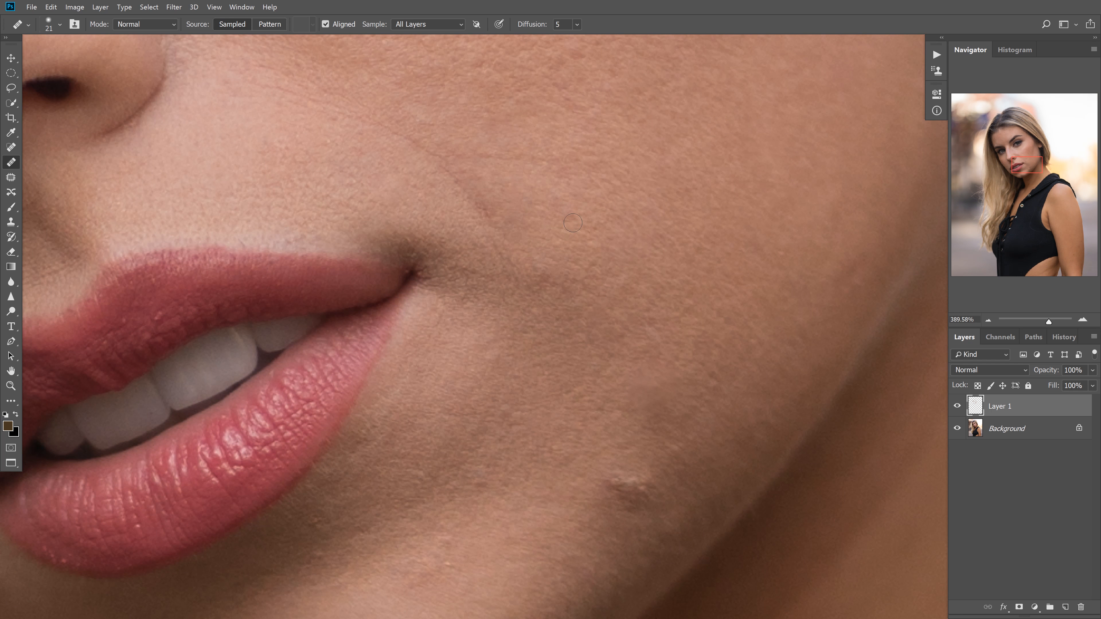
left_click(559, 287, "alt")
left_click_drag(541, 252, 537, 259)
left_click(546, 281)
left_click(576, 286, "alt")
Remove the raised bump on the lower cheek near the jaw and even out the surrounding skin with a 41 px brush
mouse_move(648, 393)
left_mouse_down()
mouse_move(597, 271)
mouse_move(578, 259)
mouse_move(579, 287)
left_mouse_up()
key("]")
key("]")
key("]")
left_click(580, 244, "alt")
left_click(619, 259, "alt")
left_click(583, 258)
left_click(569, 299, "alt")
mouse_move(585, 266)
left_mouse_down()
mouse_move(573, 259)
mouse_move(590, 270)
left_mouse_up()
left_click(615, 253, "alt")
left_click(621, 245, "alt")
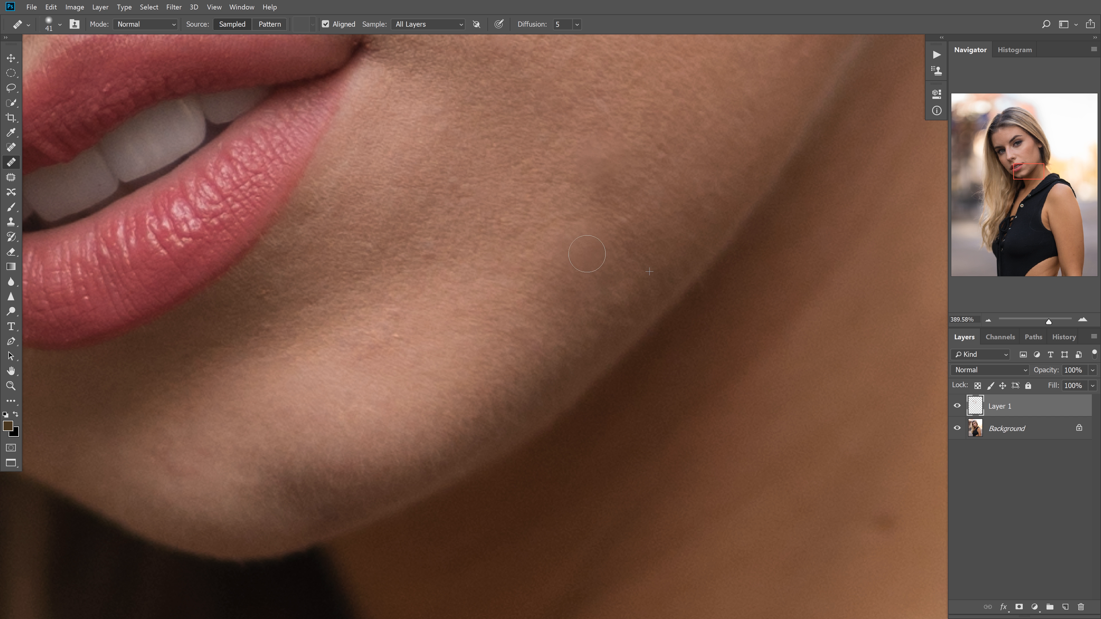
mouse_move(671, 191)
left_mouse_down()
mouse_move(645, 178)
mouse_move(618, 222)
left_mouse_up()
left_click(641, 203, "alt")
Heal the reddish blotches on the lit part of the chin below the lower lip
left_click(402, 348, "alt")
mouse_move(391, 317)
left_mouse_down()
mouse_move(387, 371)
mouse_move(372, 336)
mouse_move(361, 358)
left_mouse_up()
left_click(397, 334)
left_click(399, 361, "alt")
left_click(372, 336)
left_click(362, 361, "alt")
Touch up the uneven spots on the skin beside the lower lip near the lit mouth corner
left_click(406, 126, "alt")
left_click(389, 90)
left_click(483, 108, "alt")
left_click_drag(486, 95, 493, 91)
Smooth the bumpy skin on the lit mid-cheek above the smile line with a 38 px brush
left_click_drag(612, 207, 535, 340)
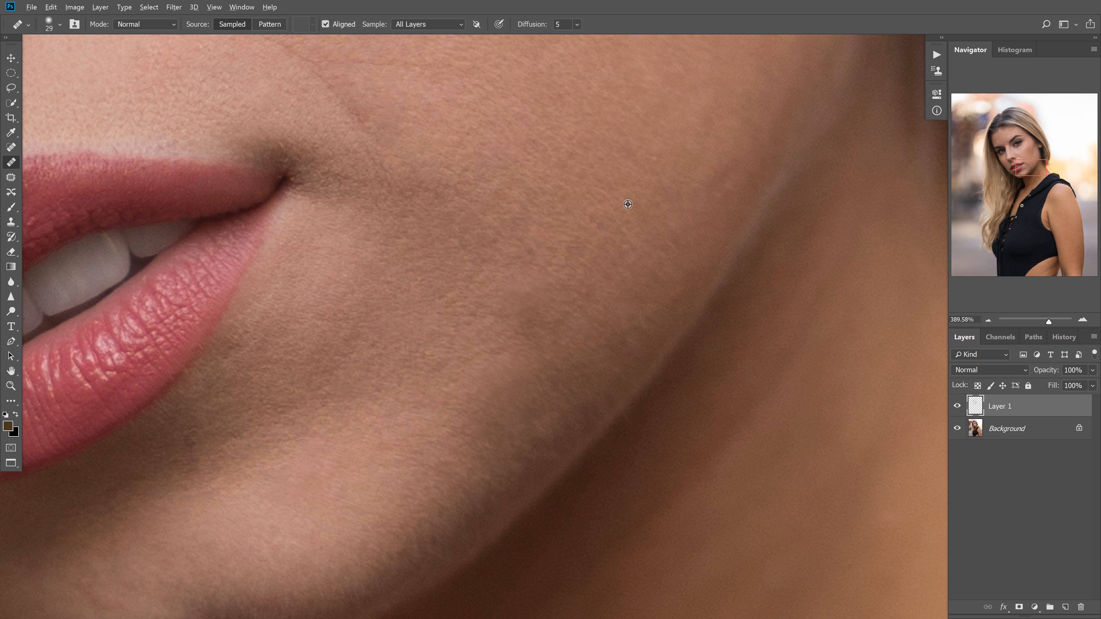
left_click_drag(622, 202, 566, 295)
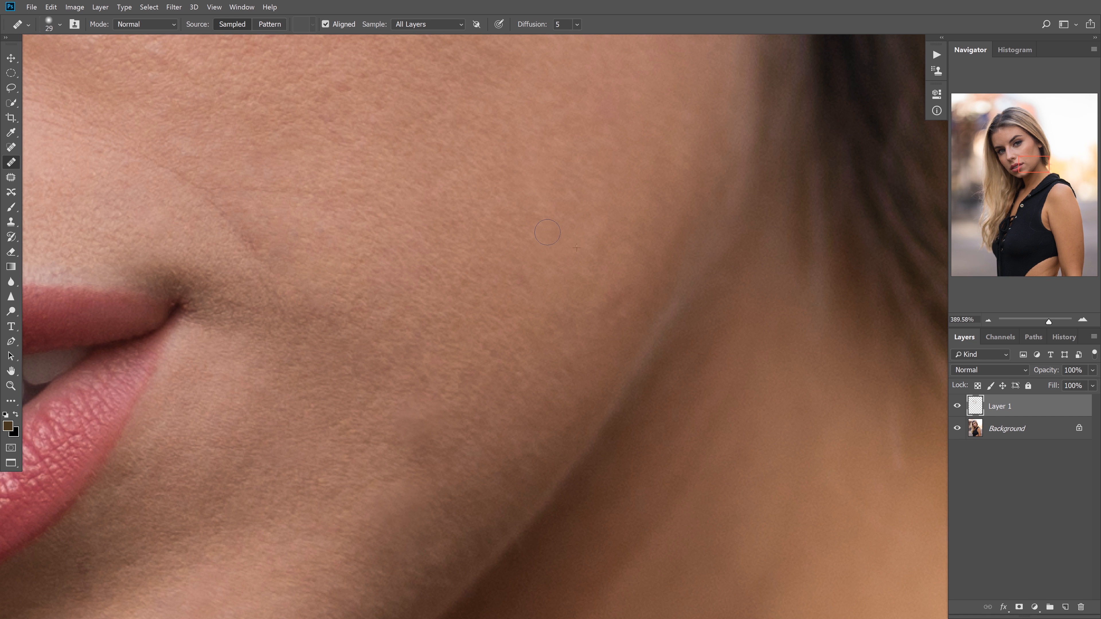
left_click_drag(621, 137, 578, 282)
mouse_move(490, 300)
left_mouse_down()
mouse_move(499, 300)
mouse_move(488, 304)
left_mouse_up()
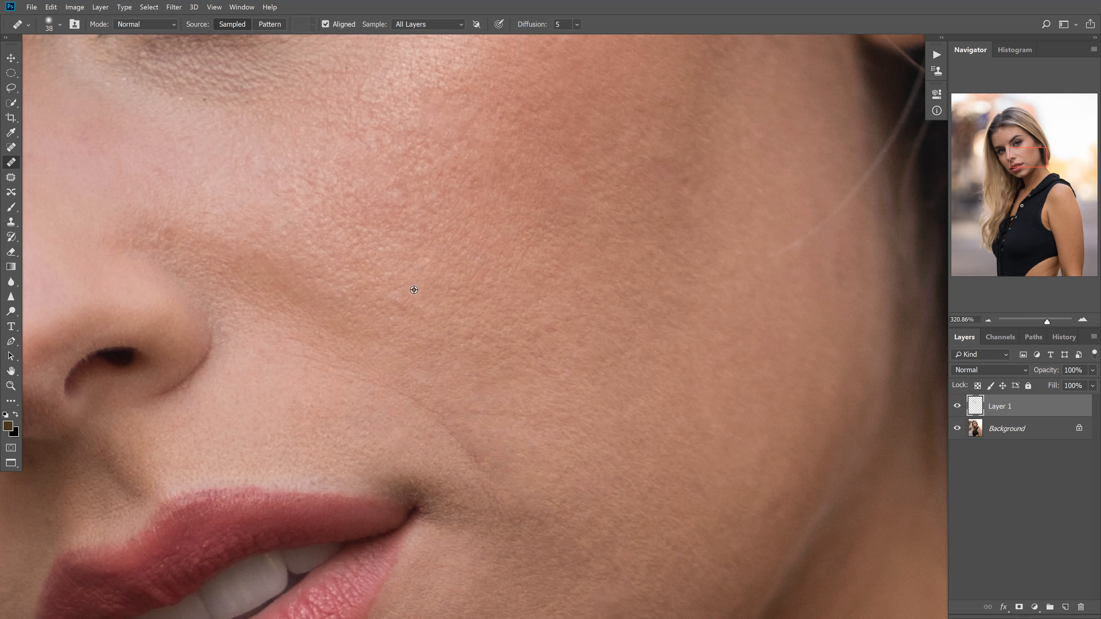
left_click(422, 290, "alt")
left_click_drag(407, 301, 395, 295)
left_click(466, 306, "alt")
left_click_drag(444, 320, 436, 326)
left_click_drag(413, 280, 404, 279)
mouse_move(397, 277)
left_mouse_down()
mouse_move(378, 254)
mouse_move(424, 265)
left_mouse_up()
left_click(414, 279, "alt")
left_click(437, 289, "alt")
Heal the small bumps on the flushed upper part of the lit cheek with a 25 px brush
left_click_drag(398, 191, 419, 174)
left_click(461, 219, "alt")
left_click(471, 199, "alt")
left_click_drag(460, 143, 457, 149)
left_click(506, 170, "alt")
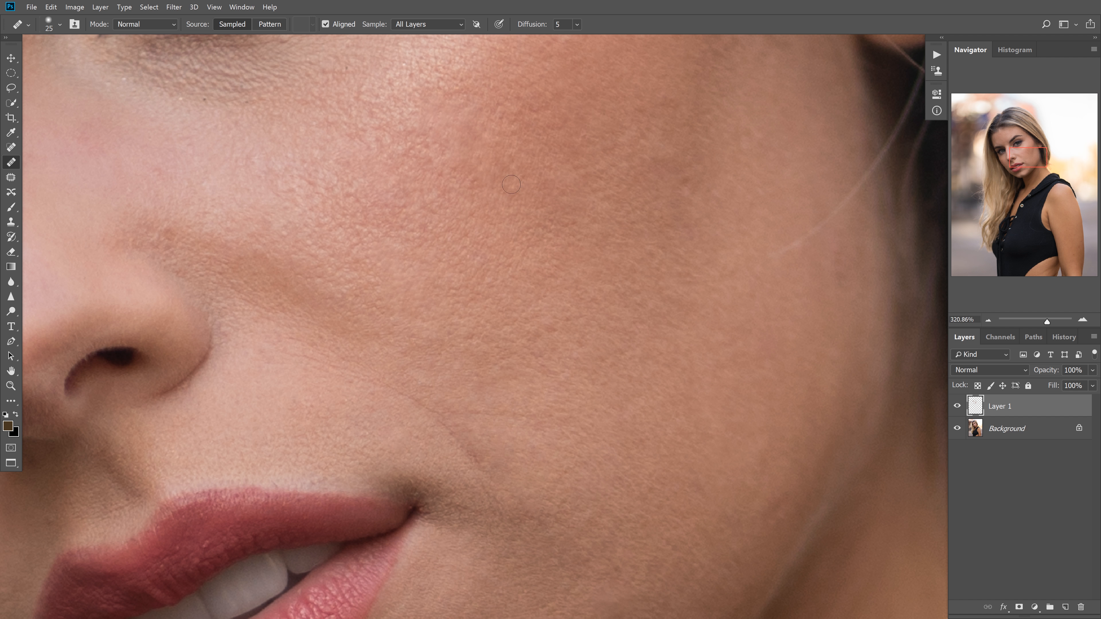
left_click(471, 131)
Even out the pinkish spots on the lit side of the nose, toward the cheek
left_click_drag(670, 176, 592, 331)
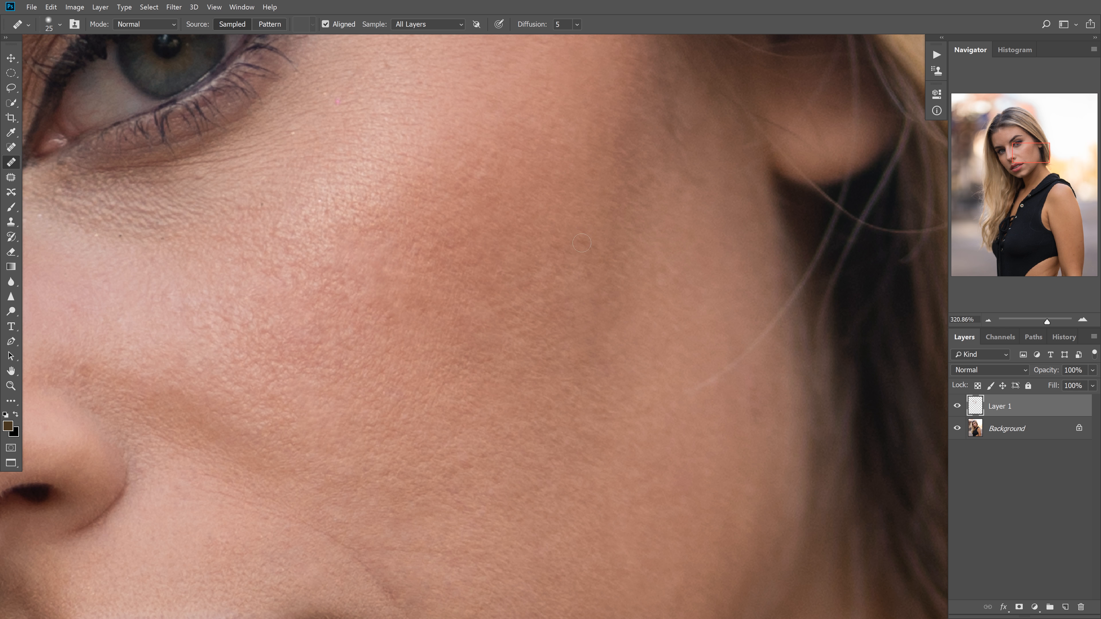
key("ctrl+0")
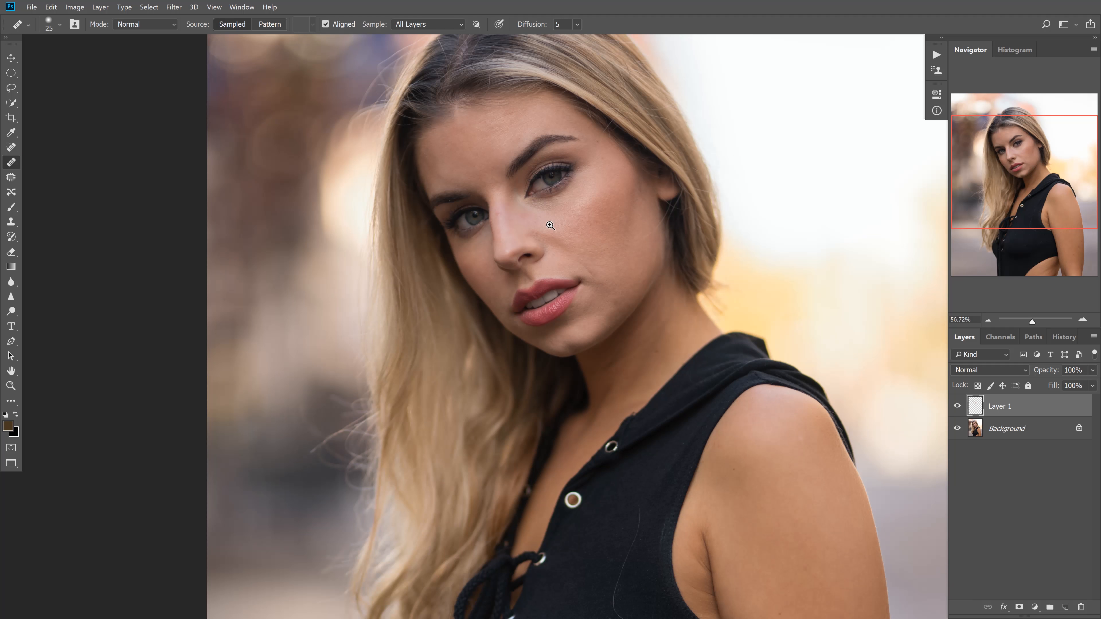
scroll(540, 228, "up", 3)
left_click_drag(641, 219, 643, 269)
scroll(643, 268, "up", 5)
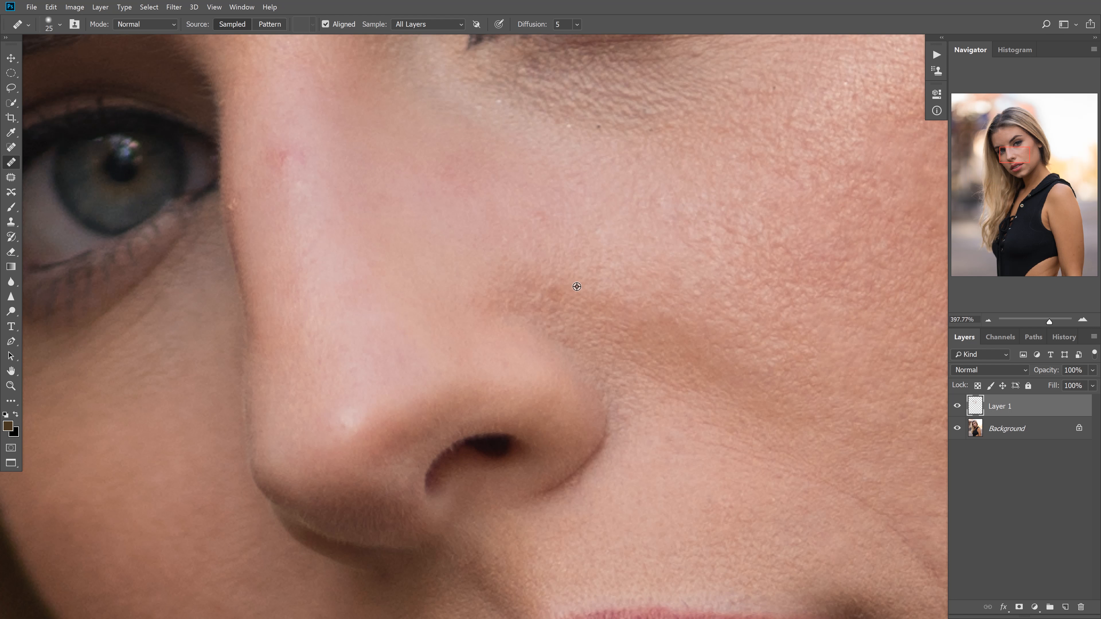
left_click(558, 241, "alt")
left_click(536, 211)
Remove the red mark and surrounding redness on the bridge of the nose with a 29 px brush
left_click_drag(419, 188, 539, 266)
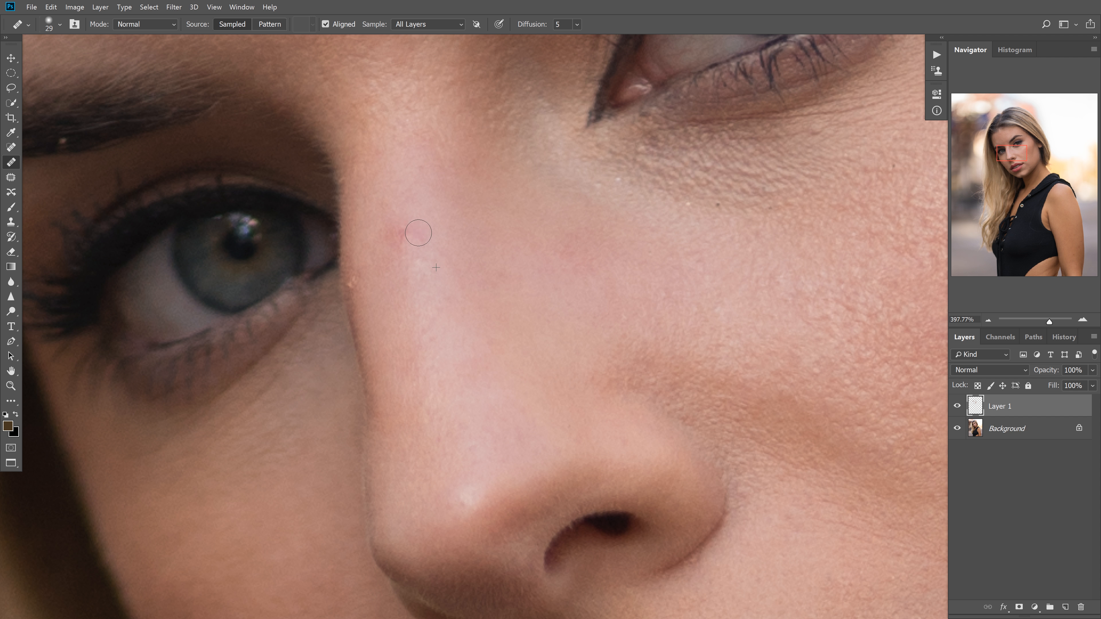
left_click(397, 236)
left_click(431, 291, "alt")
left_click(408, 246)
left_click(413, 266)
left_click(432, 297, "alt")
left_click(405, 273)
Heal the small bump on the nose's shaded edge beside the eye, undoing the first stroke
left_click(365, 296, "alt")
key("ctrl+alt+z")
mouse_move(368, 278)
left_mouse_down()
mouse_move(356, 284)
mouse_move(382, 303)
left_mouse_up()
left_click(368, 303, "alt")
left_click_drag(346, 278, 350, 313)
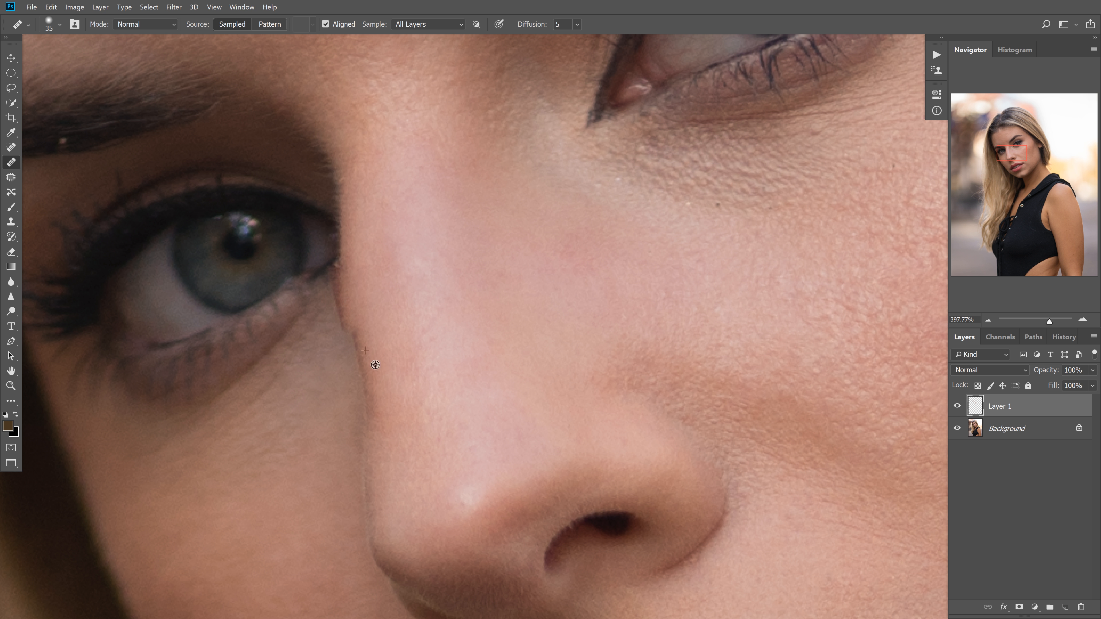
Clean up the nose's outline beside the shaded eye with an 11 px brush
scroll(349, 239, "up", 4)
mouse_move(411, 342)
left_mouse_down()
mouse_move(356, 352)
mouse_move(350, 366)
left_mouse_up()
left_click(346, 328)
left_click(358, 312)
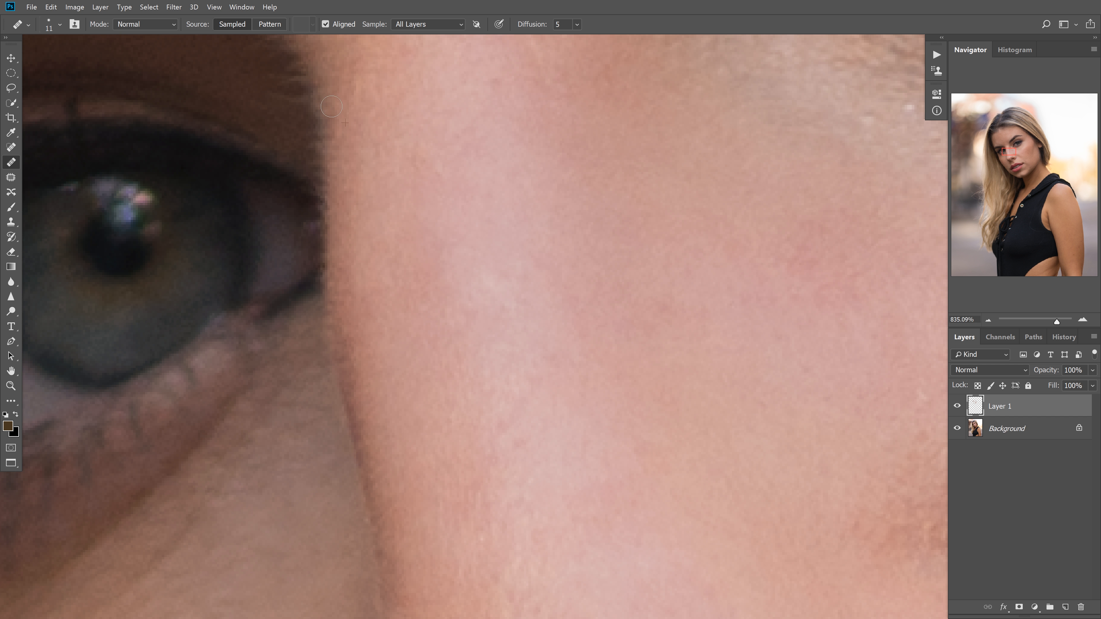
Heal the small bumps at the top of the nose bridge, between the eyebrows
scroll(393, 133, "down", 5)
scroll(467, 256, "up", 4)
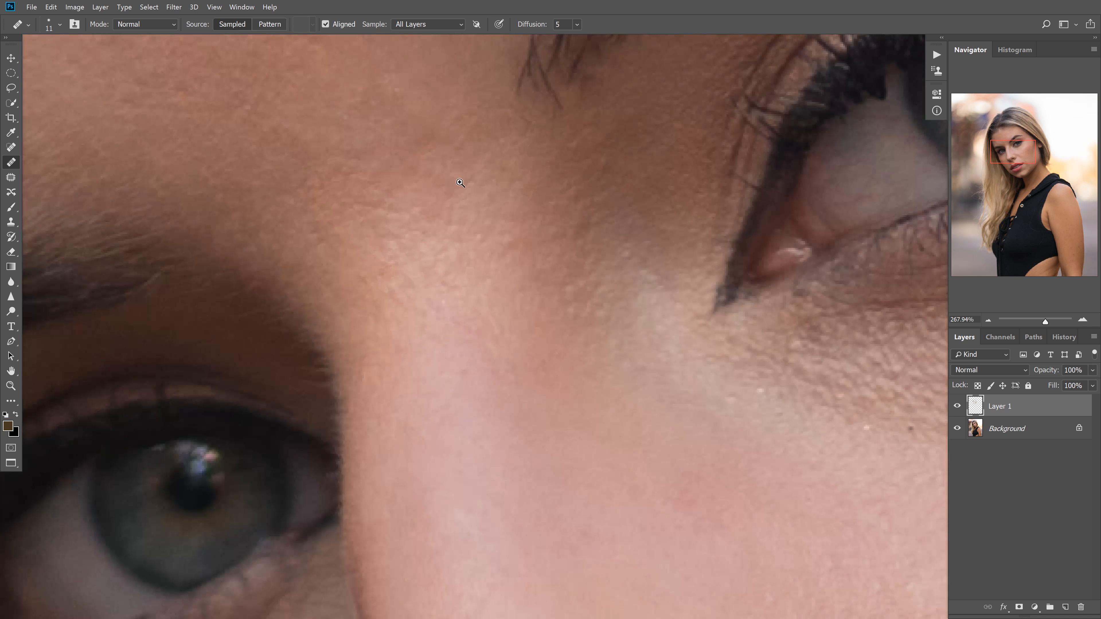
left_click_drag(391, 252, 415, 240)
left_click(408, 218)
left_click(434, 195, "alt")
left_click(421, 210)
left_click(381, 212)
Compare the whole face before and after retouching by toggling the visibility of Layer 1
left_click_drag(645, 345, 694, 347)
left_click_drag(694, 369, 531, 349)
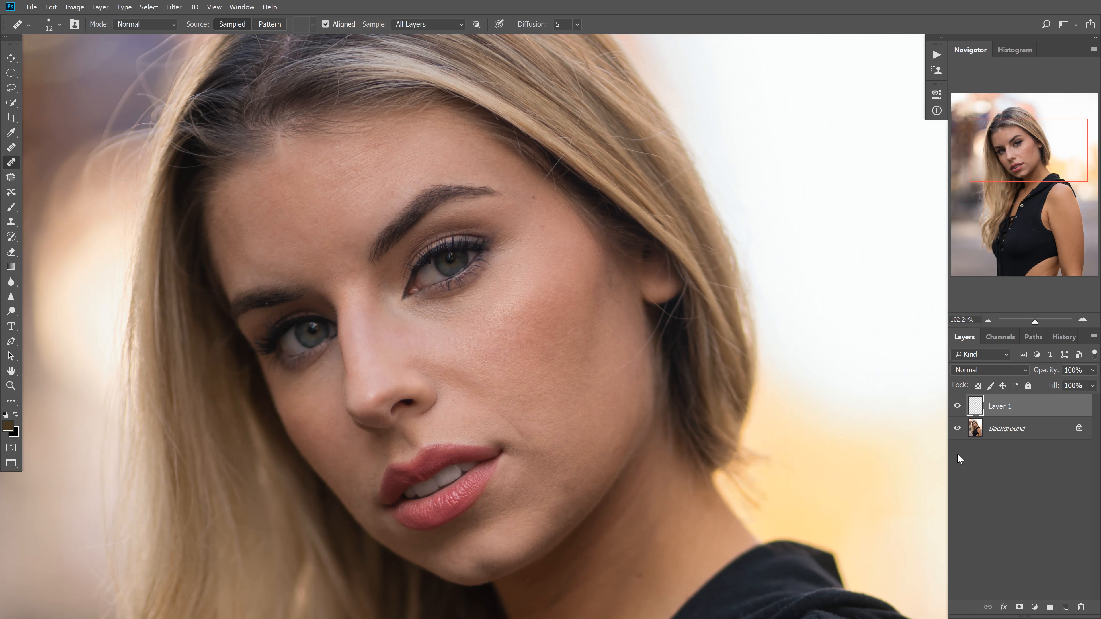
left_click(959, 408)
left_click(959, 408)
left_click(959, 409)
left_click(958, 410)
left_click(958, 411)
left_click(957, 411)
left_click(956, 412)
left_click(956, 413)
left_click(956, 414)
left_click(955, 413)
left_click(955, 414)
left_click(954, 413)
left_click(954, 415)
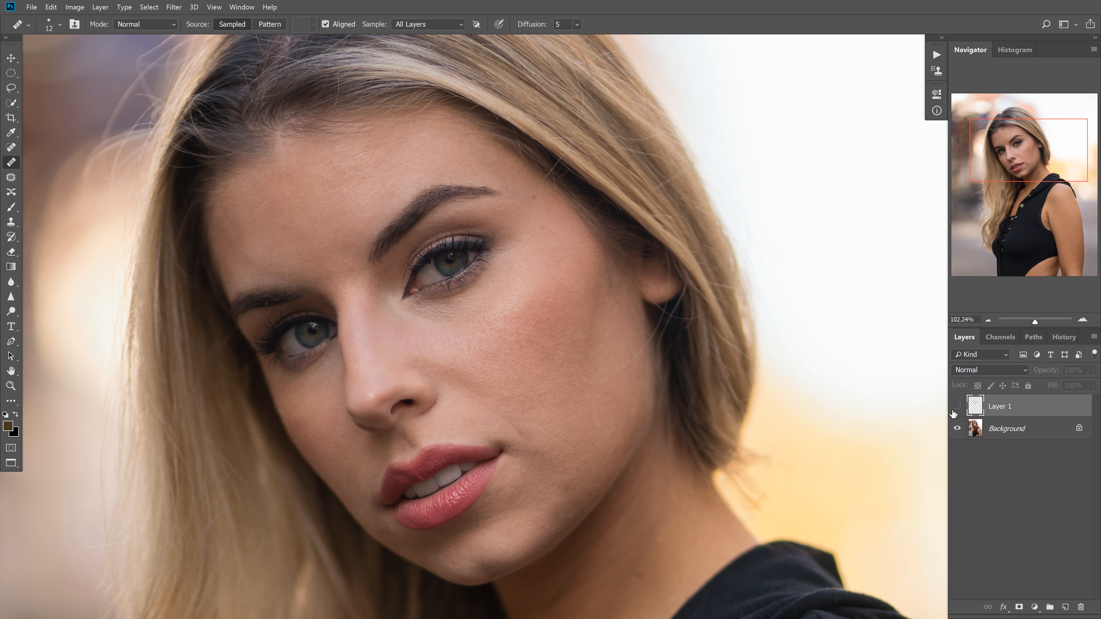
left_click(955, 413)
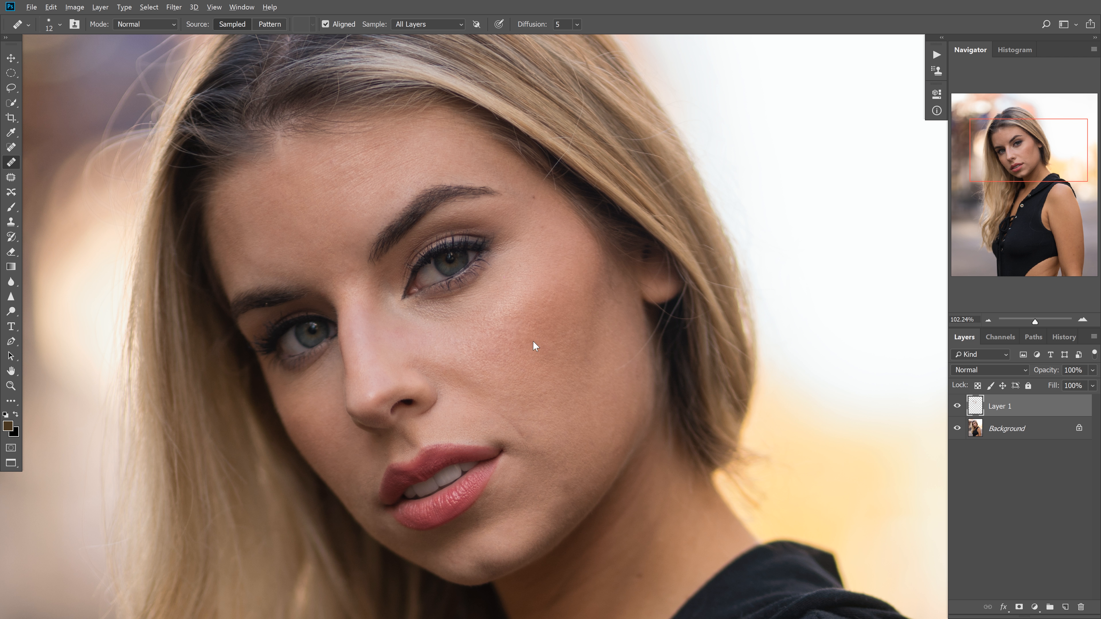
Even out the patchy tone on the lower cheek near the jawline with an enlarged healing brush
left_click_drag(533, 342, 532, 333)
key("bracketright")
key("bracketright")
key("bracketright")
left_click(586, 500, "alt")
left_click(573, 511)
Smooth the uneven tone on the chin with a brush of about 71 to 76 px
right_click(502, 535, "alt")
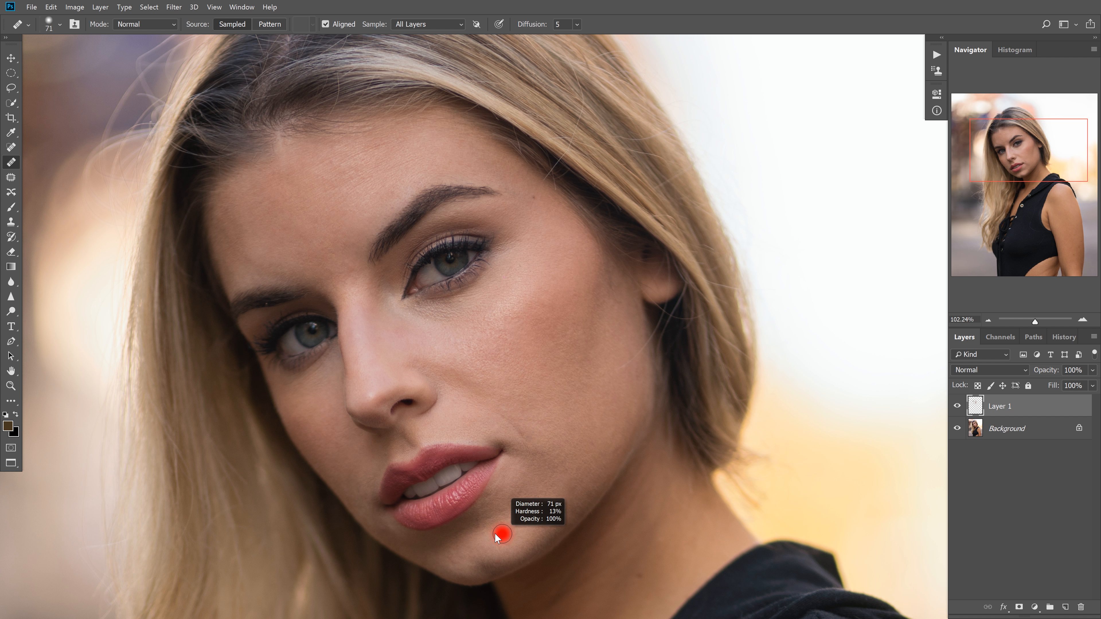
right_click(475, 554, "alt")
left_click(482, 547, "alt")
left_click(462, 547)
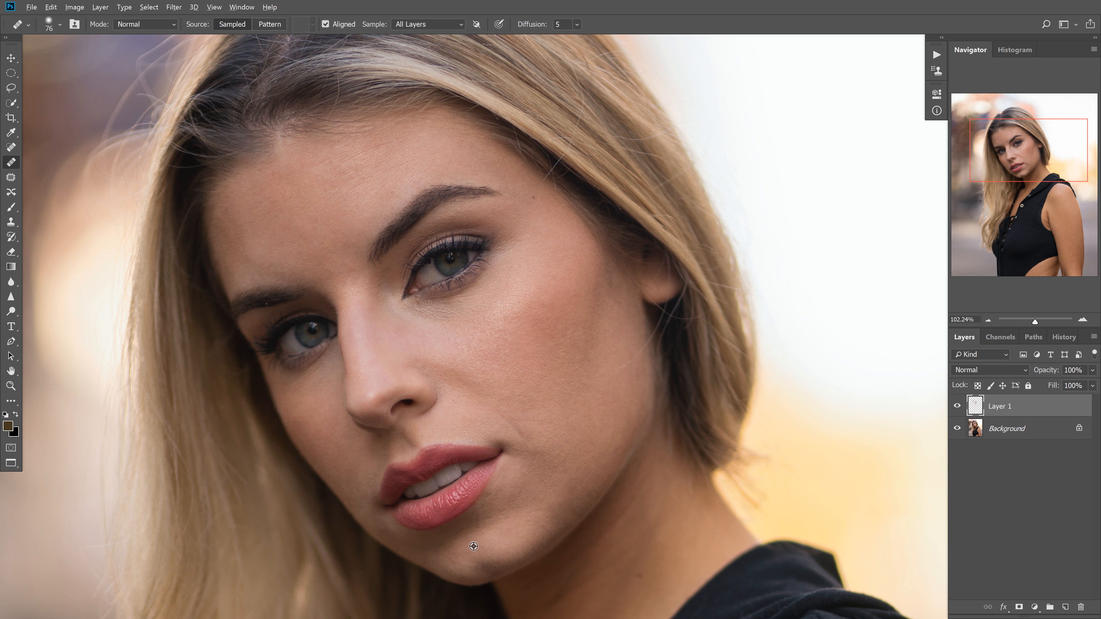
Undo the last chin stroke and even out the remaining patches on both cheeks and beside the mouth
right_click(469, 556, "alt")
key("ctrl+z")
left_click(558, 396, "alt")
left_click_drag(527, 408, 529, 422)
left_click_drag(358, 455, 365, 455, "alt")
left_click_drag(597, 391, 607, 393, "alt")
Heal the temple beside the eyebrow's outer end and the forehead along the hairline with a brush of about 85 to 99 px
left_click_drag(488, 266, 553, 324)
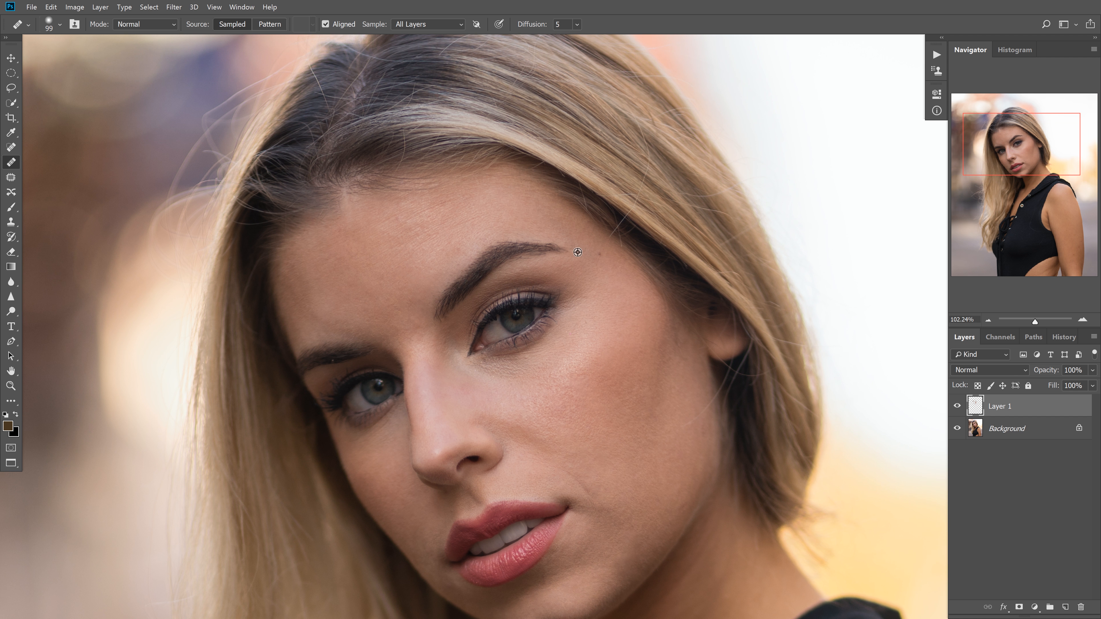
left_click_drag(579, 249, 573, 250, "alt")
left_click_drag(611, 234, 663, 209, "ctrl")
left_click_drag(570, 182, 627, 216)
left_click_drag(484, 240, 689, 198)
left_click_drag(641, 203, 533, 208)
left_click_drag(754, 460, 630, 320)
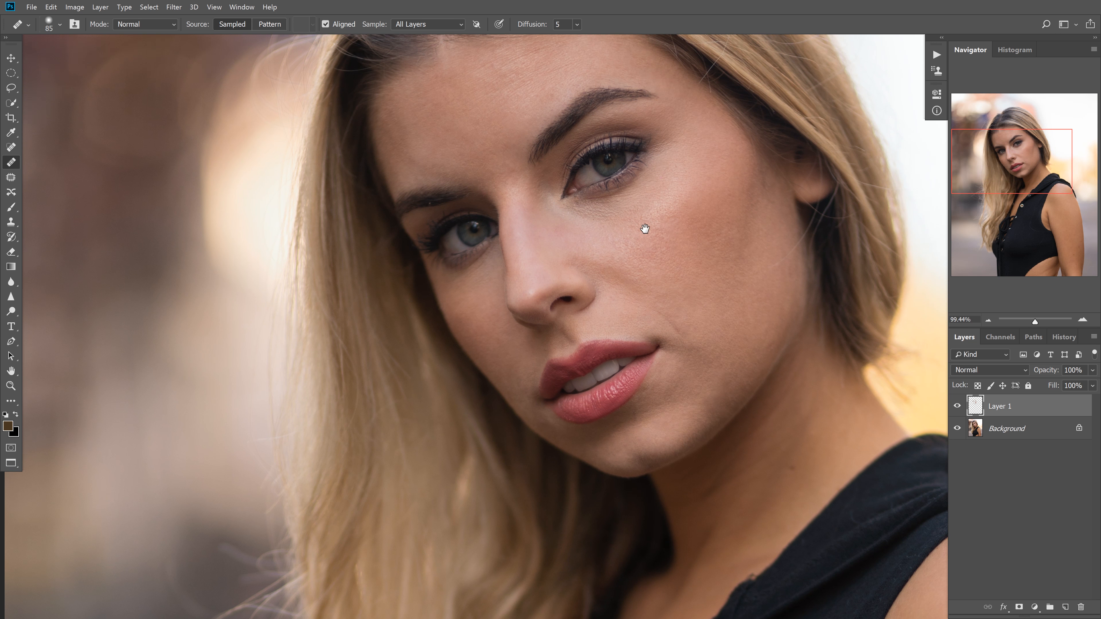
Smooth the remaining small uneven spots across the forehead with a brush of about 37 px
left_click_drag(645, 229, 577, 300)
mouse_move(472, 281)
left_mouse_down()
mouse_move(507, 268)
mouse_move(473, 256)
mouse_move(525, 261)
left_mouse_up()
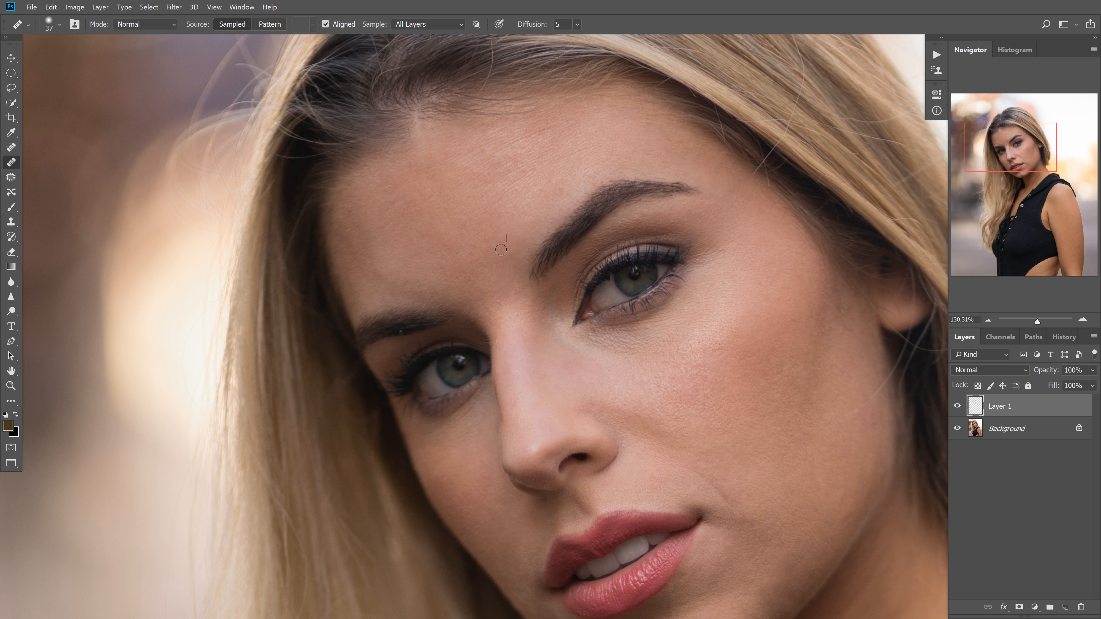
left_click_drag(477, 219, 462, 228)
left_click(493, 194, "alt")
mouse_move(485, 145)
left_mouse_down()
mouse_move(498, 156)
mouse_move(484, 135)
left_mouse_up()
left_click_drag(406, 223, 409, 217)
left_click(435, 274, "alt")
Even out the skin on the far cheek beside the nose and down to the jawline, using a 51 to 59 px brush
left_click_drag(519, 319, 492, 331)
left_click_drag(504, 421, 543, 415)
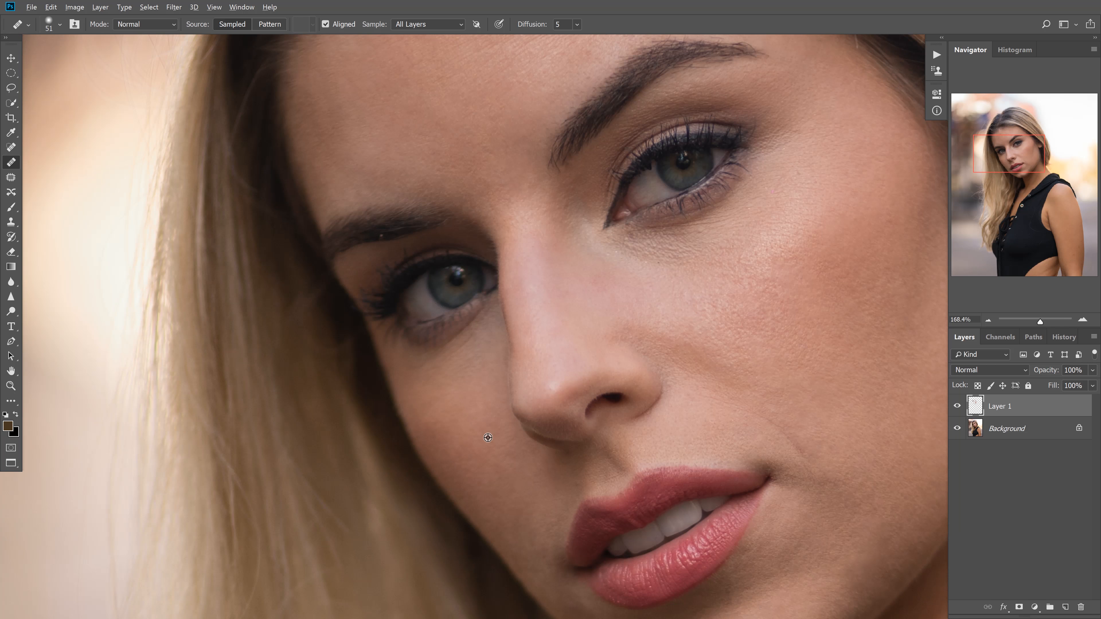
left_click_drag(471, 418, 487, 421)
mouse_move(542, 445)
left_mouse_down()
mouse_move(515, 456)
mouse_move(587, 301)
left_mouse_up()
left_click_drag(586, 301, 611, 312)
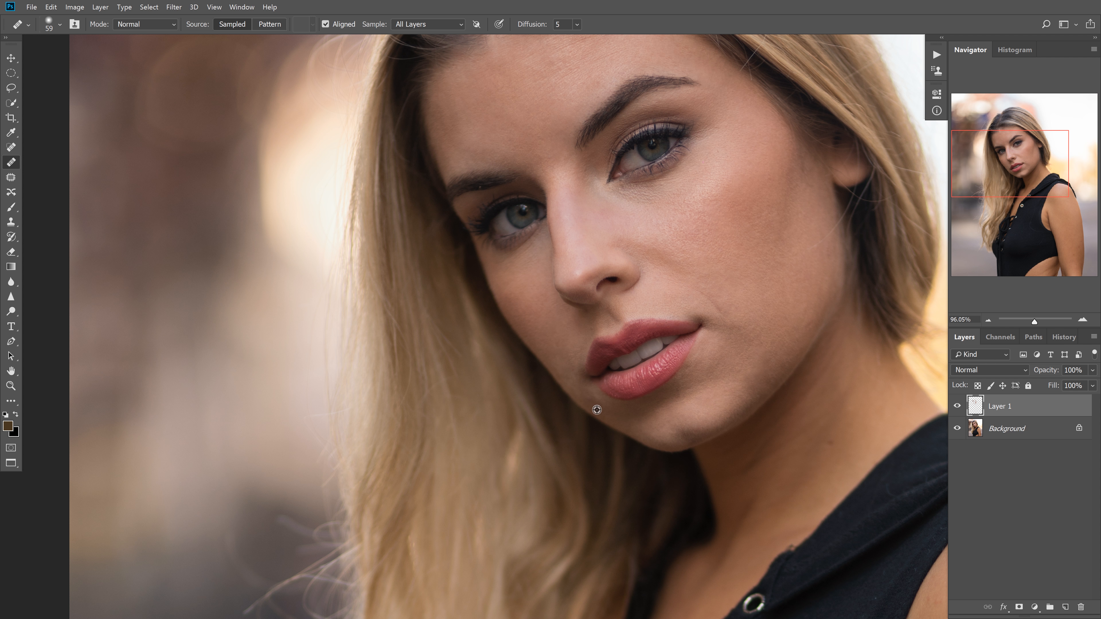
left_click_drag(637, 324, 532, 349)
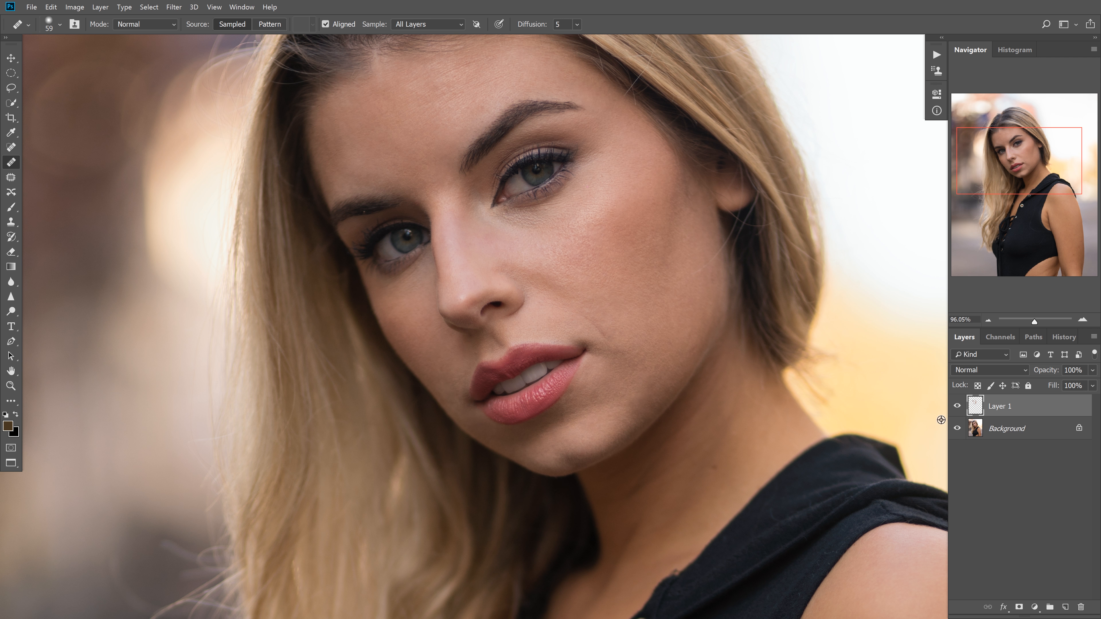
Compare the face before and after healing by toggling the visibility of Layer 1
left_click(958, 407)
left_click(958, 407)
left_click(958, 407)
left_click(958, 408)
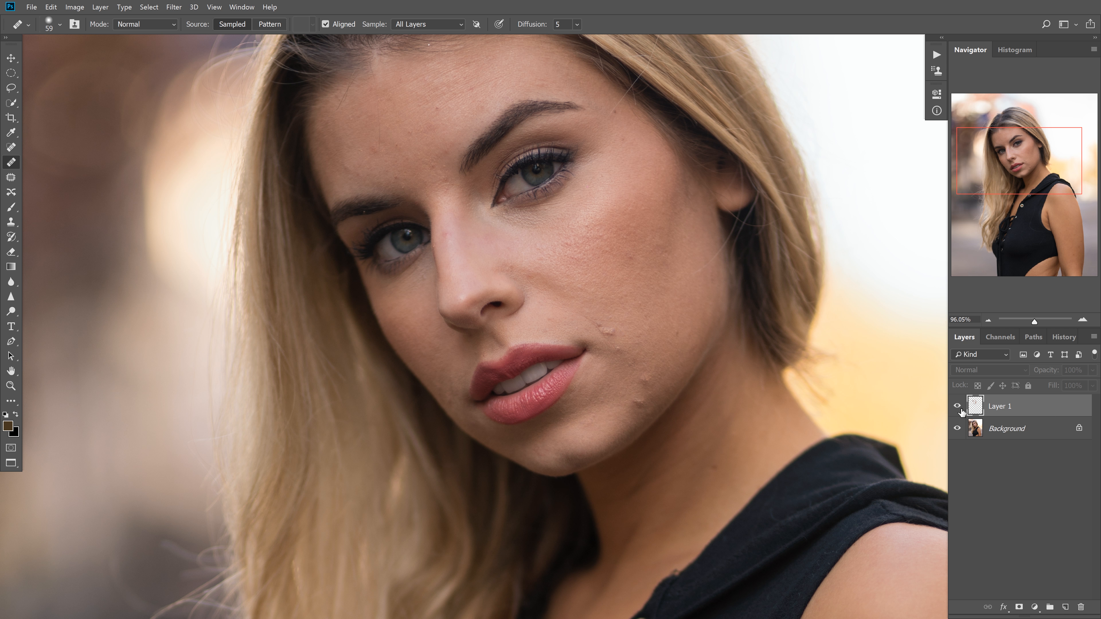
left_click(958, 408)
Isolate Layer 1 to inspect its healed patches at different zoom levels, and show the Background again
left_click(958, 407, "alt")
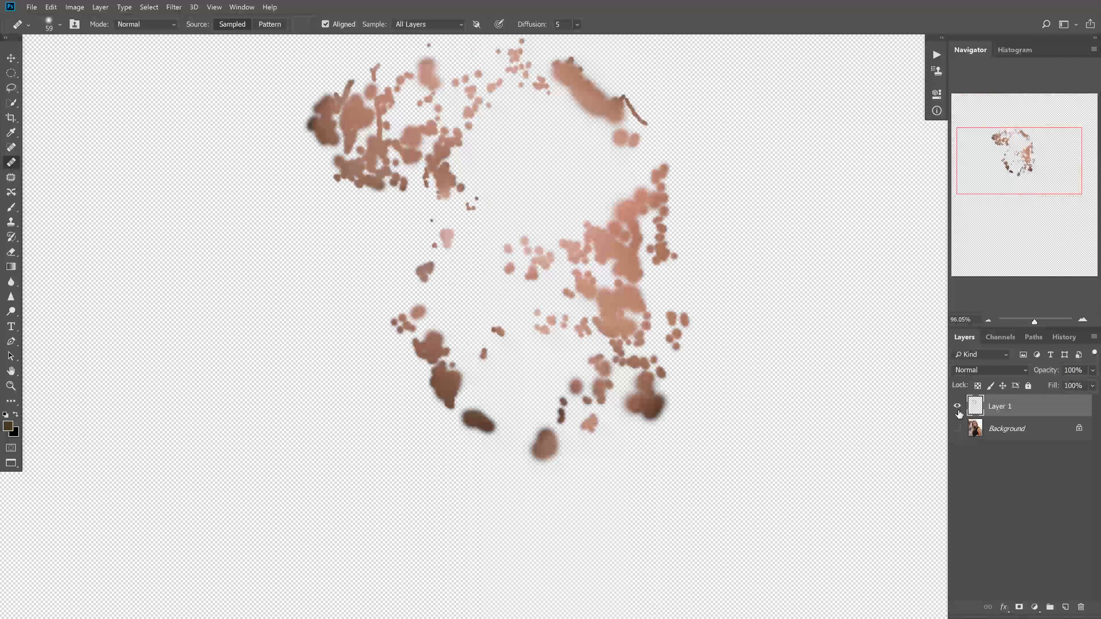
left_click_drag(1009, 146, 1011, 137)
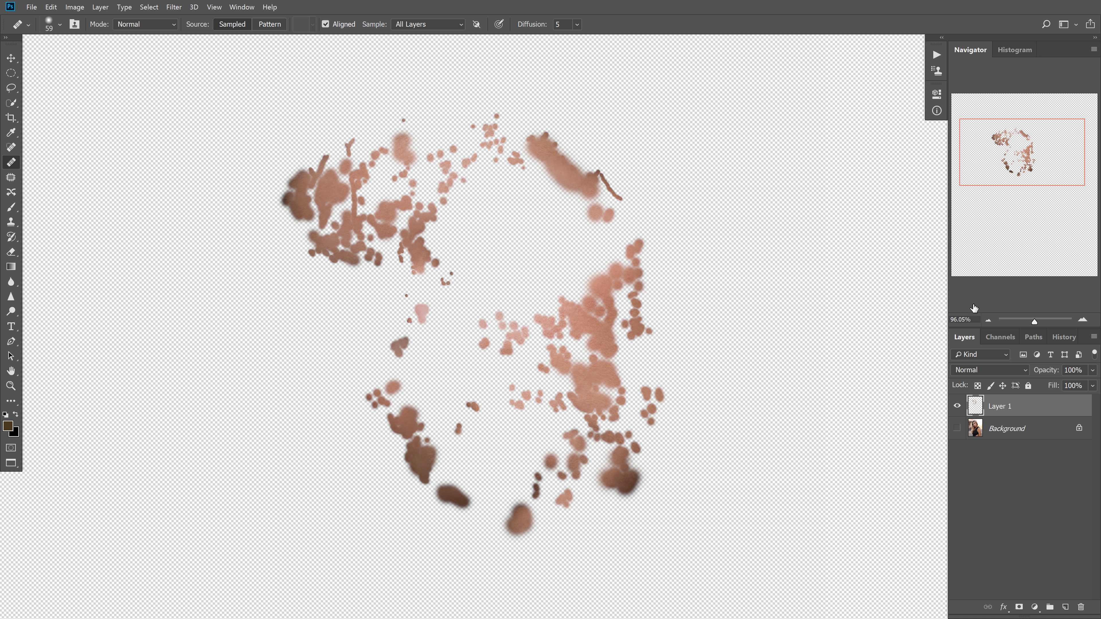
left_click(989, 320)
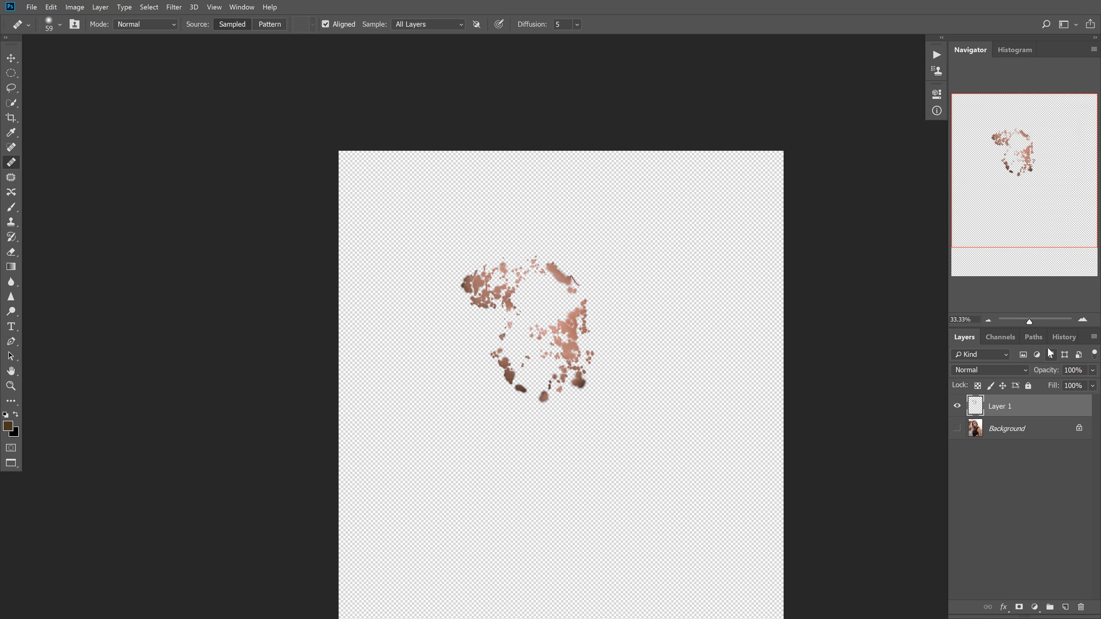
left_click(1081, 321)
left_click(1081, 321)
left_click(1081, 320)
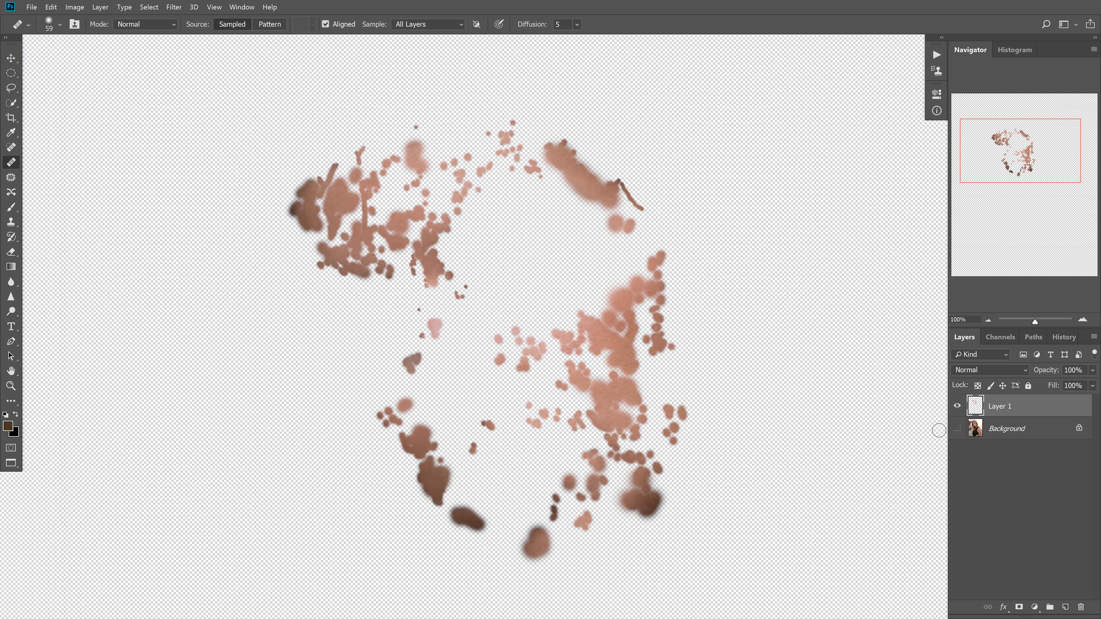
left_click(957, 430)
Hide and show Layer 1 repeatedly over the portrait at 100% zoom to judge the retouched skin
left_click(957, 406)
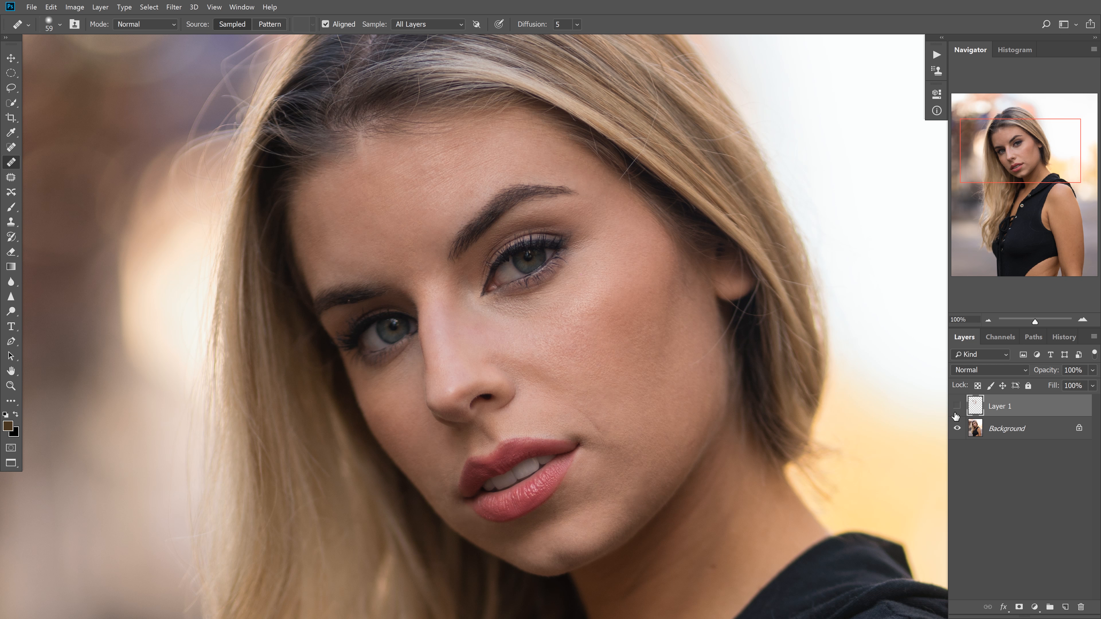
left_click(956, 408)
left_click(954, 409)
left_click(956, 407)
left_click(955, 407)
left_click(956, 407)
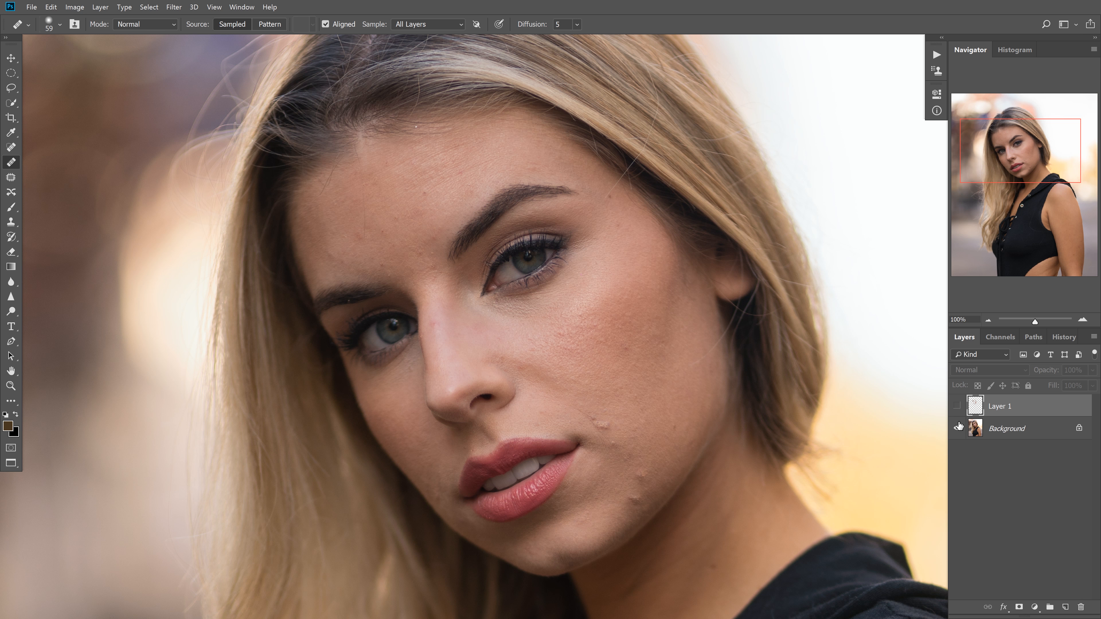
left_click(958, 408)
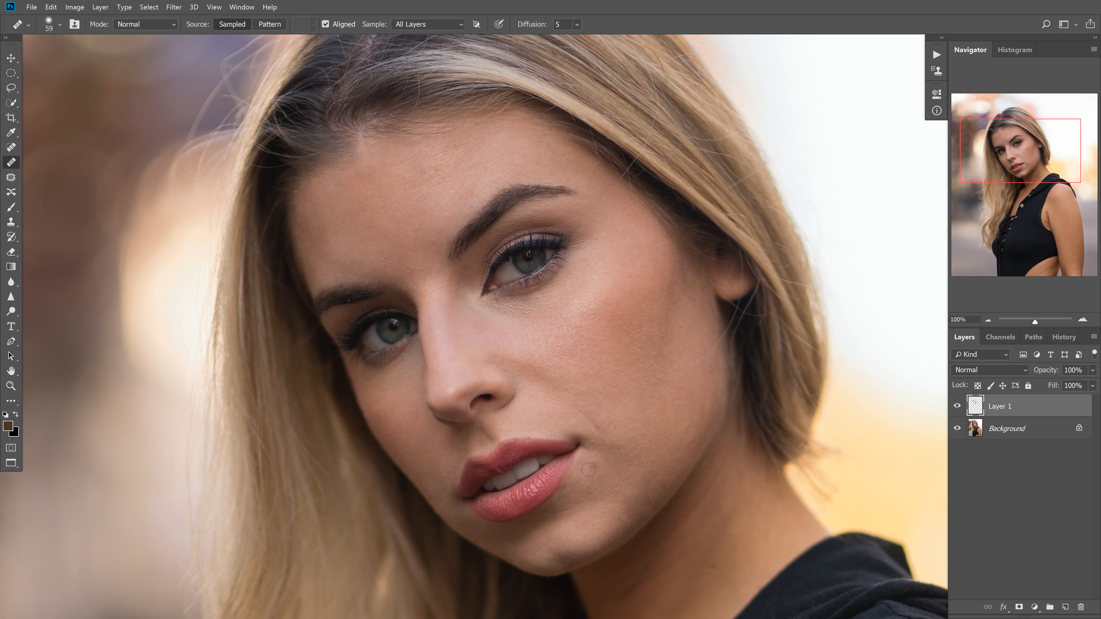
Create a new empty layer above Layer 1 and heal the smile line above the near mouth corner with a small brush
left_click(1035, 527)
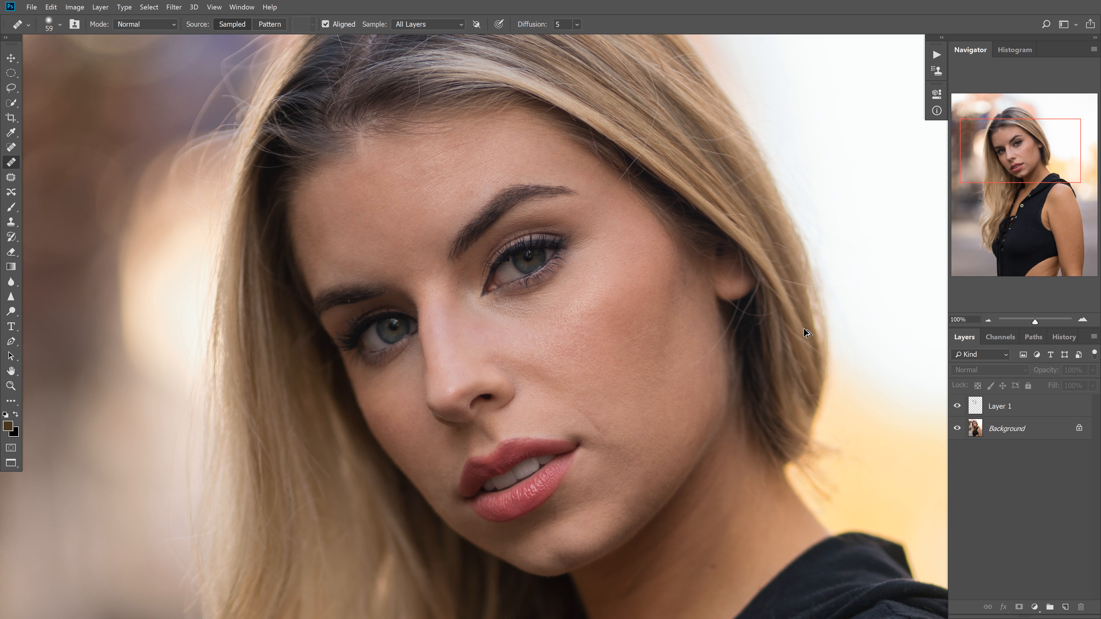
key("ctrl+shift+alt+n")
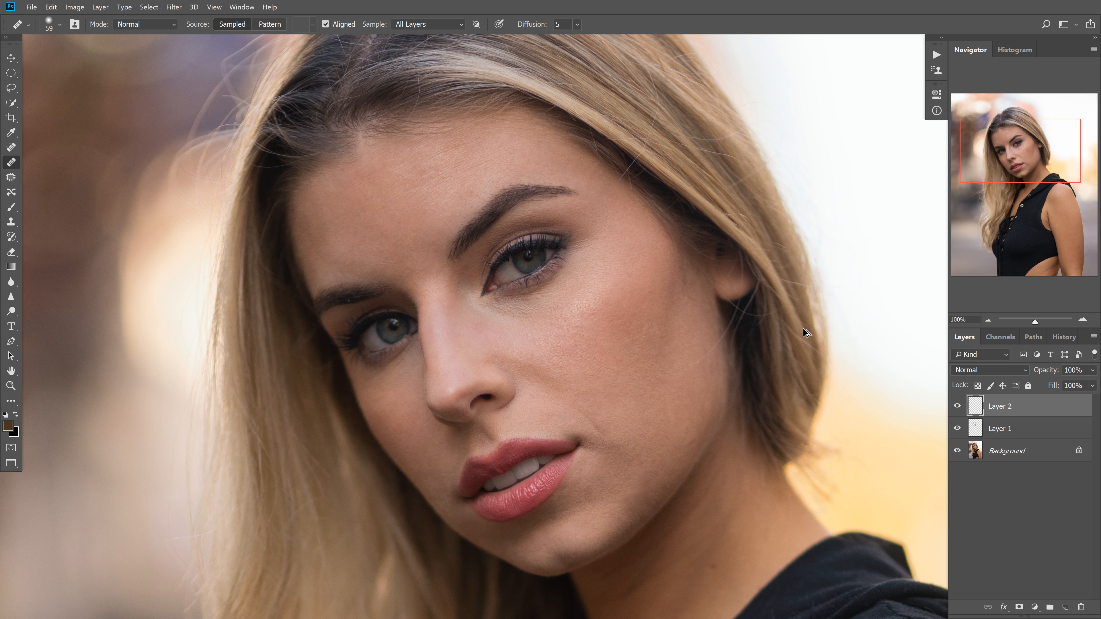
left_click_drag(573, 376, 622, 367)
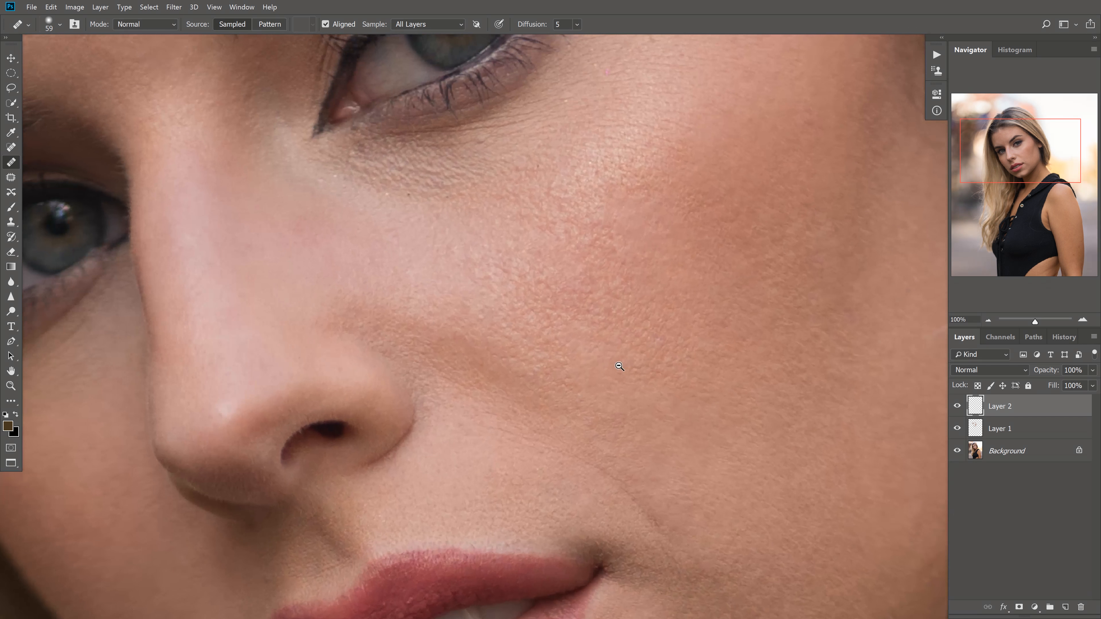
mouse_move(655, 460)
left_mouse_down()
mouse_move(610, 413)
mouse_move(621, 416)
left_mouse_up()
left_click_drag(634, 454, 601, 402)
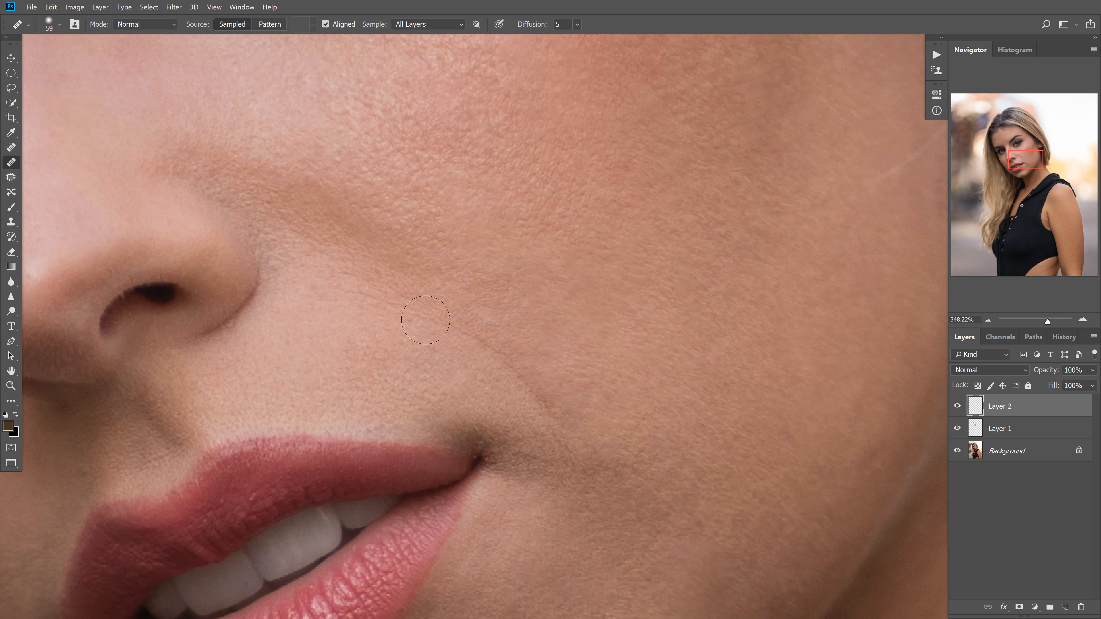
left_click_drag(439, 281, 369, 279)
left_click_drag(530, 388, 553, 412)
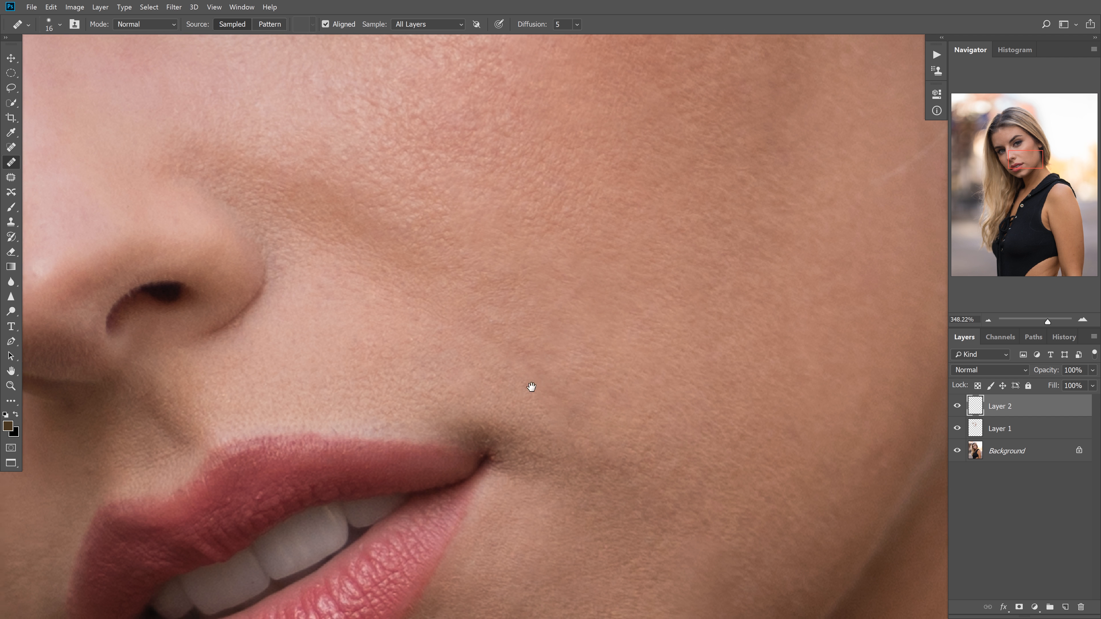
Heal the crease beside the far mouth corner with a 25 px brush
left_click_drag(529, 386, 634, 189)
right_click(134, 467, "alt")
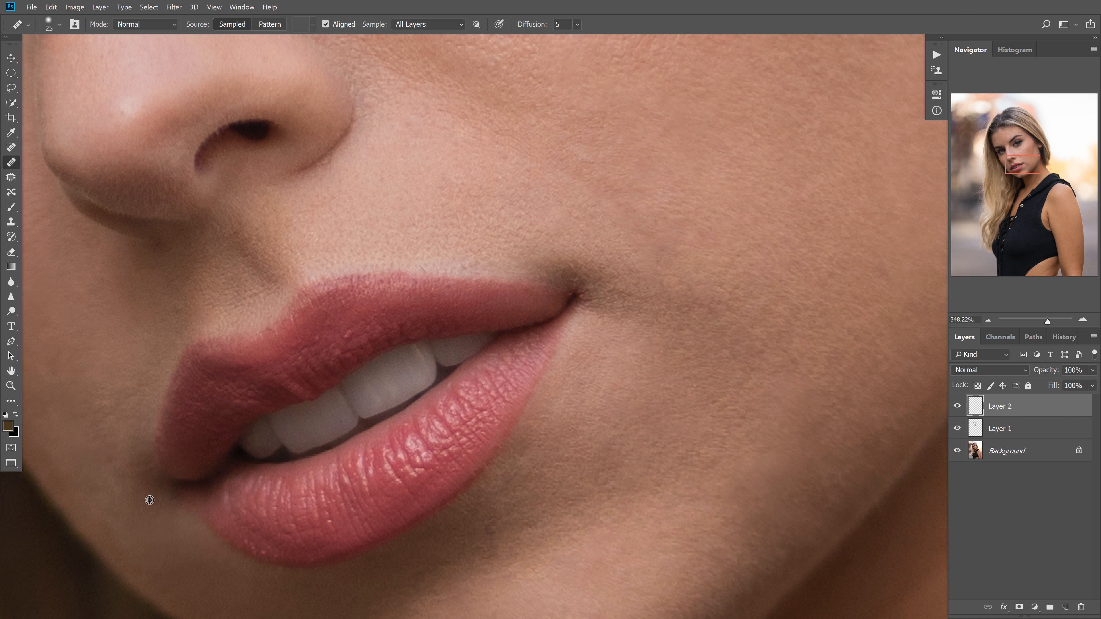
left_click(156, 501, "alt")
left_click(127, 451, "alt")
left_click_drag(118, 471, 116, 473)
scroll(782, 275, "down", 1)
scroll(812, 278, "up", 2)
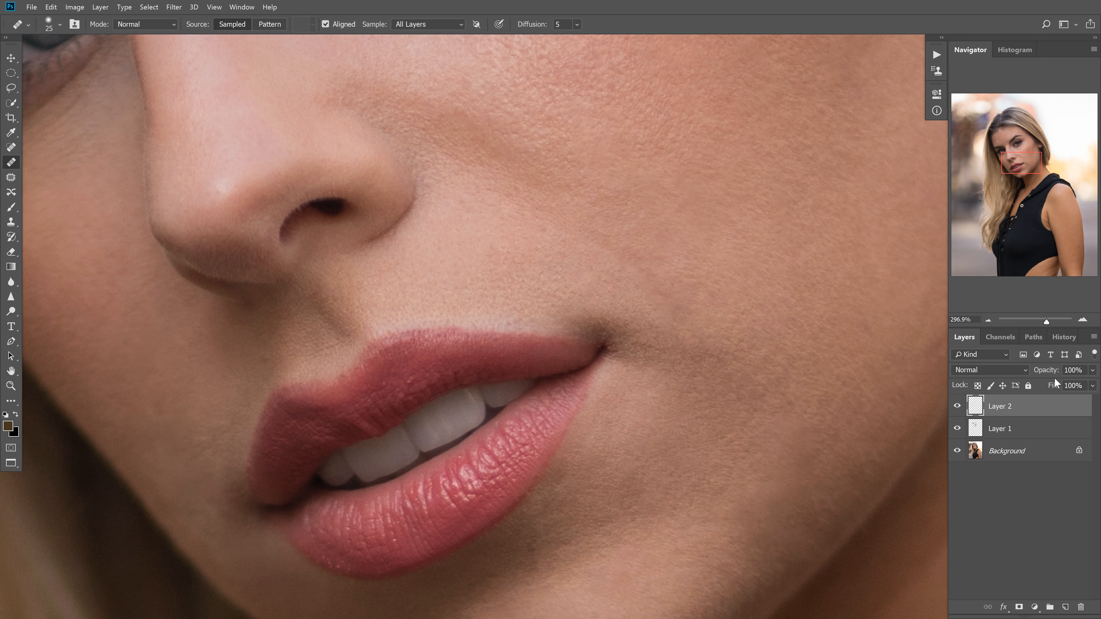
Try a lower opacity for Layer 2, comparing the mouth area with the layer shown and hidden
left_click_drag(1054, 373, 1004, 385)
left_click(958, 407)
left_click(959, 408)
left_click(960, 408)
left_click(962, 412)
left_click(962, 411)
left_click(963, 412)
left_click(964, 412)
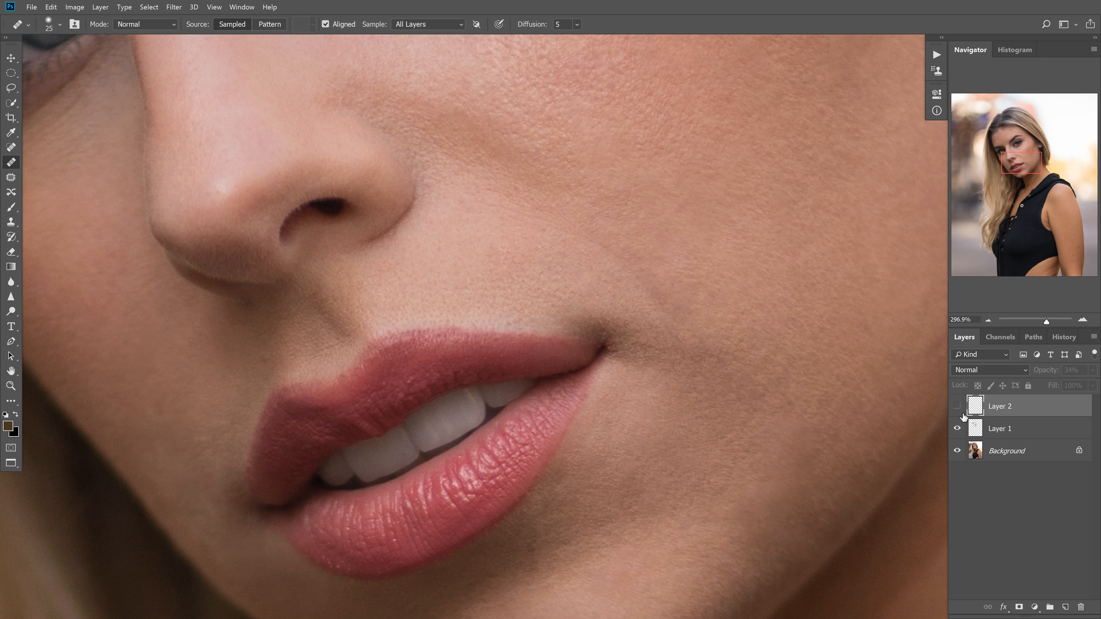
left_click(966, 412)
Set Layer 2's opacity to 20% and check the softened smile line by toggling the layer's visibility
left_click_drag(1048, 373, 1037, 380)
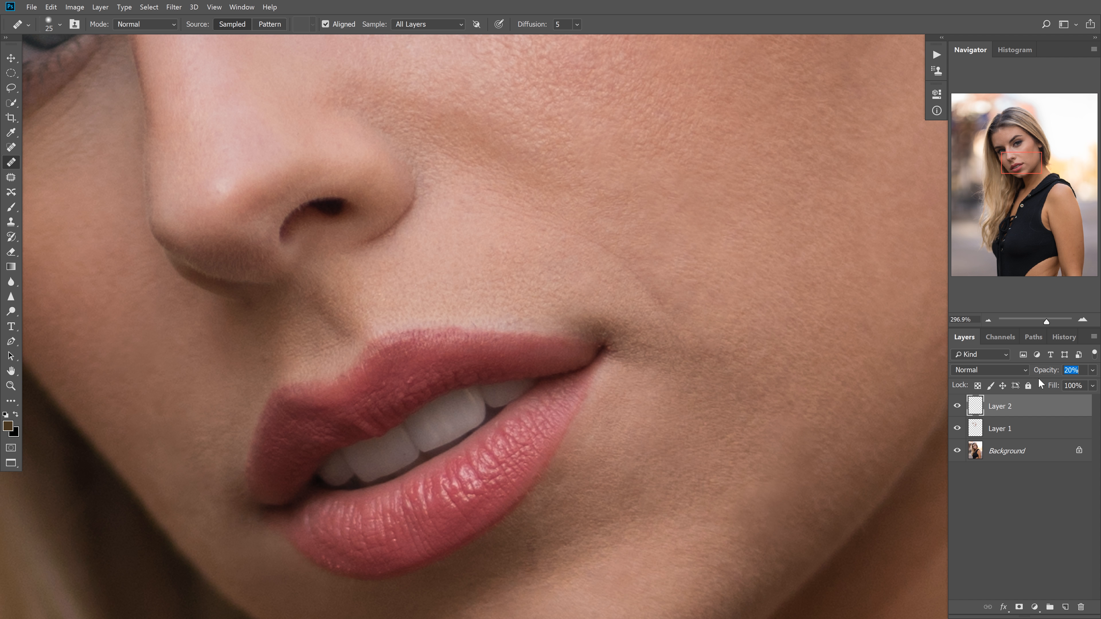
left_click(959, 409)
left_click(959, 409)
left_click(958, 409)
left_click(959, 410)
left_click(959, 410)
left_click(959, 411)
Examine the whole portrait and the face up close for areas that still need retouching
left_click_drag(735, 280, 670, 280)
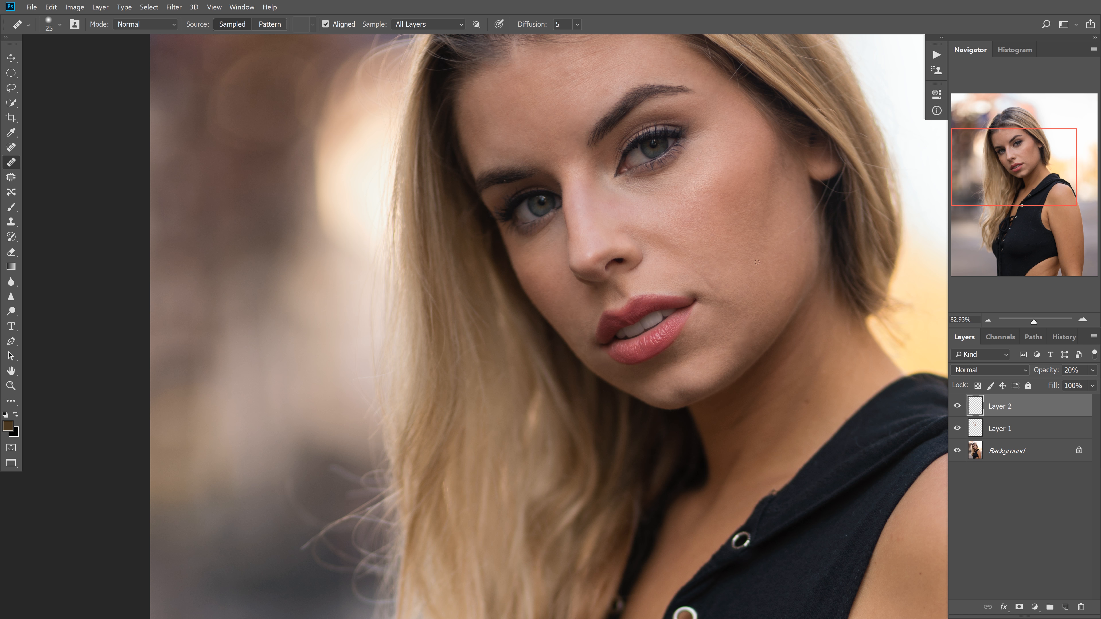
scroll(737, 244, "down", 5)
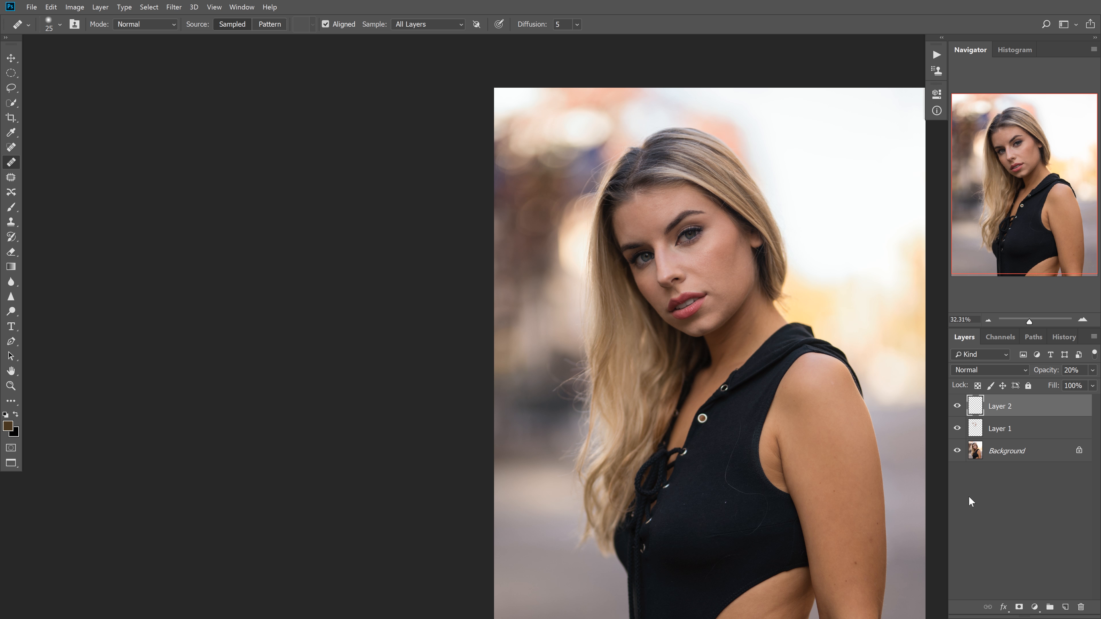
left_click(970, 500)
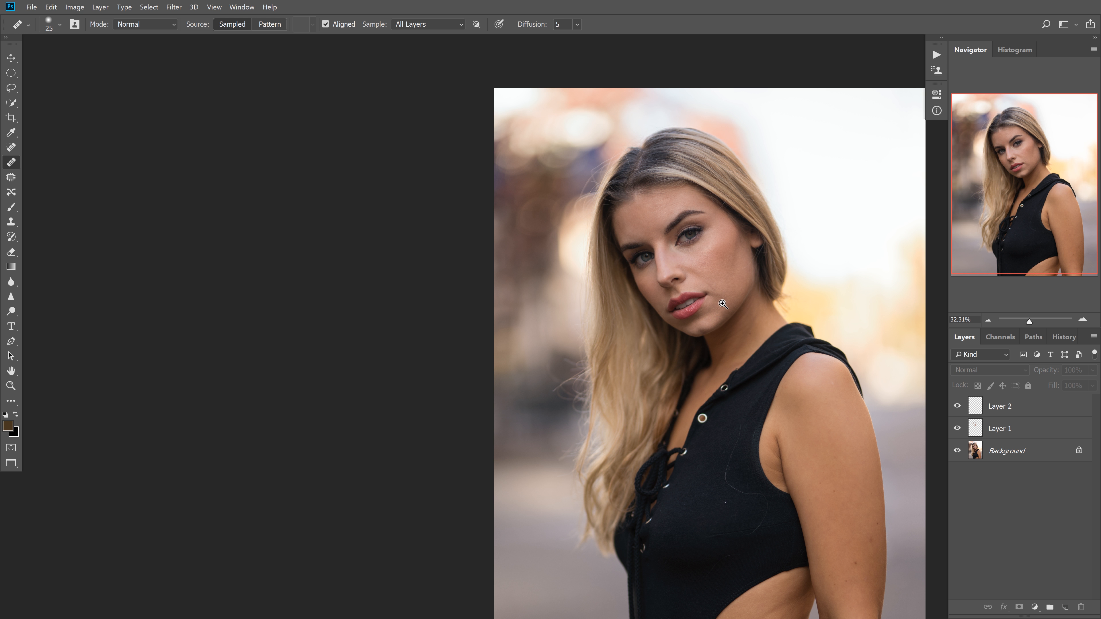
scroll(754, 306, "up", 5)
scroll(754, 306, "up", 2)
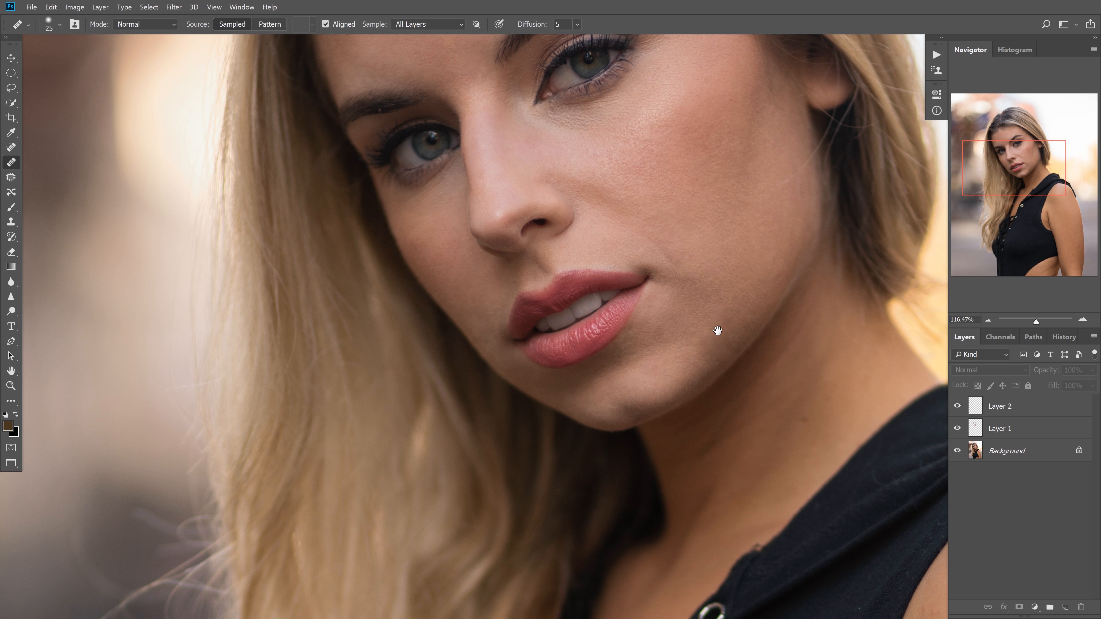
scroll(761, 362, "down", 6)
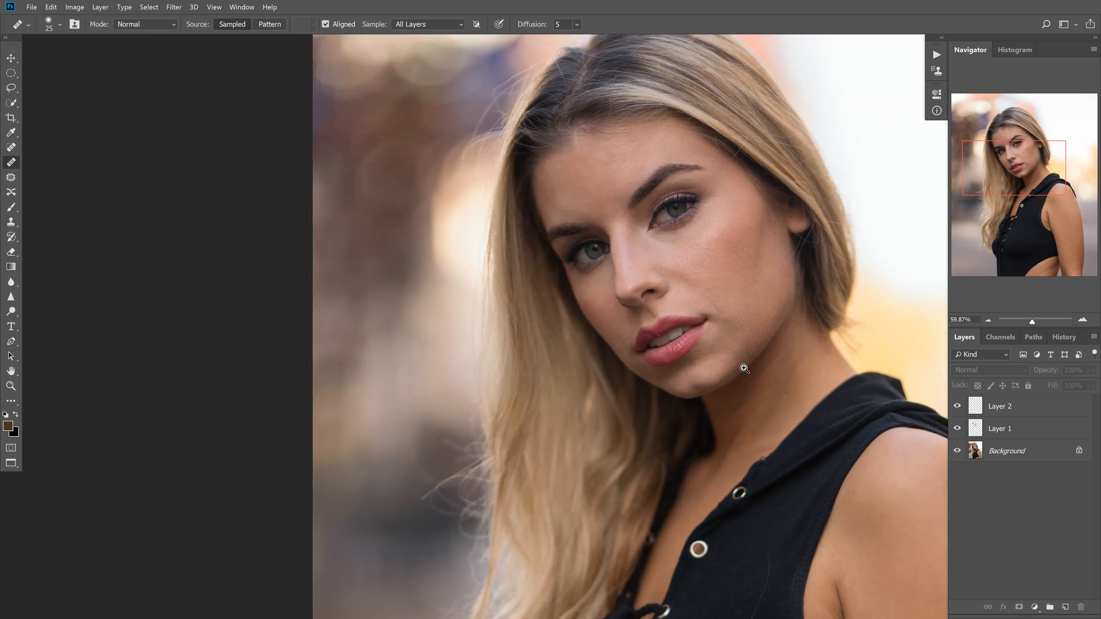
scroll(742, 369, "up", 6)
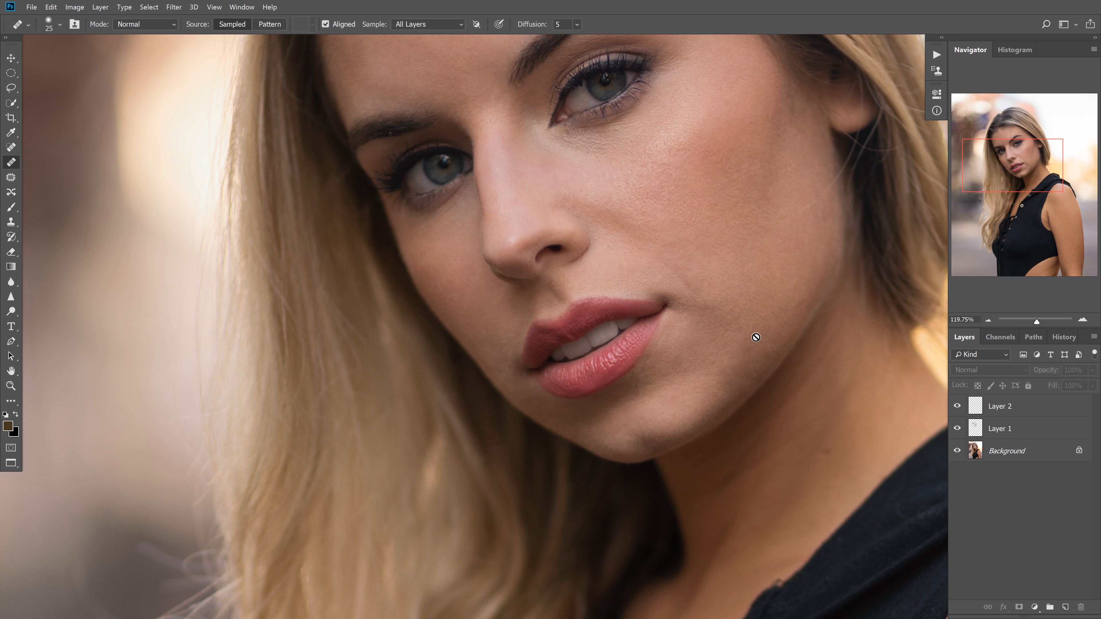
scroll(809, 287, "down", 6)
left_click_drag(804, 364, 736, 309)
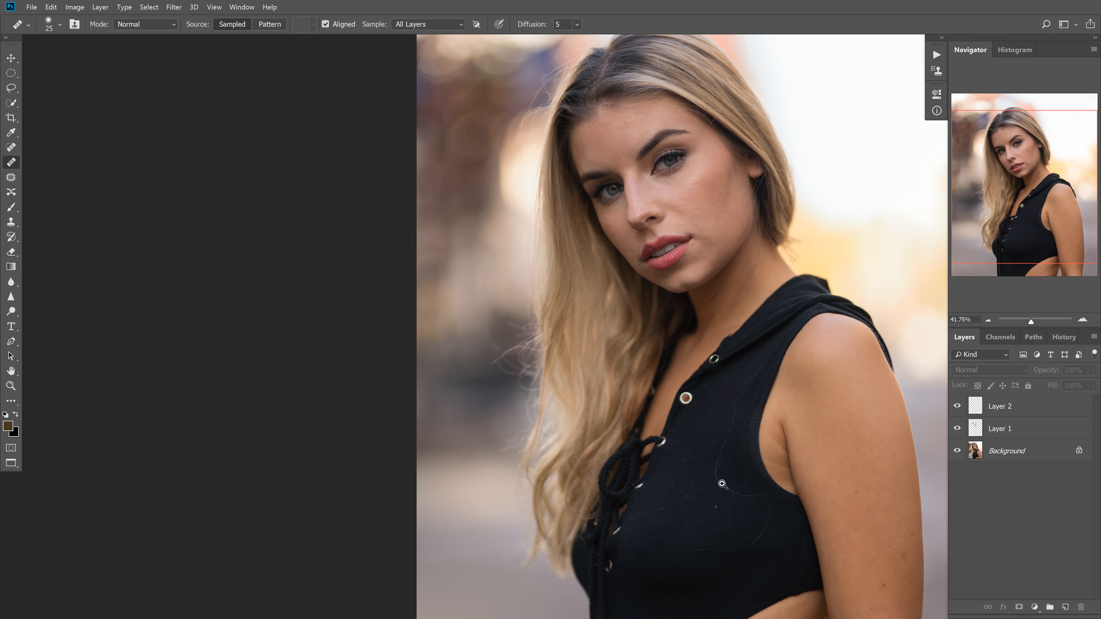
Add a new empty layer and heal the middle stretch of the long stray hair on the black top with a 26 px brush
scroll(722, 483, "up", 5)
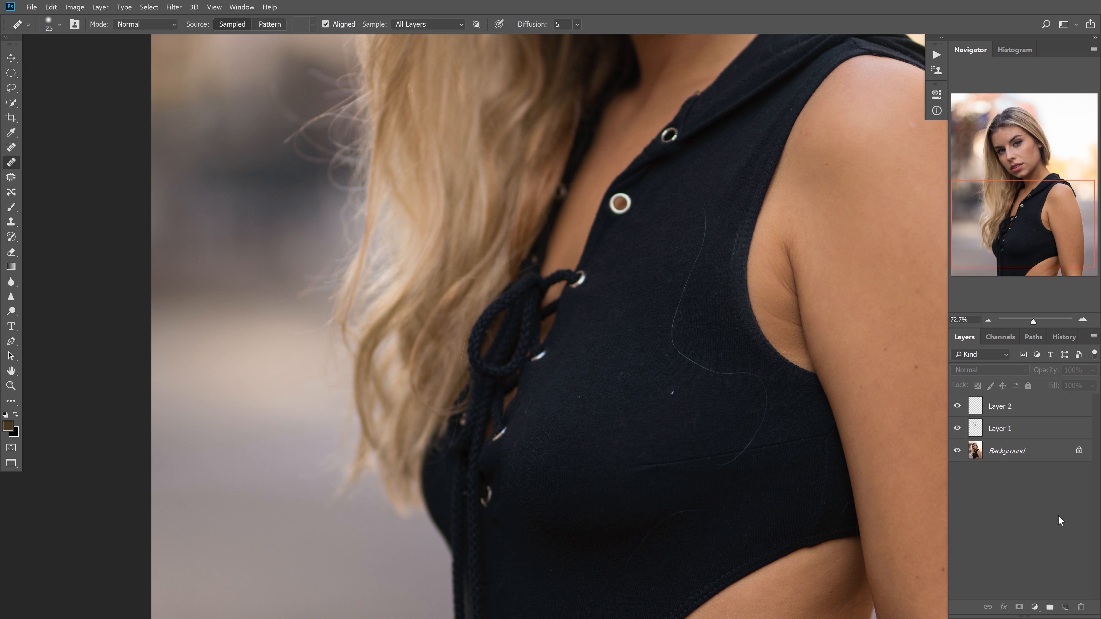
key("ctrl+shift+alt+n")
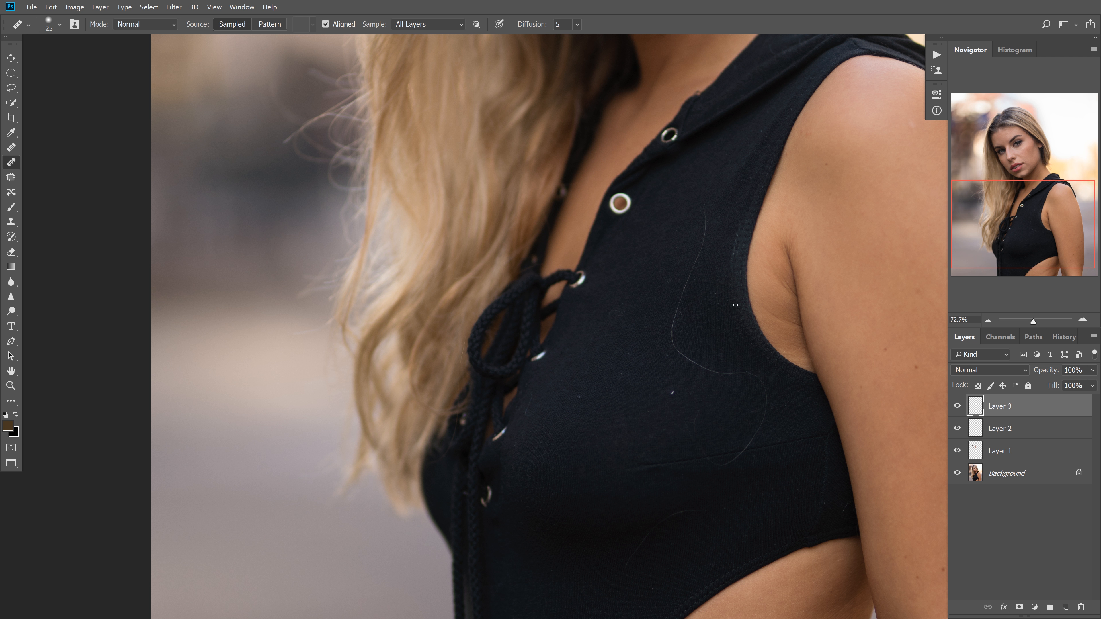
scroll(715, 316, "up", 4)
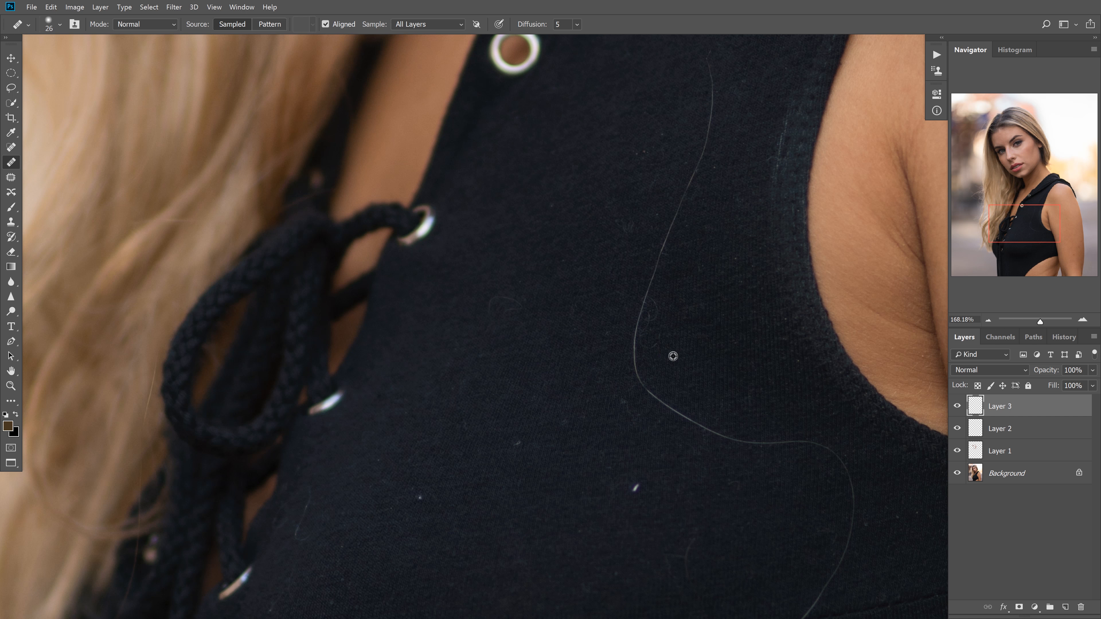
scroll(658, 314, "up", 3)
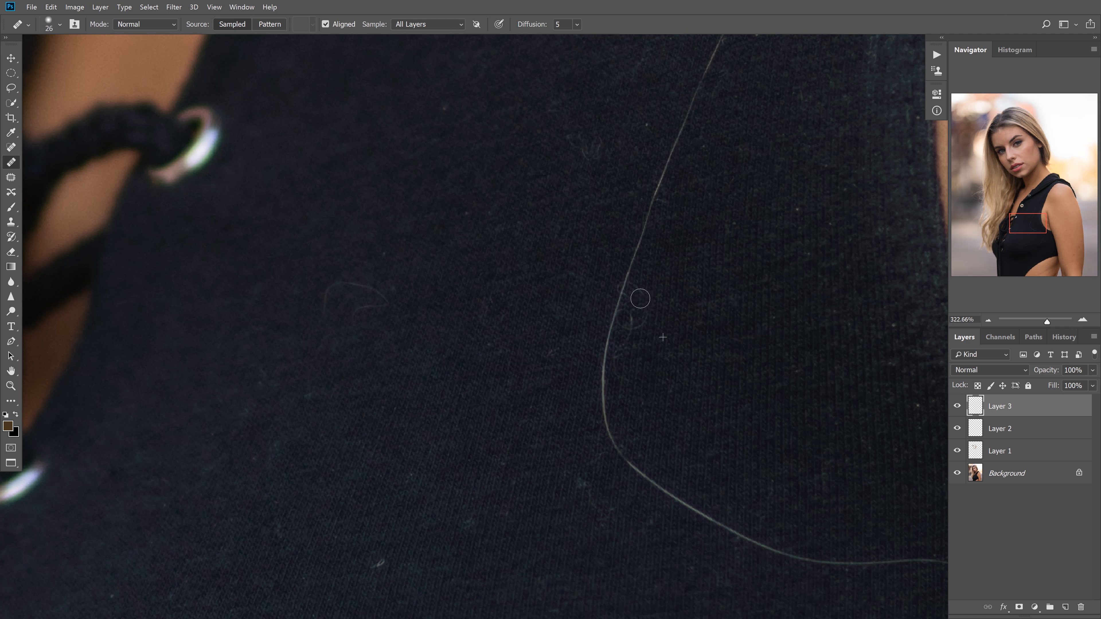
left_click(628, 362, "alt")
left_click_drag(608, 407, 618, 461)
mouse_move(607, 401)
left_mouse_down()
mouse_move(624, 286)
mouse_move(634, 400)
mouse_move(602, 359)
mouse_move(659, 216)
mouse_move(647, 255)
left_mouse_up()
left_click_drag(661, 216, 651, 361)
Heal the remaining upper end of the long stray hair and the speck beside it
left_click(649, 325, "alt")
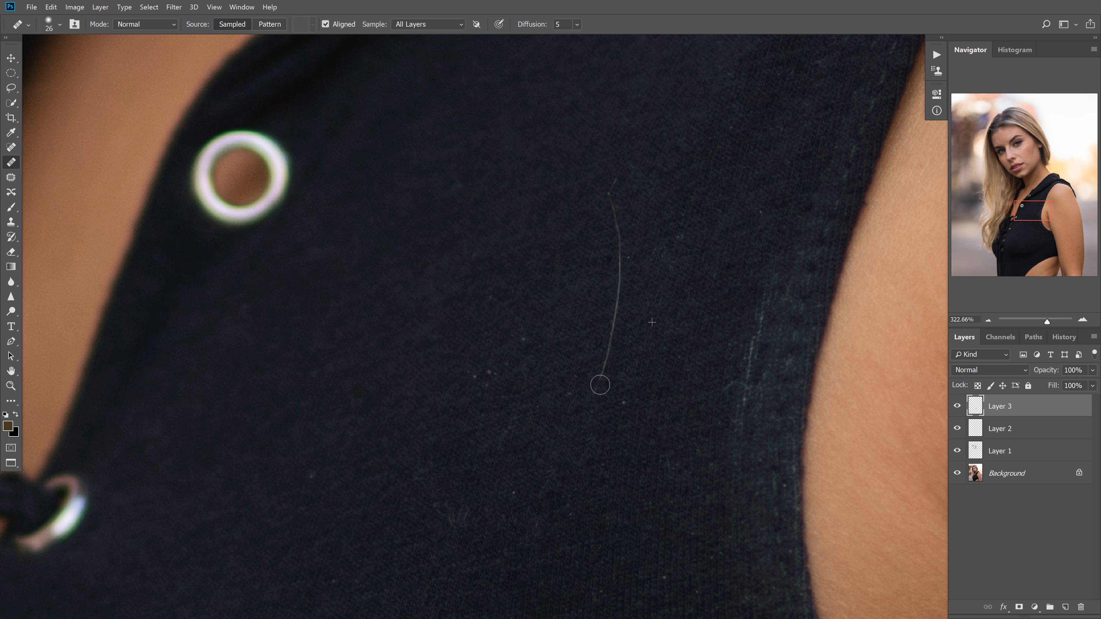
mouse_move(600, 385)
left_mouse_down()
mouse_move(622, 329)
mouse_move(620, 281)
mouse_move(640, 236)
mouse_move(622, 276)
mouse_move(619, 236)
mouse_move(652, 195)
mouse_move(611, 177)
left_mouse_up()
left_click(652, 195, "alt")
left_click(630, 416, "alt")
left_click_drag(623, 401, 622, 411)
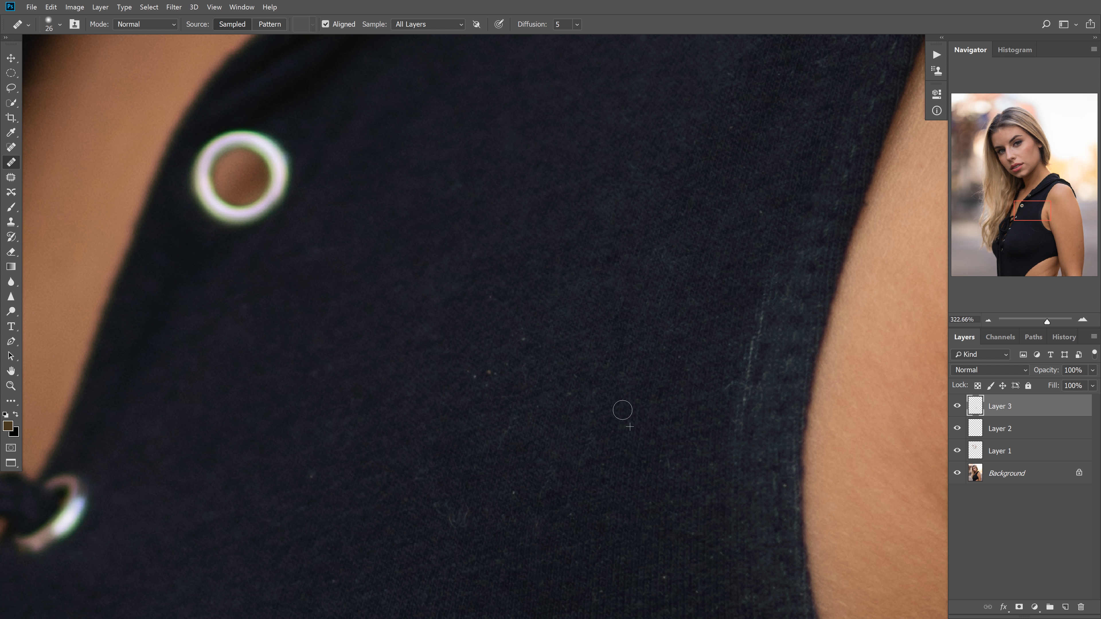
Heal the scattered lint specks on the upper chest between the eyelets and the armhole
left_click(543, 374, "alt")
left_click_drag(523, 374, 525, 381)
left_click(551, 346, "alt")
left_click(524, 336)
left_click(534, 313, "alt")
left_click_drag(525, 337, 492, 291)
left_click(512, 373, "alt")
mouse_move(485, 368)
left_mouse_down()
mouse_move(508, 380)
mouse_move(501, 361)
mouse_move(491, 398)
mouse_move(470, 372)
left_mouse_up()
left_click(503, 362)
left_click(491, 399, "alt")
left_click_drag(560, 404, 593, 266)
left_click(566, 331, "alt")
left_click_drag(546, 349, 537, 353)
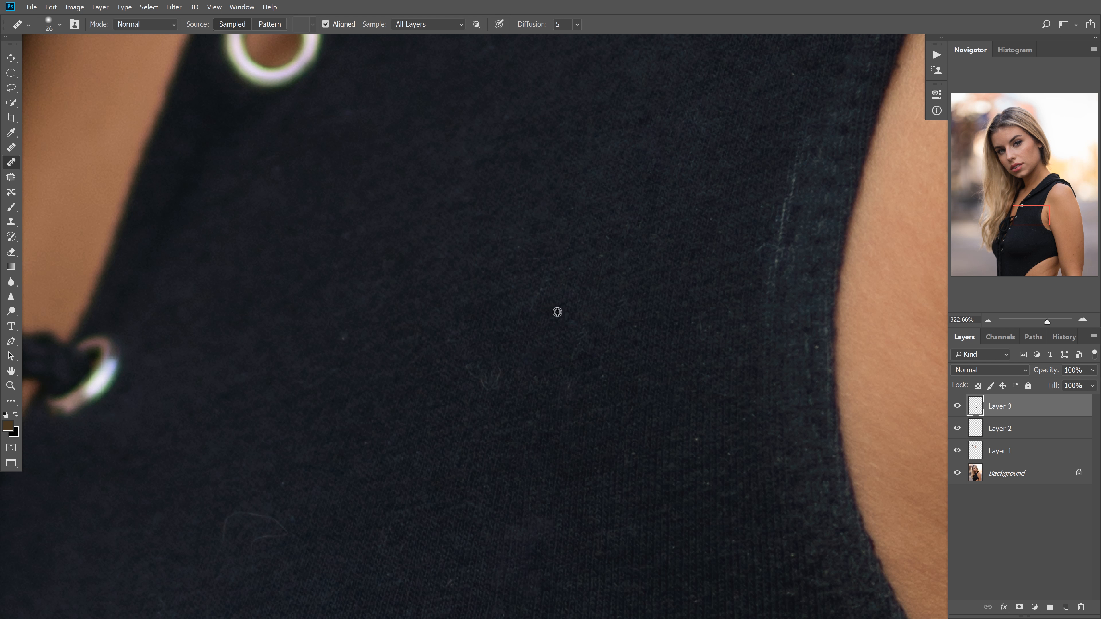
Heal the faint tangled fibres in the middle of the chest fabric
left_click(558, 312, "alt")
left_click_drag(543, 285, 530, 310)
left_click(518, 413, "alt")
left_click(497, 404, "alt")
left_click_drag(504, 380, 466, 361)
Clean up the faint specks and fibres on the fabric toward the armhole edge
left_click(523, 394, "alt")
left_click_drag(562, 381, 564, 389)
left_click(596, 375, "alt")
mouse_move(573, 352)
left_mouse_down()
mouse_move(570, 365)
mouse_move(604, 387)
left_mouse_up()
left_click(598, 382, "alt")
left_click(617, 355, "alt")
left_click_drag(573, 352, 580, 363)
left_click(618, 277, "alt")
left_click_drag(607, 248, 610, 265)
left_click(634, 263, "alt")
left_click_drag(603, 238, 606, 246)
scroll(641, 302, "down", 3)
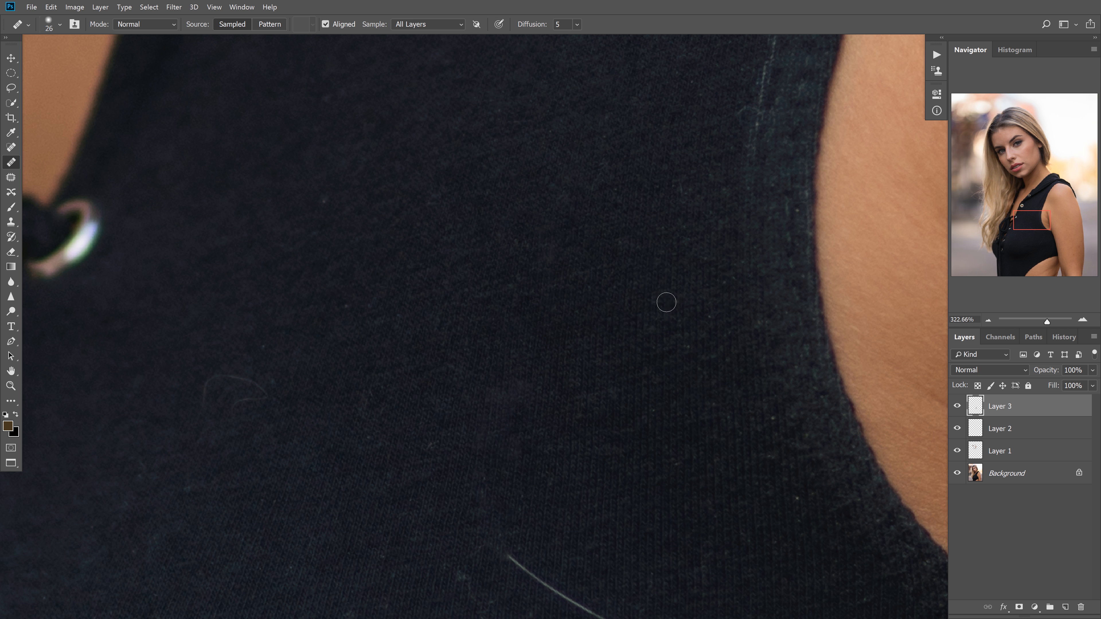
Heal the diagonal stretch of the long hair running toward the underside of the armhole
left_click(724, 330, "alt")
mouse_move(664, 558)
left_mouse_down()
mouse_move(725, 324)
mouse_move(597, 258)
mouse_move(392, 235)
mouse_move(399, 263)
left_mouse_up()
left_click(317, 291, "alt")
mouse_move(294, 296)
left_mouse_down()
mouse_move(330, 302)
mouse_move(321, 316)
mouse_move(348, 306)
mouse_move(403, 352)
mouse_move(394, 345)
mouse_move(405, 325)
mouse_move(363, 351)
mouse_move(408, 324)
mouse_move(456, 343)
mouse_move(424, 374)
mouse_move(473, 397)
left_mouse_up()
left_click(330, 303, "alt")
left_click(406, 325, "alt")
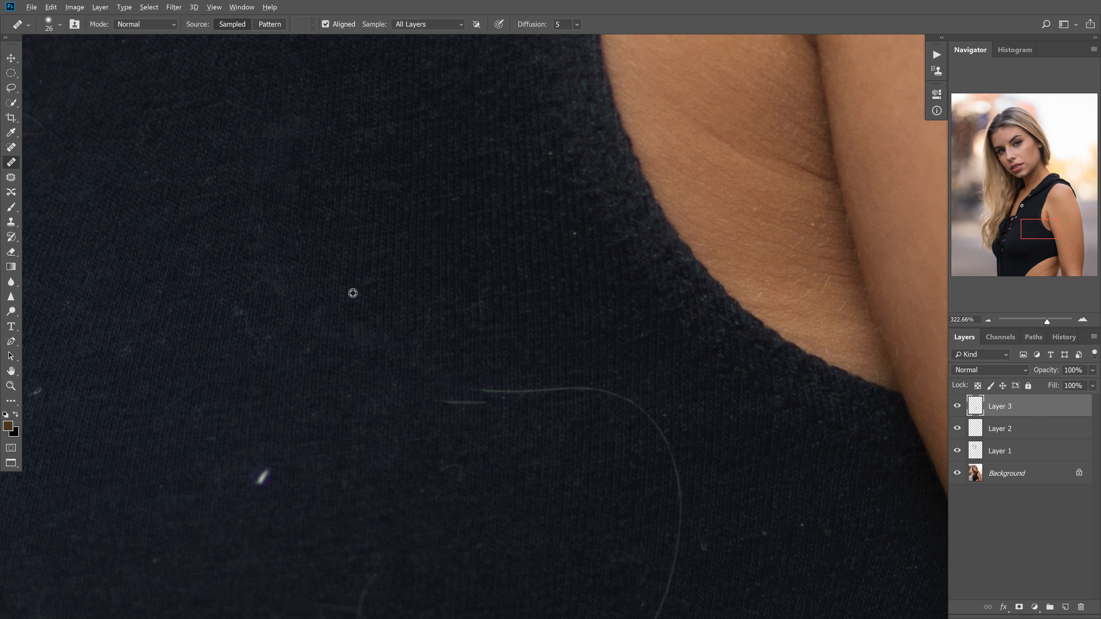
Heal the small specks and leftover traces around the removed diagonal hair
left_click_drag(369, 280, 388, 282)
left_click(372, 272, "alt")
left_click(289, 301)
left_click(322, 294, "alt")
left_click_drag(275, 293, 279, 284)
left_click(377, 305, "alt")
left_click_drag(336, 331, 346, 335)
Heal the long hair around its bend below the armhole and down toward the seam, reducing the brush to 21 px
mouse_move(524, 391)
left_mouse_down()
mouse_move(436, 402)
mouse_move(474, 389)
mouse_move(474, 406)
mouse_move(478, 383)
mouse_move(622, 394)
left_mouse_up()
mouse_move(681, 410)
left_mouse_down()
mouse_move(604, 315)
mouse_move(521, 255)
mouse_move(518, 344)
left_mouse_up()
mouse_move(519, 344)
left_mouse_down()
mouse_move(516, 183)
mouse_move(513, 239)
left_mouse_up()
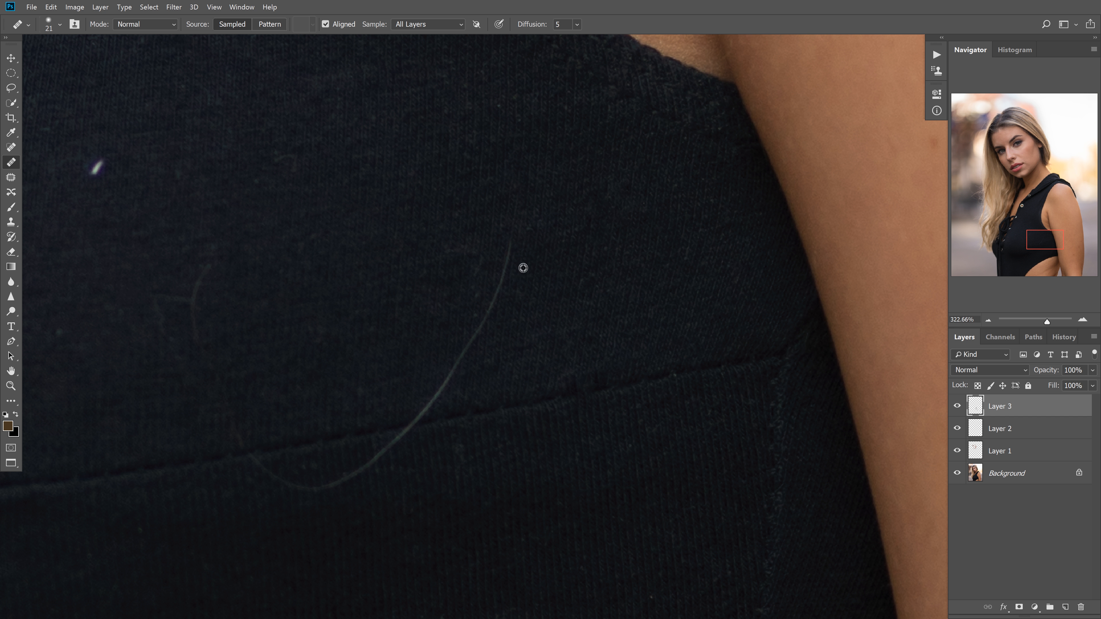
mouse_move(505, 259)
left_mouse_down()
mouse_move(499, 304)
mouse_move(509, 322)
mouse_move(497, 298)
mouse_move(466, 343)
mouse_move(518, 330)
mouse_move(459, 347)
mouse_move(423, 397)
left_mouse_up()
left_click_drag(460, 333, 582, 237)
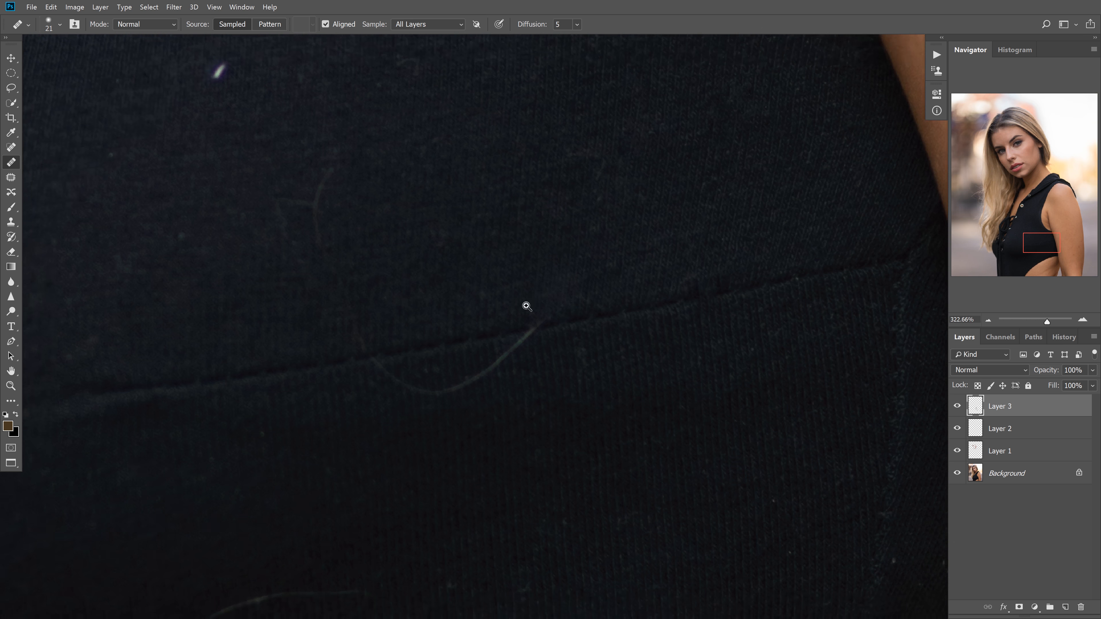
Heal the end of the long hair where it loops across the horizontal seam, using a brush of about 40 px
left_click(527, 307, "ctrl")
left_click_drag(587, 327, 605, 328)
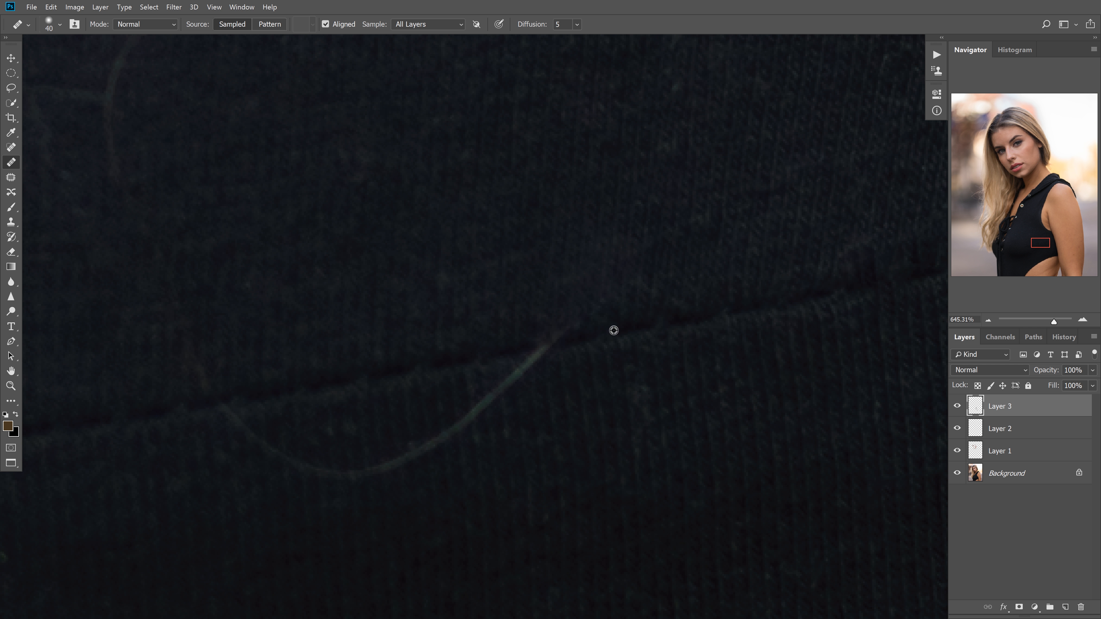
left_click(614, 330, "alt")
mouse_move(528, 360)
left_mouse_down()
mouse_move(550, 348)
mouse_move(405, 458)
mouse_move(345, 482)
mouse_move(384, 452)
mouse_move(332, 483)
mouse_move(338, 460)
left_mouse_up()
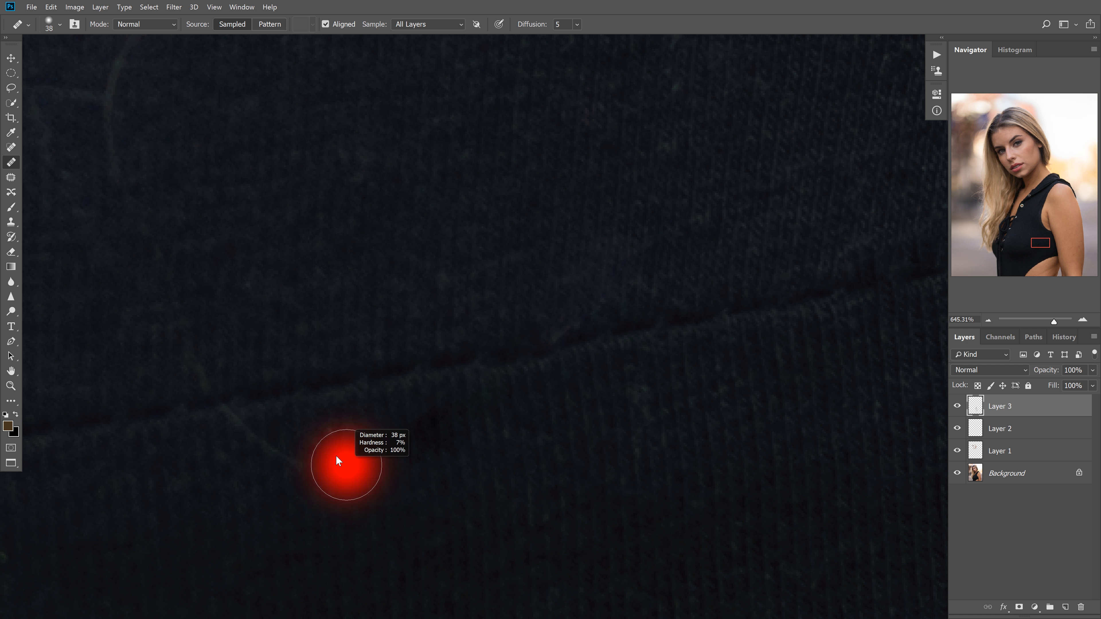
left_click(345, 382, "alt")
left_click_drag(234, 408, 312, 465)
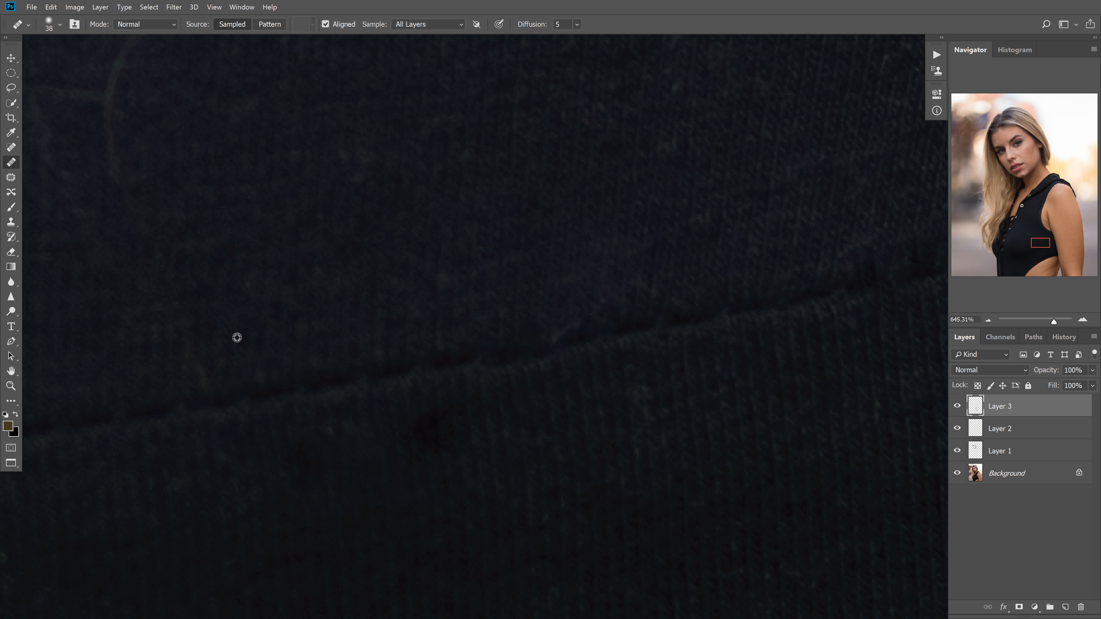
mouse_move(255, 336)
left_mouse_down()
mouse_move(207, 379)
mouse_move(188, 351)
left_mouse_up()
left_click(245, 366, "alt")
Heal the faint curved fibre above the seam and the bright white lint fleck with a 29 px brush
scroll(245, 277, "down", 6)
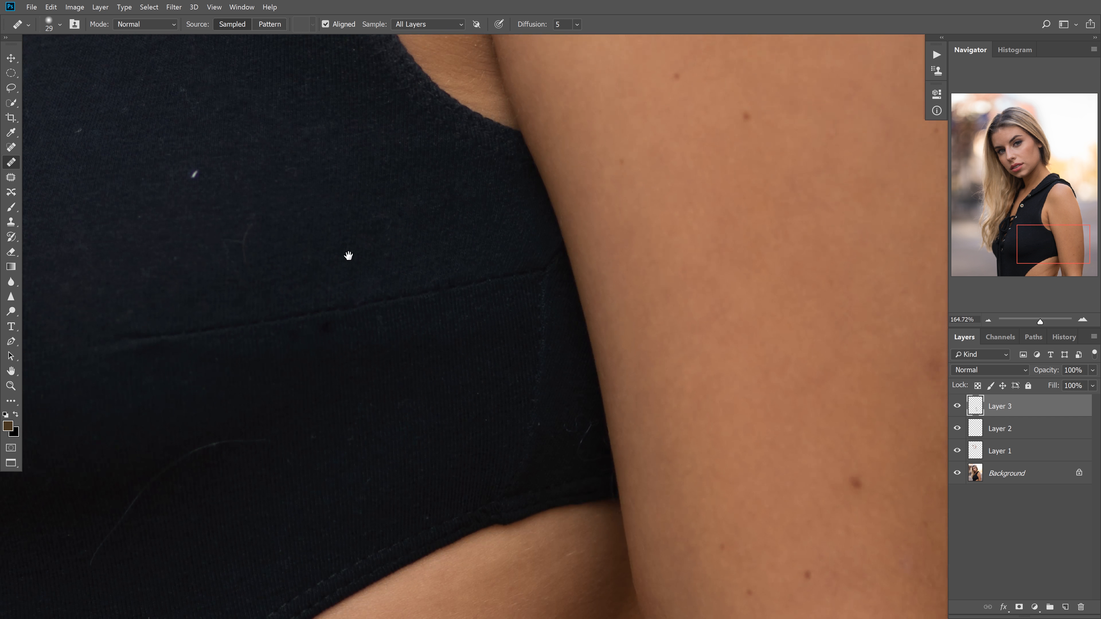
left_click_drag(235, 226, 382, 301)
scroll(382, 301, "up", 4)
left_click_drag(394, 342, 406, 301)
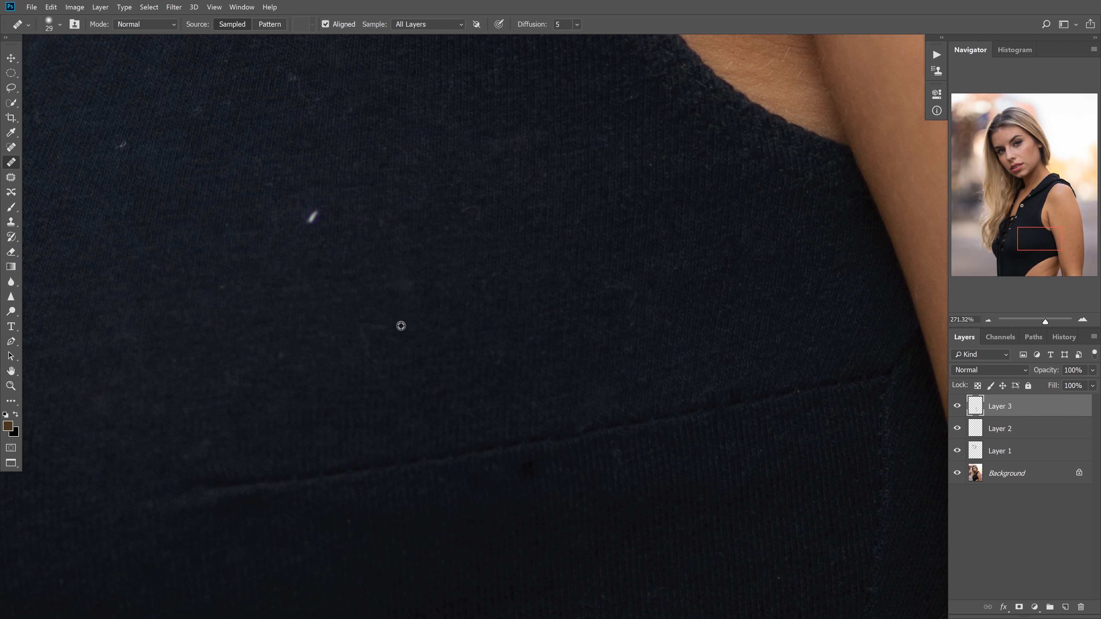
left_click_drag(382, 389, 403, 384)
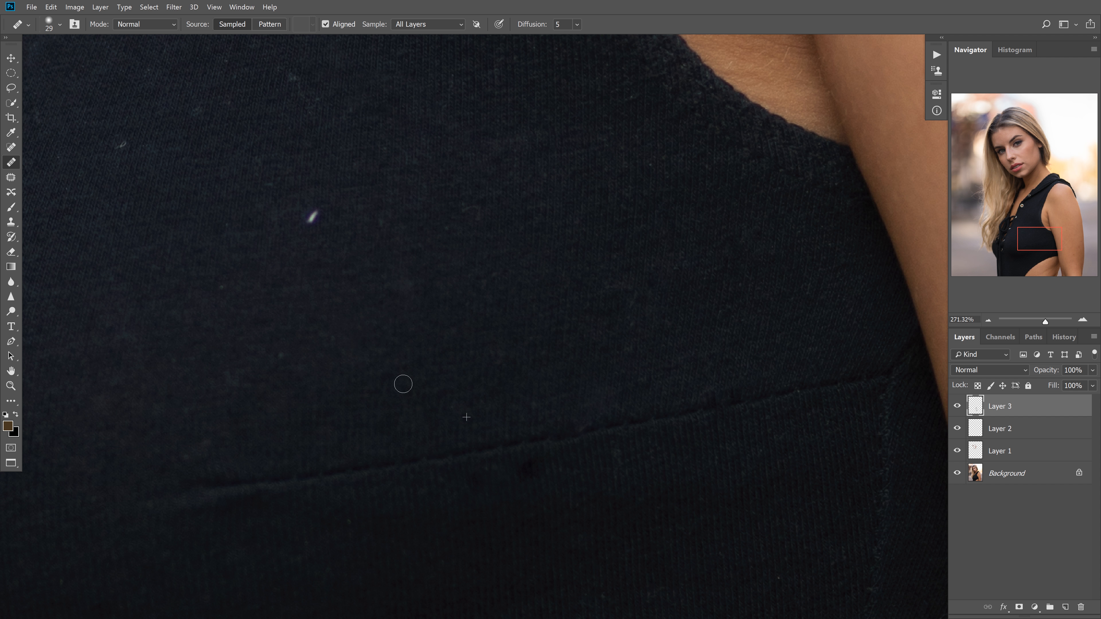
left_click(324, 249, "alt")
mouse_move(314, 216)
left_mouse_down()
mouse_move(305, 227)
mouse_move(457, 386)
mouse_move(516, 429)
left_mouse_up()
left_click(376, 399, "alt")
left_click(363, 369)
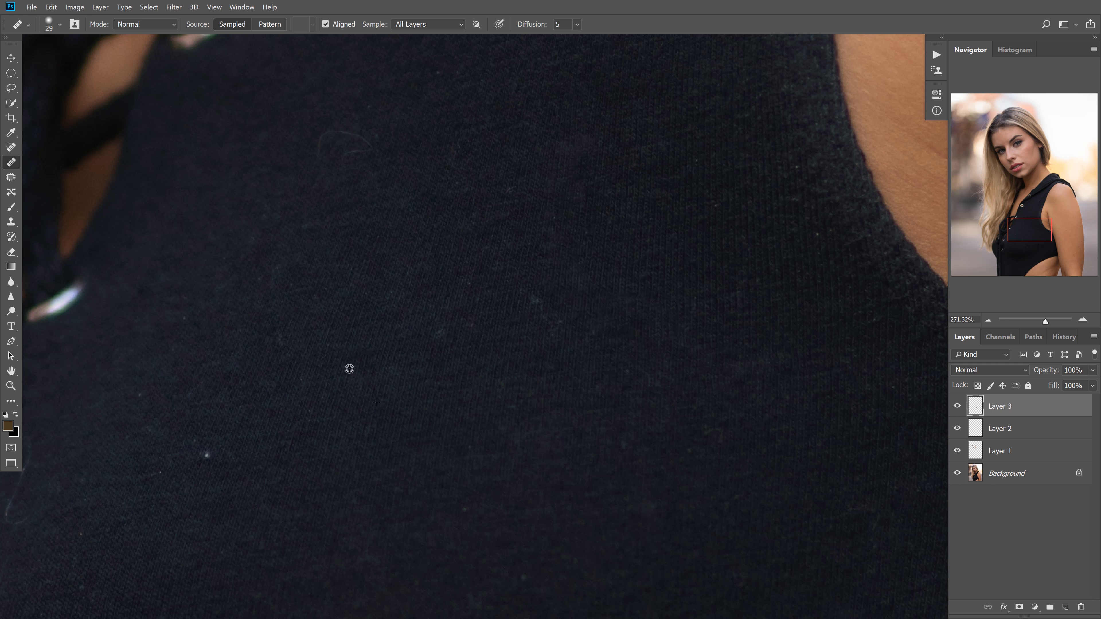
Heal the small light specks on the fabric beside the lacing
left_click(204, 454)
left_click_drag(283, 338, 279, 333)
left_click(460, 364, "alt")
left_click_drag(442, 329, 433, 330)
Enlarge the brush to 49 px and heal the looped fibre and nearby specks on the chest fabric
right_click(615, 270, "alt")
left_click_drag(615, 270, 624, 270)
left_click(374, 193, "alt")
left_click_drag(375, 148, 314, 174)
left_click(385, 152, "alt")
left_click(366, 119)
left_click(429, 179, "alt")
left_click_drag(366, 110, 376, 111)
left_click(480, 106, "alt")
left_click(433, 80)
Heal the long curved hair on the dark fabric between the horizontal seam and the lower hem
left_click_drag(564, 182, 479, 187)
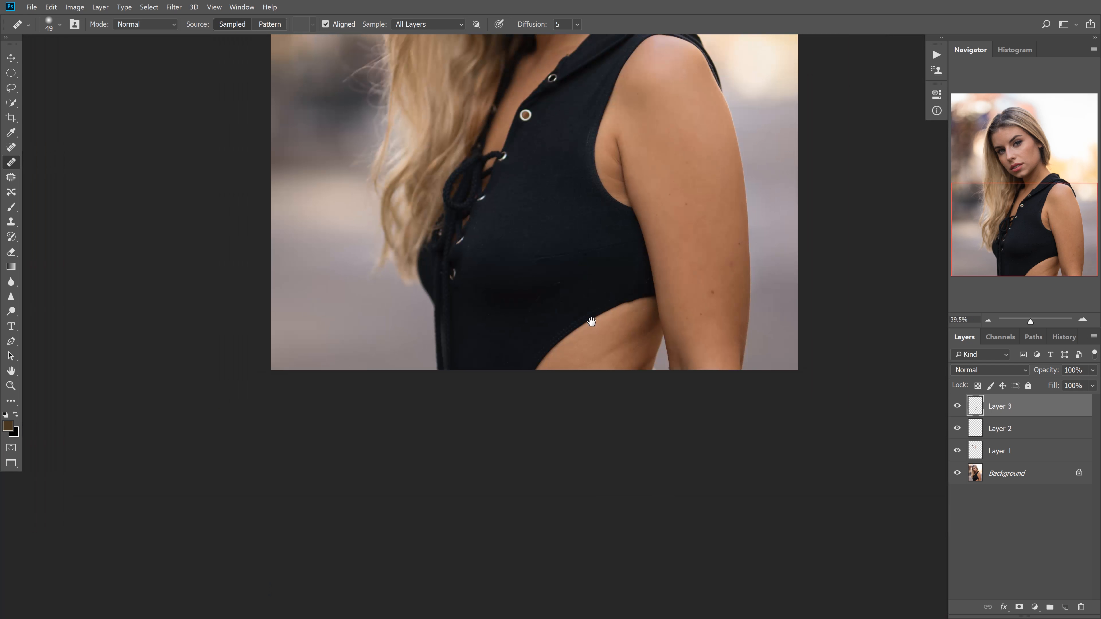
left_click_drag(553, 254, 624, 246)
left_click_drag(623, 330, 654, 264)
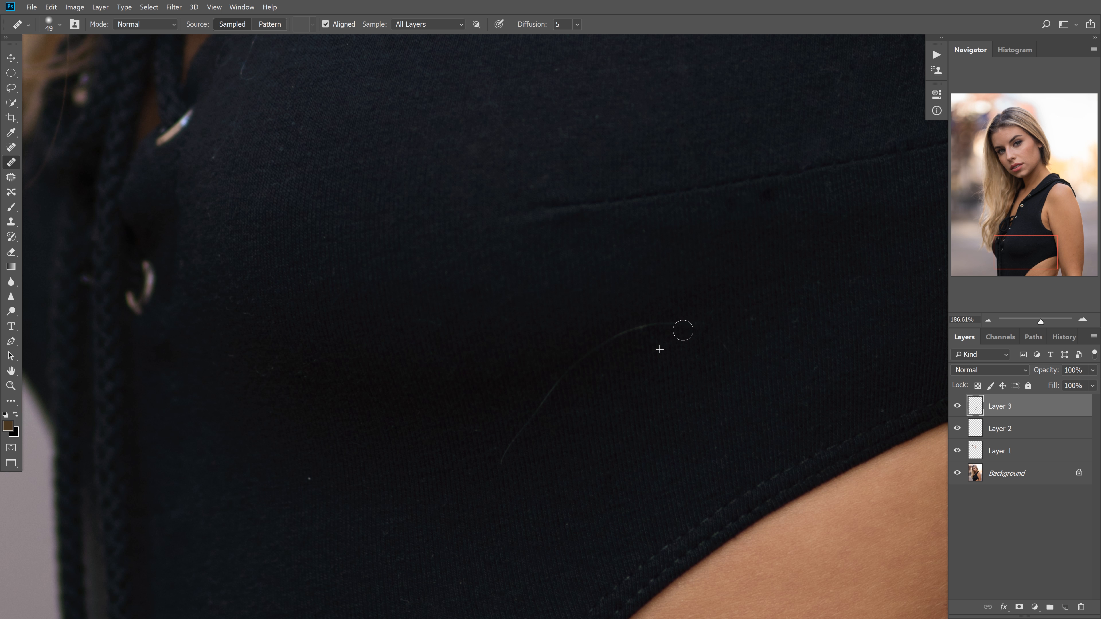
mouse_move(683, 331)
left_mouse_down()
mouse_move(627, 331)
mouse_move(565, 377)
mouse_move(554, 460)
mouse_move(520, 430)
mouse_move(534, 482)
mouse_move(512, 460)
left_mouse_up()
left_click(582, 393, "alt")
left_click(565, 461, "alt")
left_click(554, 459, "alt")
left_click(534, 481, "alt")
Heal the isolated light speck and nearby lint on the lower part of the top
left_click(345, 492, "alt")
left_click(308, 478)
left_click(462, 536, "alt")
left_click(464, 585)
left_click_drag(696, 435, 460, 526)
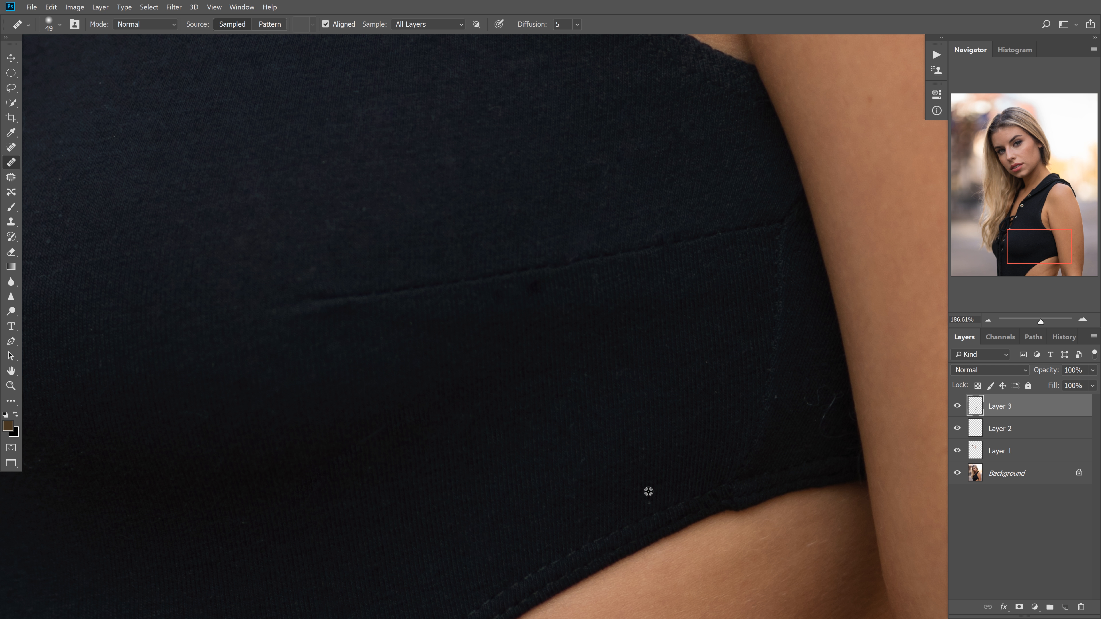
Heal the small fibres on the side panel of the top next to the arm
left_click(748, 385, "alt")
left_click_drag(706, 369, 707, 377)
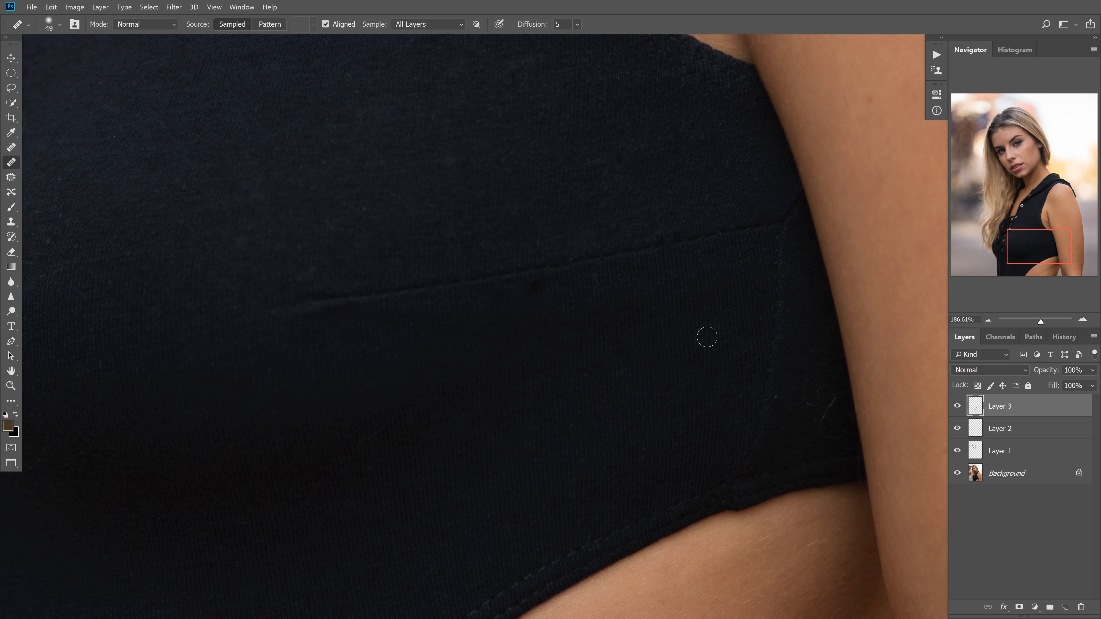
left_click(816, 428, "alt")
mouse_move(807, 399)
left_mouse_down()
mouse_move(827, 409)
mouse_move(814, 408)
left_mouse_up()
left_click(819, 444, "alt")
mouse_move(763, 339)
left_mouse_down()
mouse_move(684, 360)
mouse_move(738, 309)
mouse_move(674, 370)
left_mouse_up()
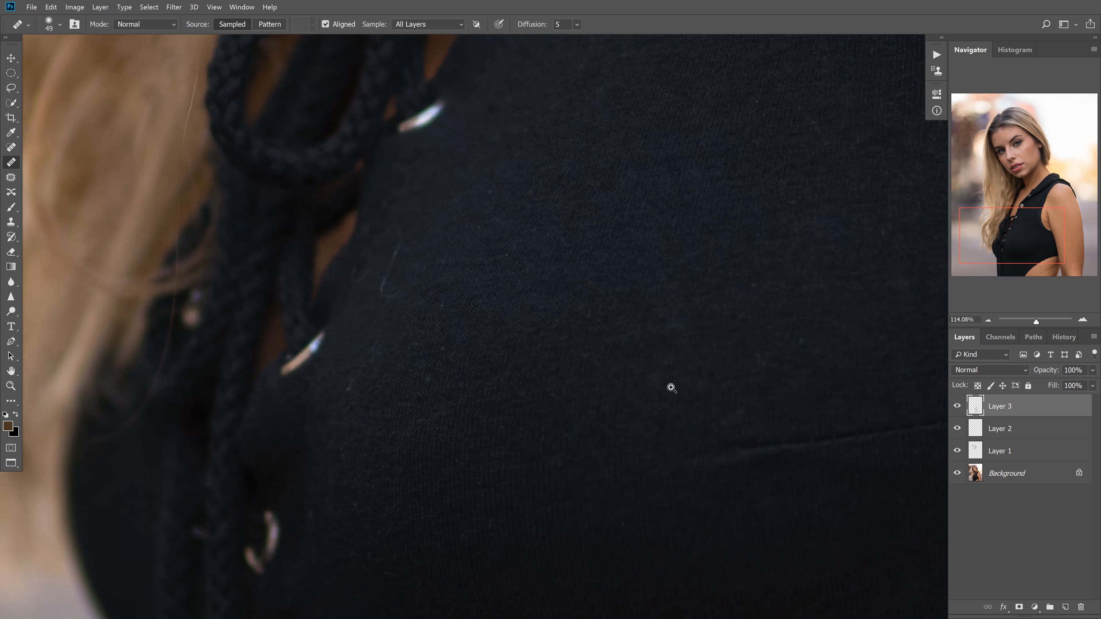
Heal the thin looped hair and nearby lint beside the lower lacing eyelets
left_click(413, 274, "alt")
left_click_drag(395, 280, 400, 277)
left_click(395, 236, "alt")
left_click_drag(403, 237, 390, 249)
left_click(478, 322, "alt")
left_click_drag(432, 300, 442, 318)
left_click(412, 256, "alt")
left_click(443, 262)
Heal the remaining lint specks on the fabric along the lower lacing
left_click(491, 316, "alt")
mouse_move(470, 266)
left_mouse_down()
mouse_move(508, 272)
mouse_move(483, 190)
left_mouse_up()
left_click(549, 255, "alt")
left_click_drag(434, 388, 414, 363)
left_click_drag(345, 386, 352, 395)
left_click_drag(345, 462, 326, 486)
left_click(388, 470, "alt")
left_click_drag(359, 521, 355, 513)
left_click_drag(658, 288, 620, 301)
mouse_move(640, 309)
left_mouse_down()
mouse_move(536, 428)
mouse_move(624, 409)
left_mouse_up()
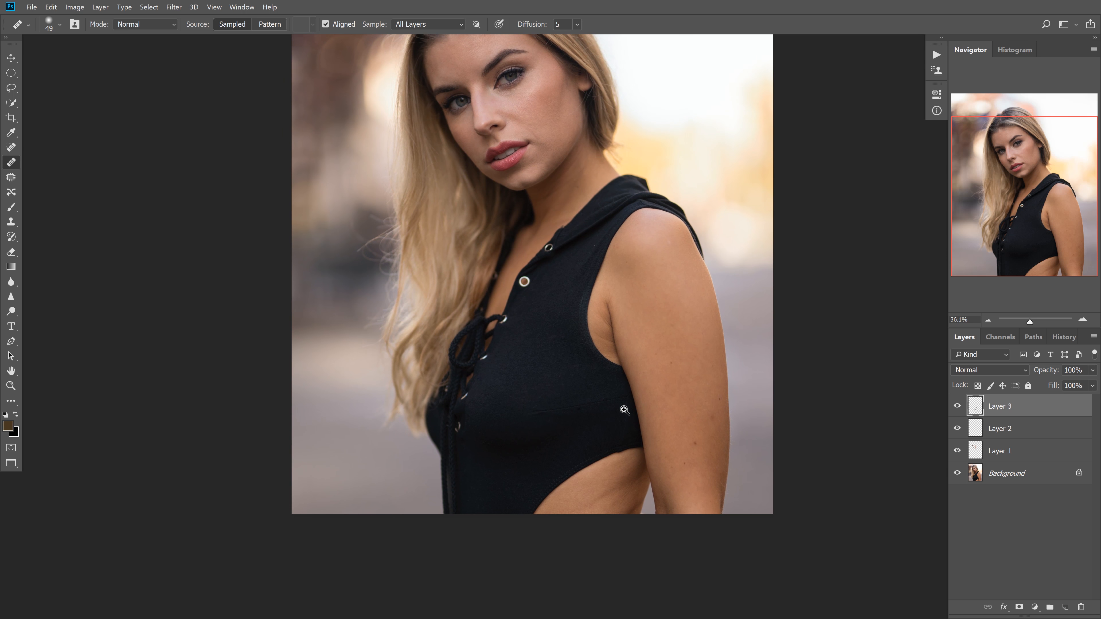
Compare the top with Layer 3 hidden and shown to check the hair and lint removal
left_click(957, 406)
left_click(956, 406)
left_click(956, 406)
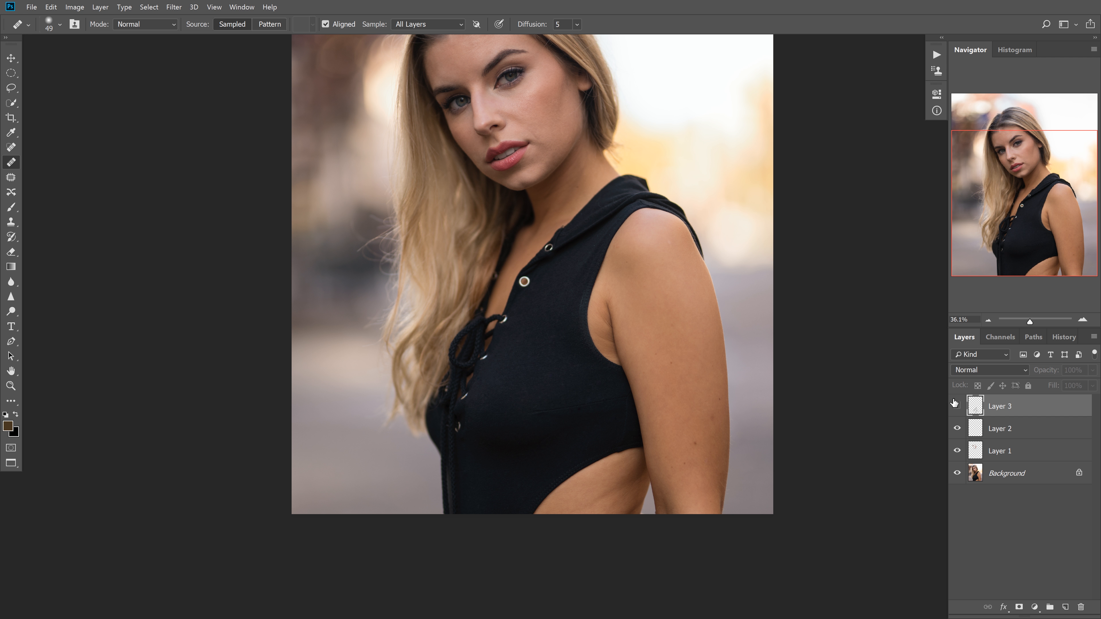
left_click(956, 406)
left_click(956, 406)
left_click(950, 398)
left_click(950, 397)
left_click_drag(947, 395, 945, 395)
left_click(955, 407)
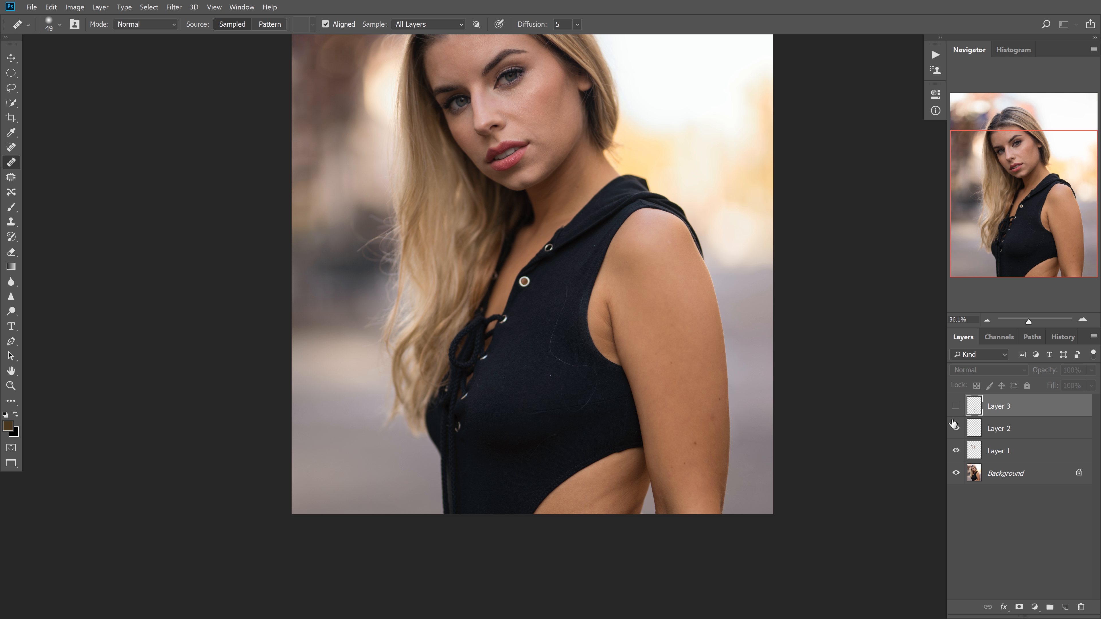
left_click(956, 407)
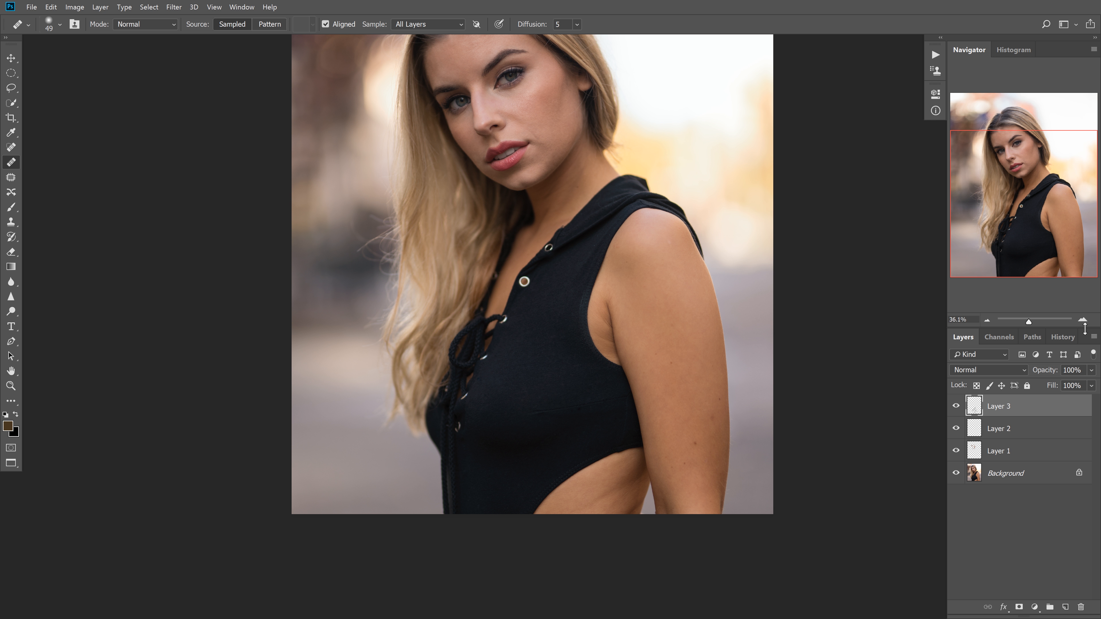
Compare the full retouch with the original Background alone at 50% zoom by toggling all the retouching layers
left_click(1083, 320)
mouse_move(1056, 240)
left_mouse_down()
mouse_move(1060, 215)
mouse_move(1045, 228)
left_mouse_up()
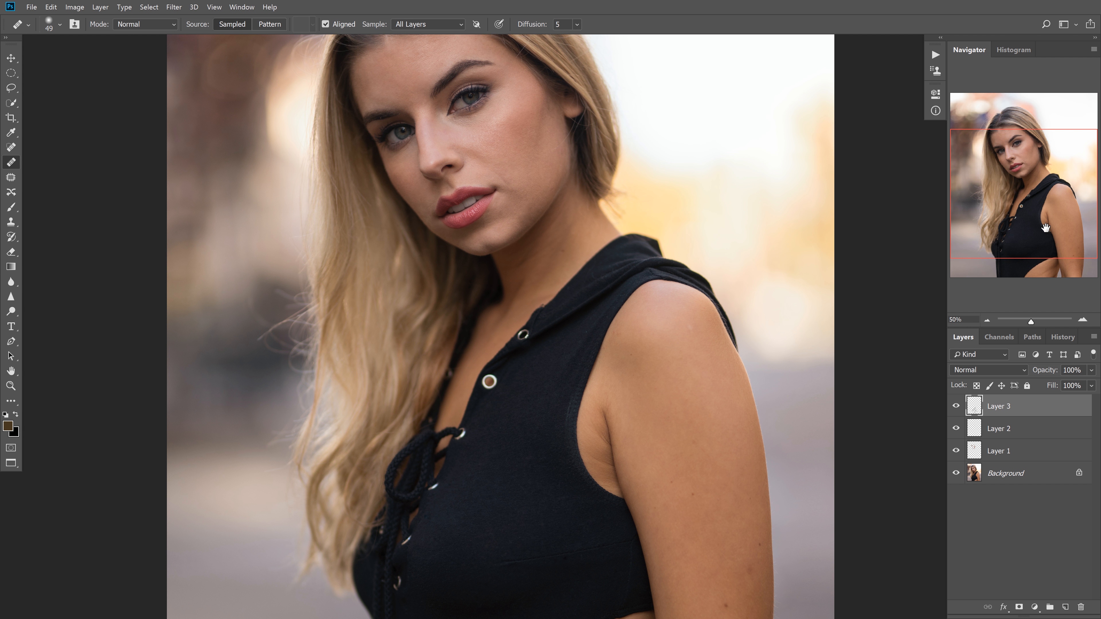
left_click(956, 473, "alt")
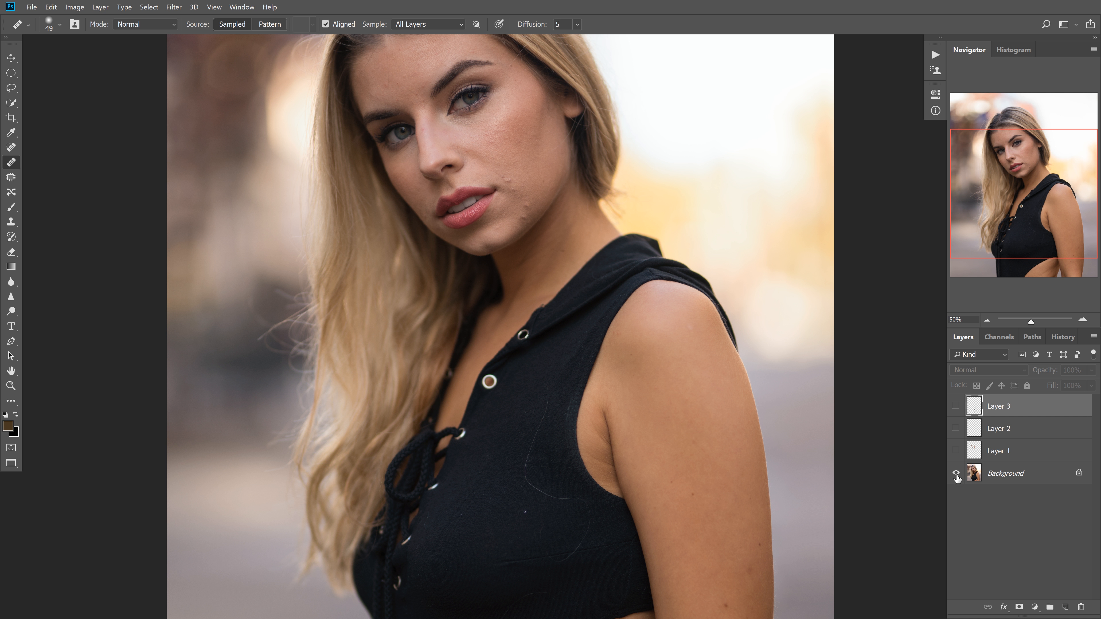
left_click(956, 473, "alt")
left_click(955, 474, "alt")
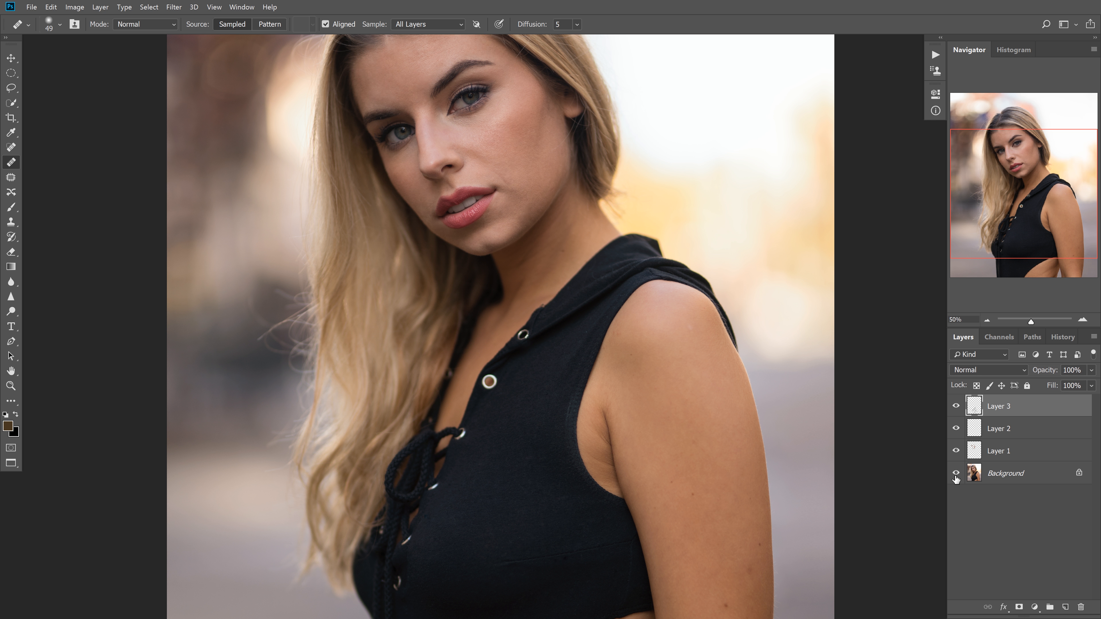
left_click(956, 473, "alt")
left_click(955, 474, "alt")
left_click(956, 474, "alt")
left_click(955, 476, "alt")
Compare the face at 100% zoom with all retouching layers hidden and shown
left_click_drag(1036, 228, 1028, 156)
left_click(1079, 320)
left_click(1079, 322)
left_click(956, 474, "alt")
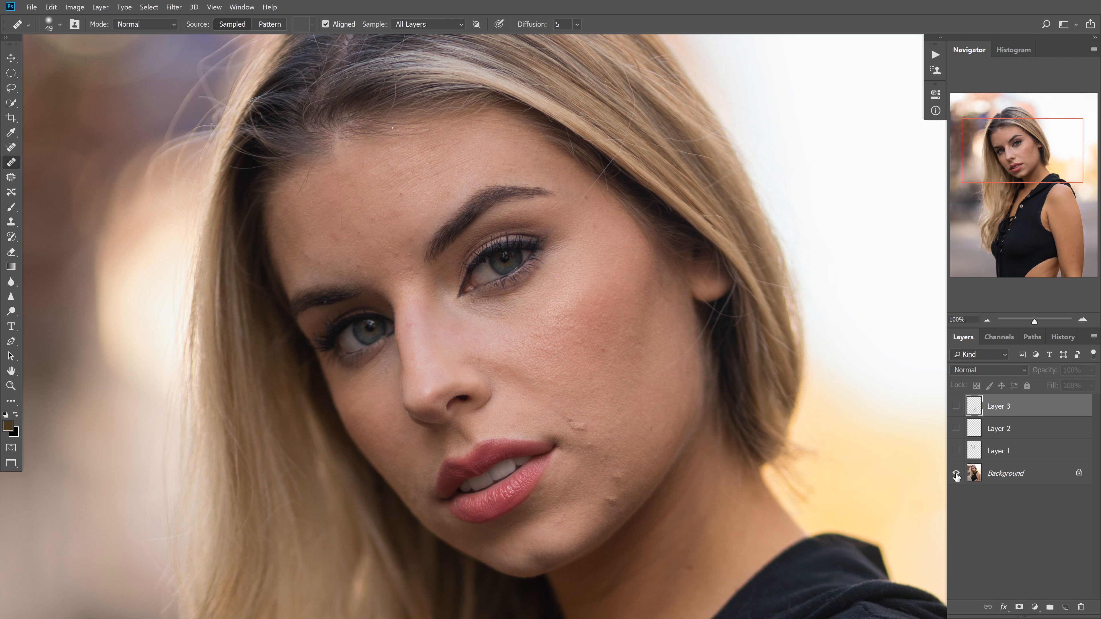
left_click(956, 474, "alt")
left_click(955, 474, "alt")
left_click(956, 474, "alt")
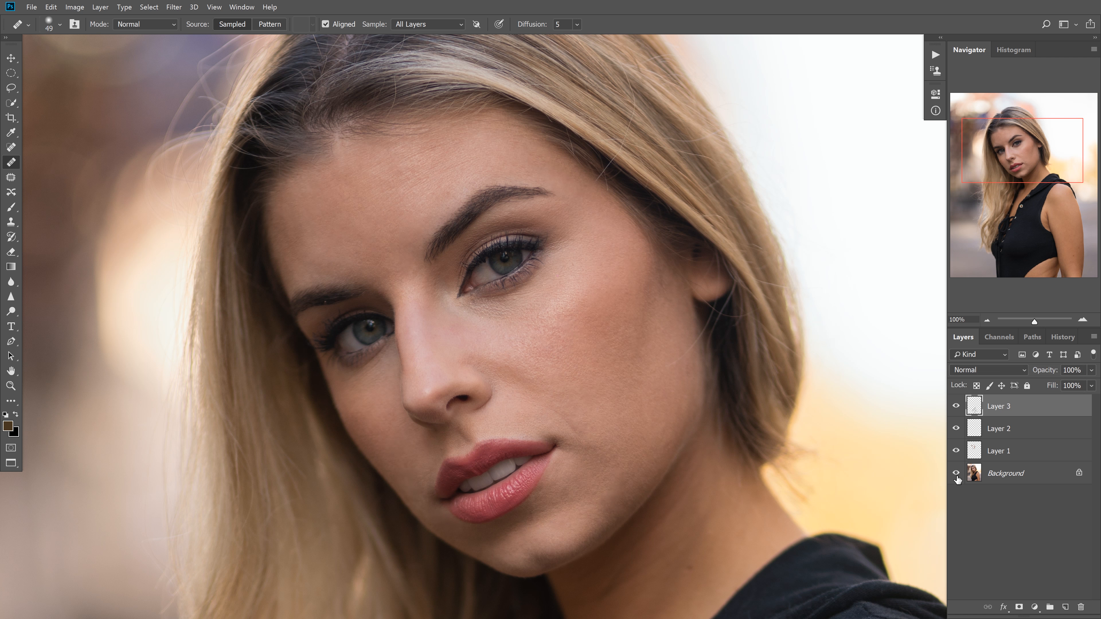
left_click(956, 474, "alt")
left_click(956, 474, "alt")
left_click(956, 474, "alt")
left_click(956, 474, "alt")
left_click(633, 532)
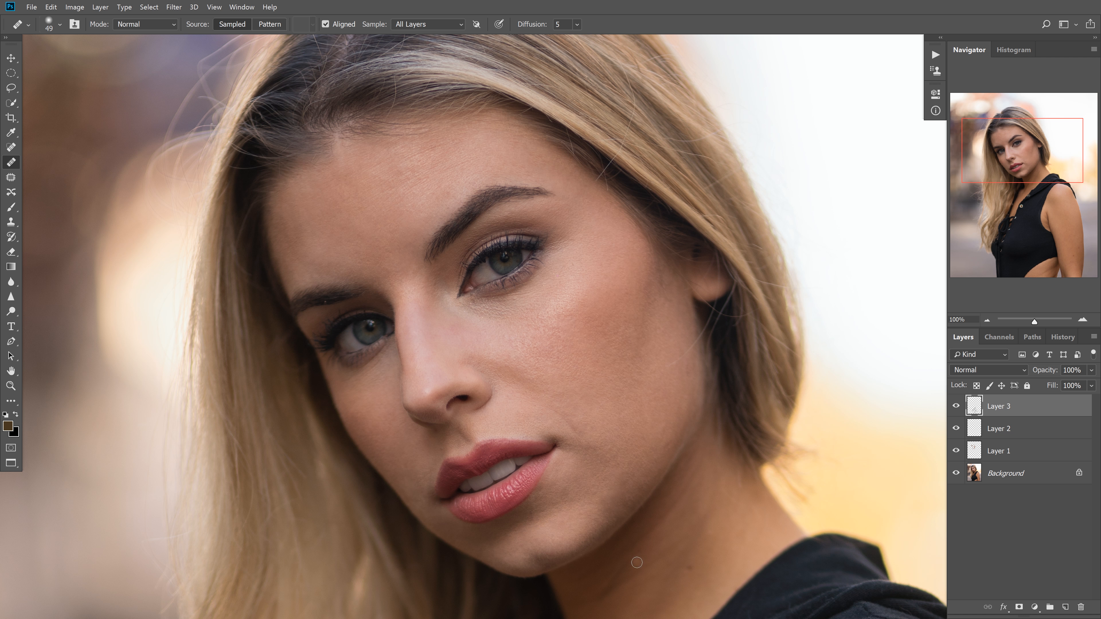